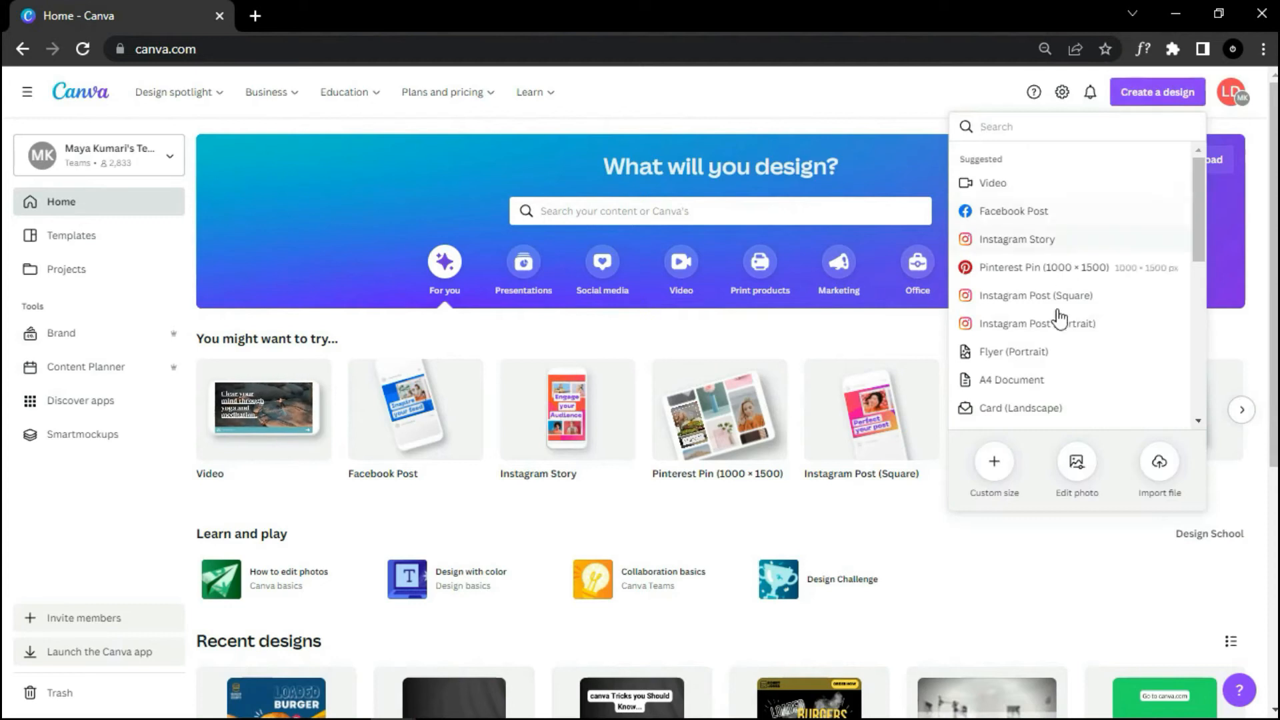
Step: Create a new custom-size blank design of 1080 × 1080 px
{"action": "left_click", "coordinate": [994, 463]}
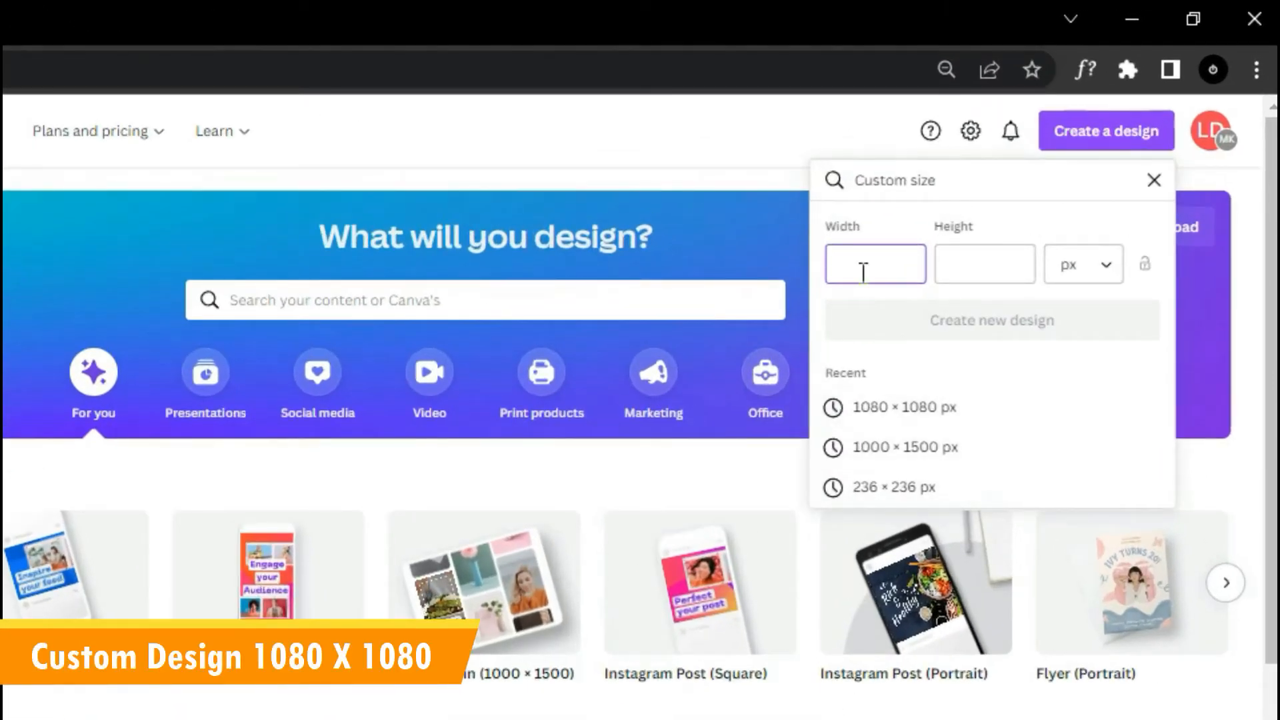
{"action": "left_click", "coordinate": [957, 270]}
{"action": "type", "text": "1080"}
{"action": "left_click", "coordinate": [954, 320]}
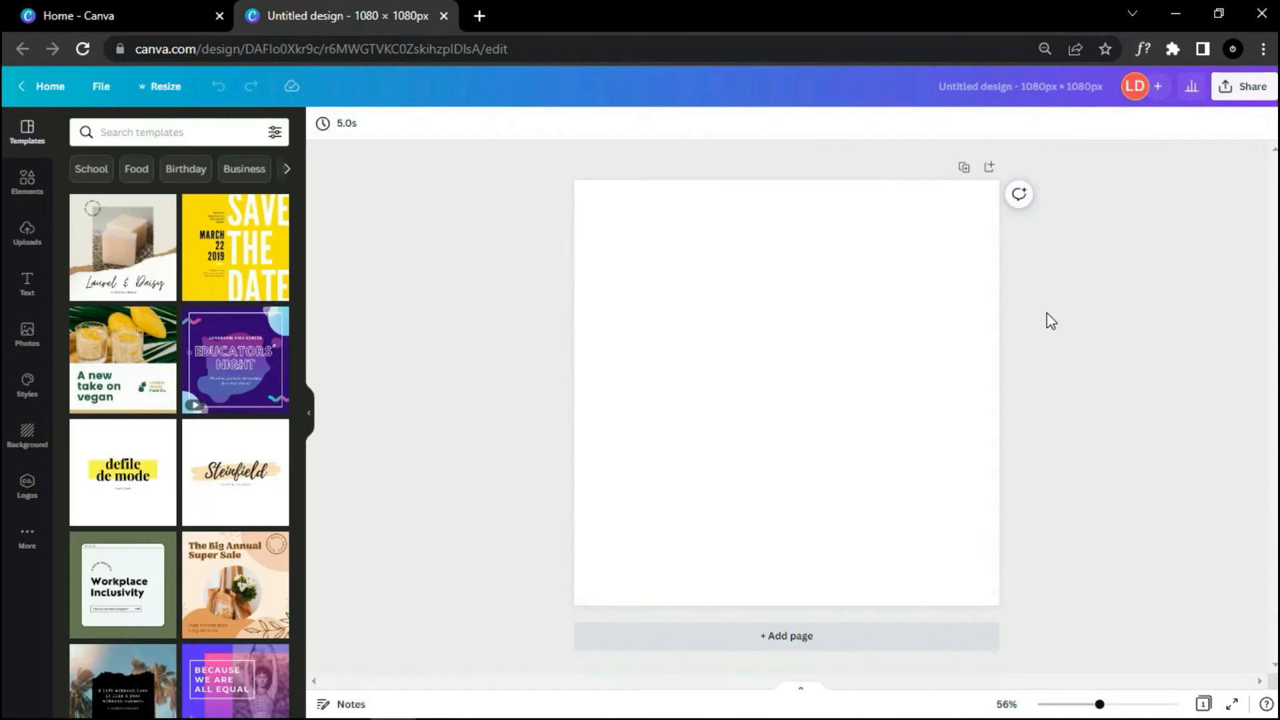
Step: Fill the page background with the dark blue colour 124e78
{"action": "left_click", "coordinate": [909, 342]}
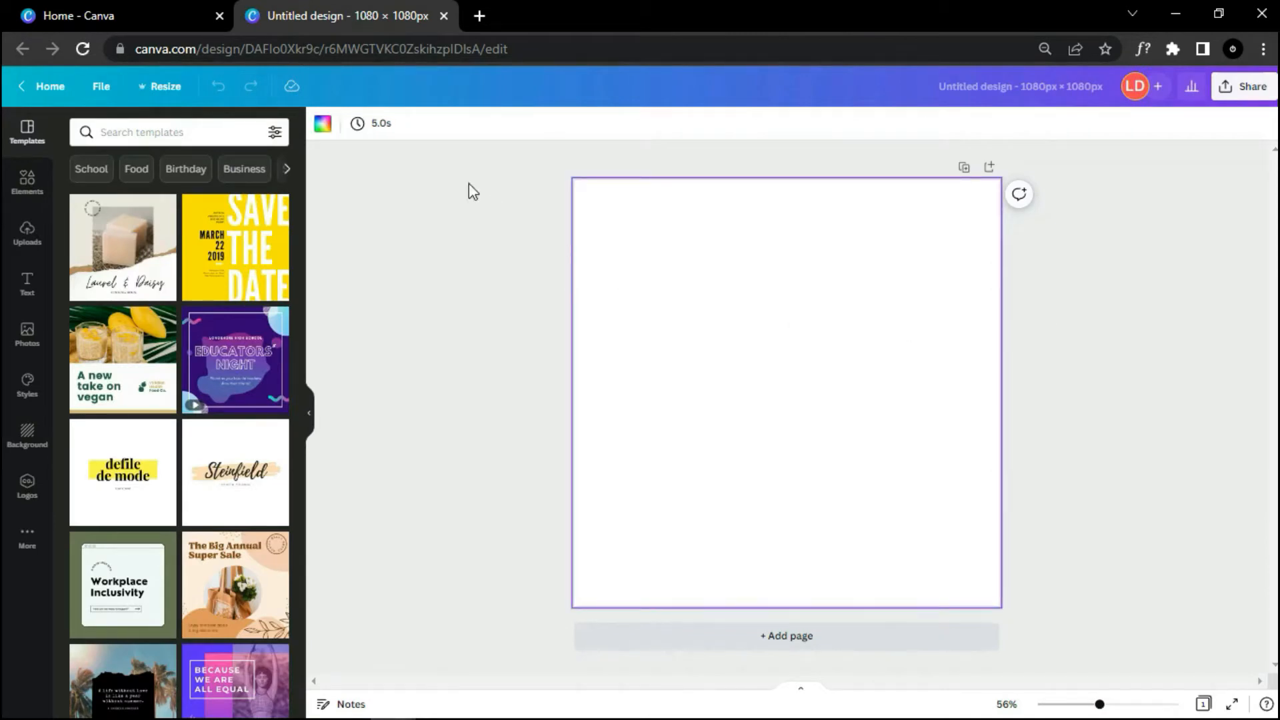
{"action": "left_click", "coordinate": [324, 126]}
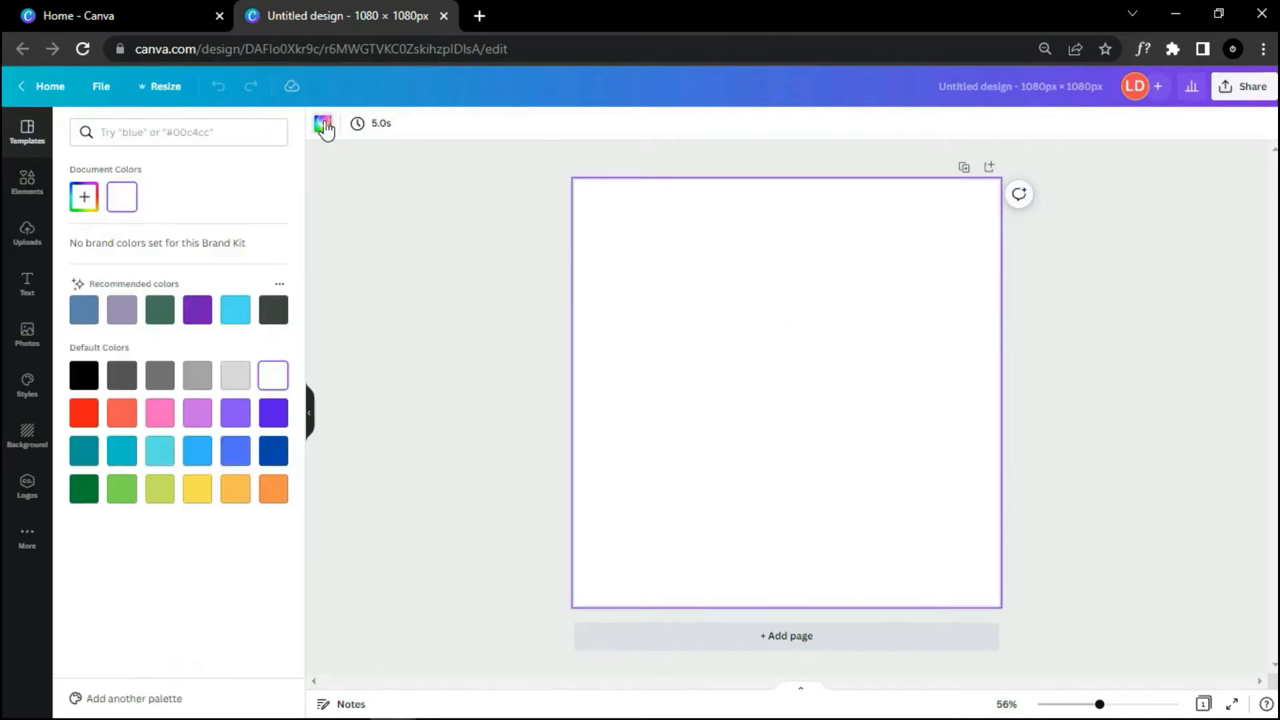
{"action": "left_click", "coordinate": [236, 140]}
{"action": "type", "text": "124e78"}
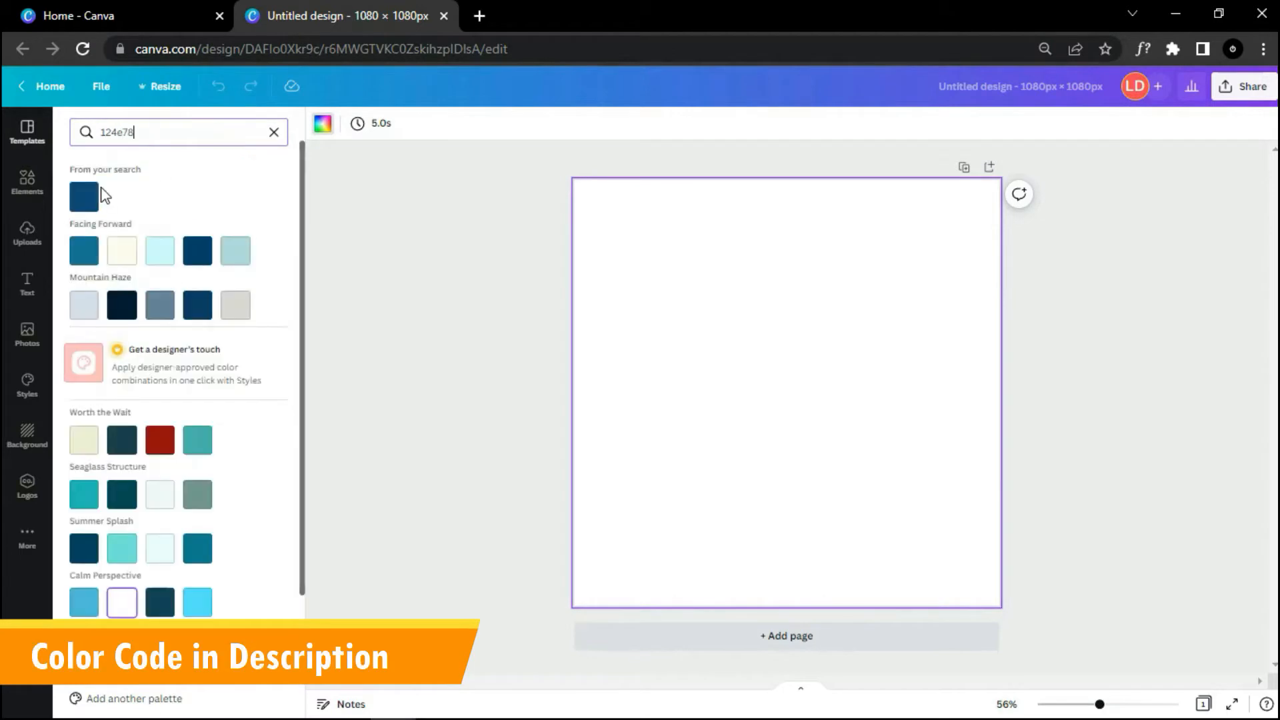
{"action": "left_click", "coordinate": [89, 198]}
{"action": "left_click", "coordinate": [432, 284]}
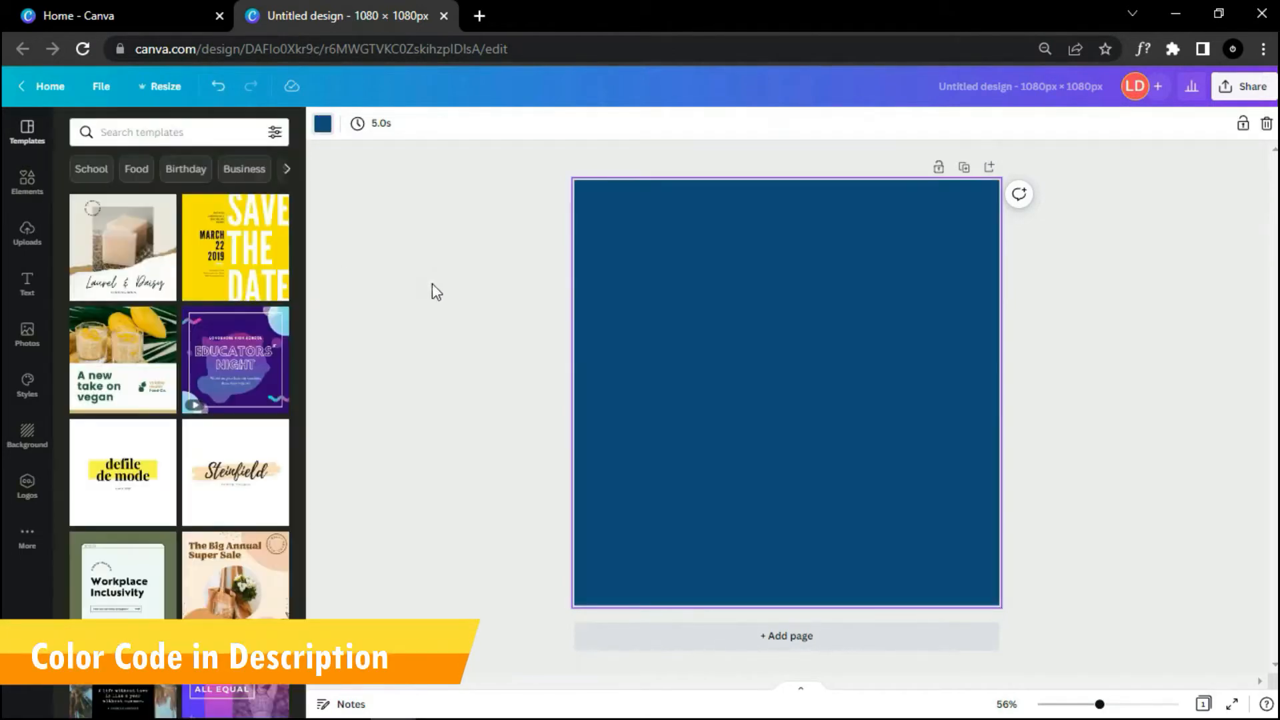
Step: Add a square shape from Elements and fill it with yellow f2bb05
{"action": "left_click", "coordinate": [27, 181]}
{"action": "left_click_drag", "start_coordinate": [85, 207], "coordinate": [712, 358]}
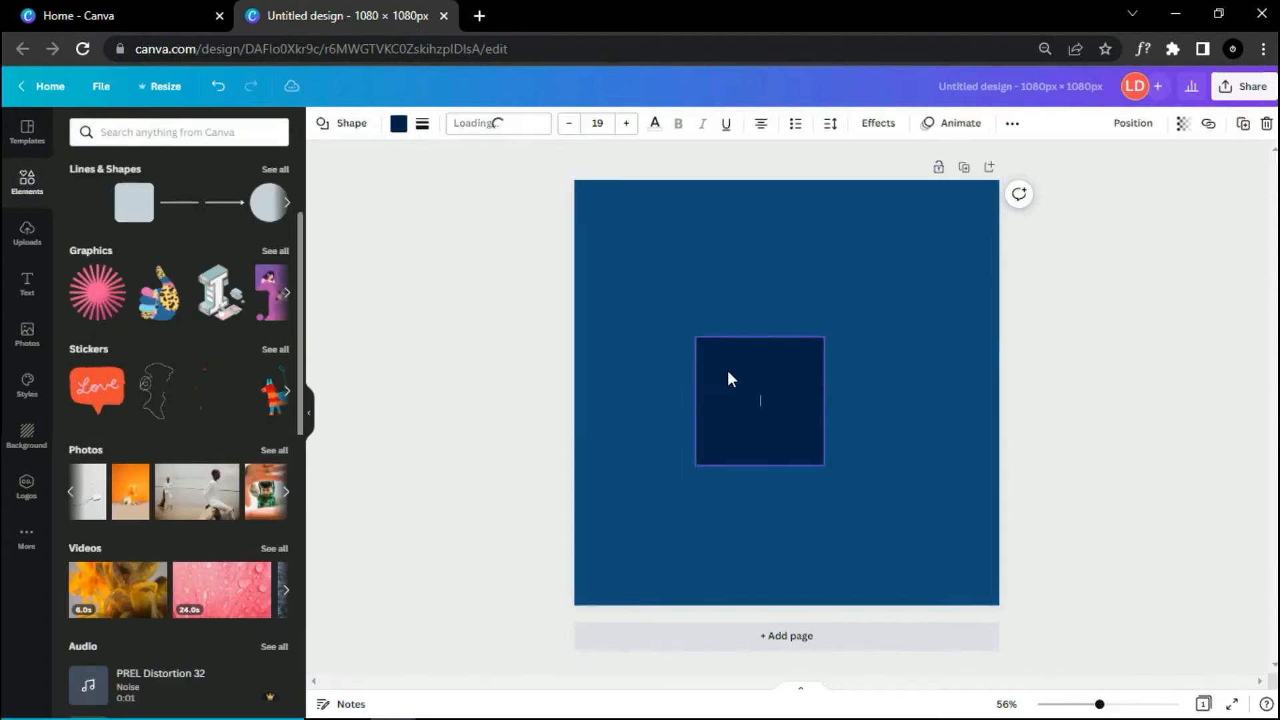
{"action": "left_click", "coordinate": [399, 127]}
{"action": "left_click", "coordinate": [273, 132]}
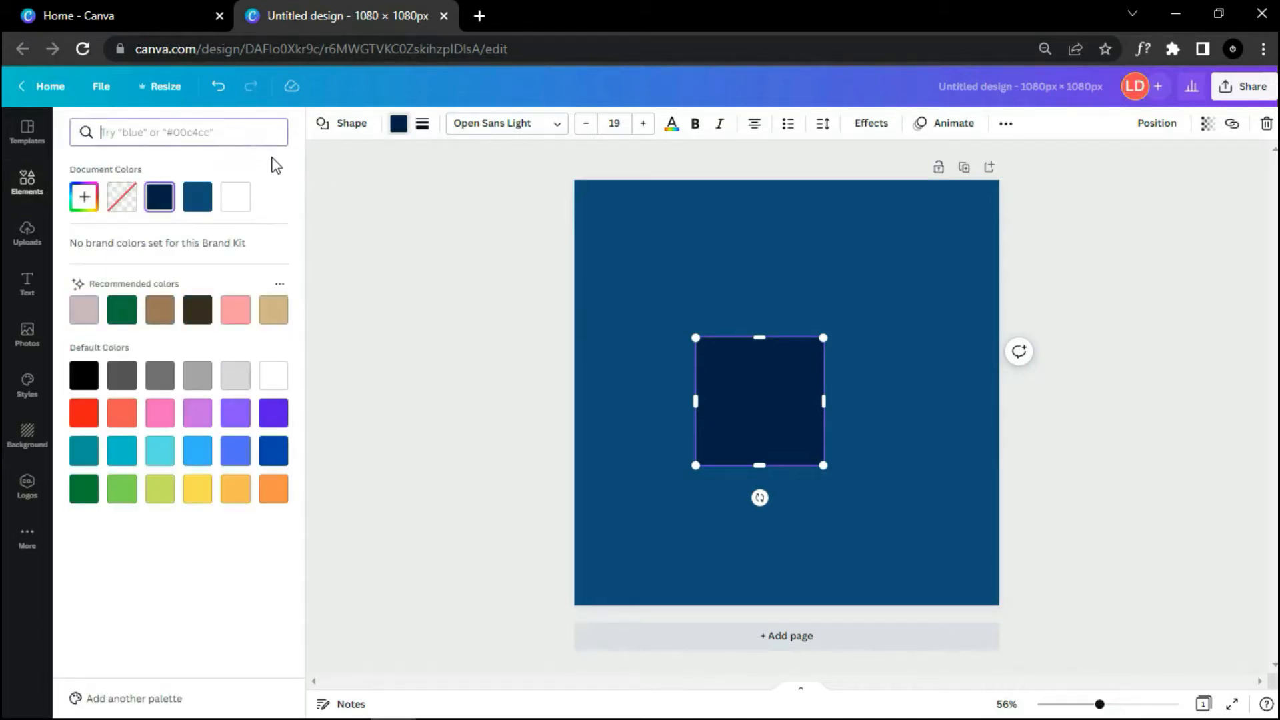
{"action": "type", "text": "f2bb05"}
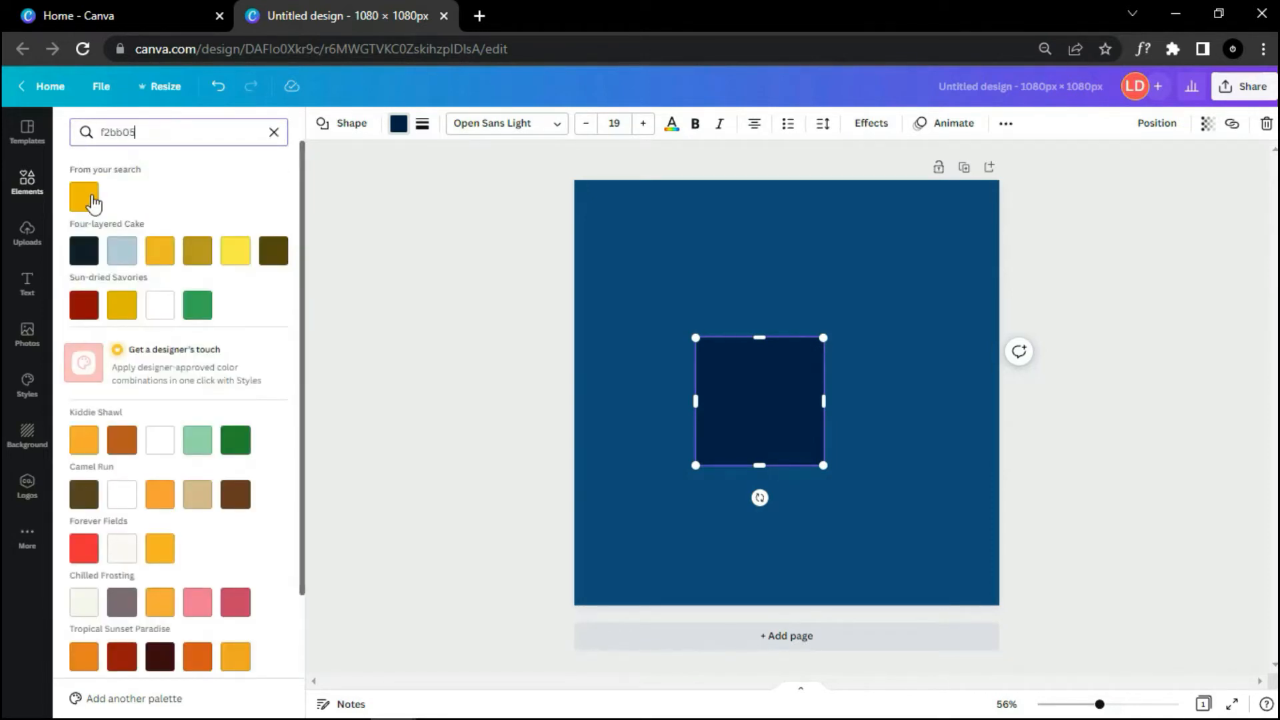
{"action": "left_click", "coordinate": [84, 197]}
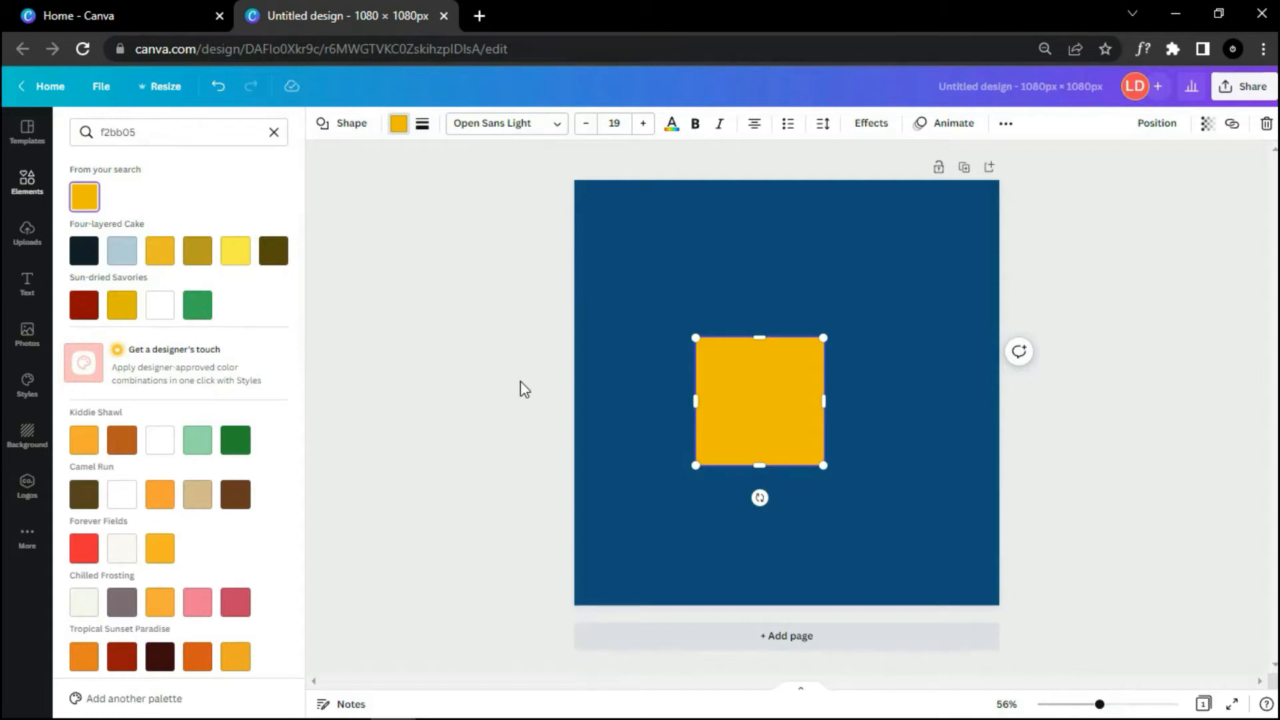
Step: Stretch the yellow square into a wide tilted band extending past the page edges
{"action": "left_click_drag", "start_coordinate": [693, 399], "coordinate": [584, 400]}
{"action": "left_click_drag", "start_coordinate": [825, 400], "coordinate": [977, 400]}
{"action": "left_click_drag", "start_coordinate": [784, 466], "coordinate": [868, 557]}
{"action": "left_click_drag", "start_coordinate": [858, 452], "coordinate": [825, 547]}
{"action": "left_click_drag", "start_coordinate": [906, 420], "coordinate": [1048, 382]}
{"action": "left_click_drag", "start_coordinate": [856, 578], "coordinate": [917, 660]}
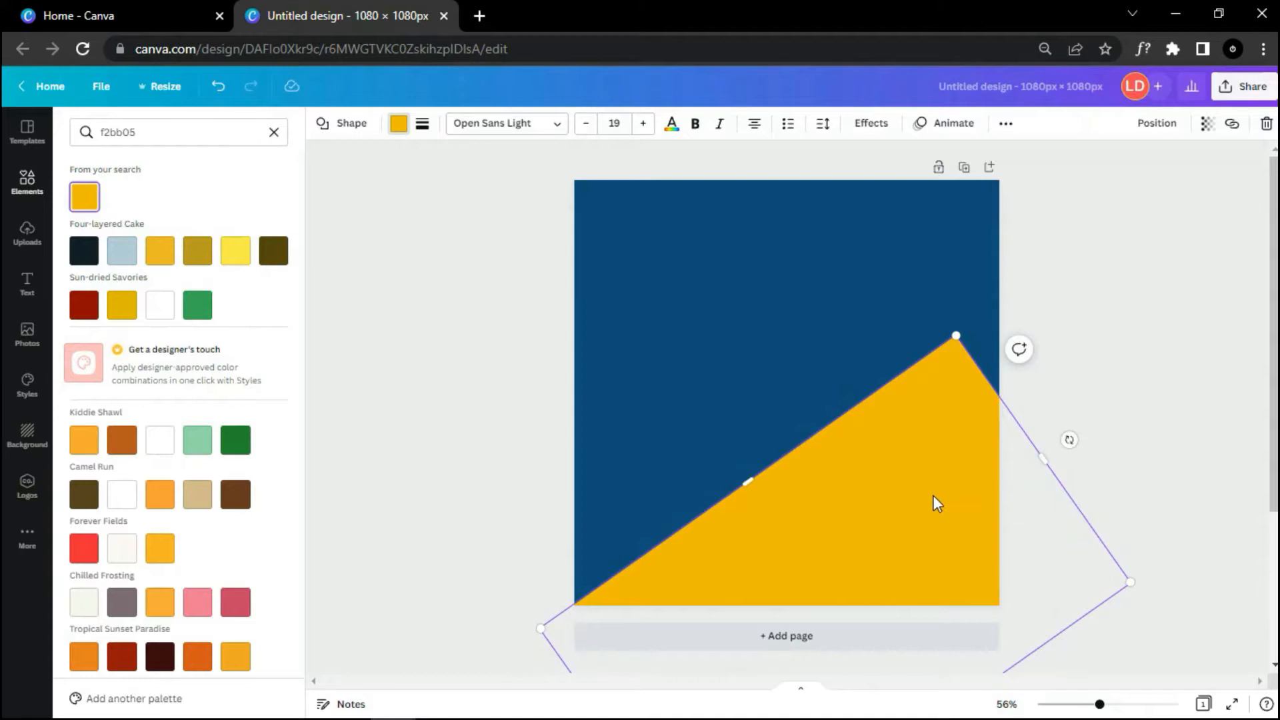
{"action": "scroll", "coordinate": [934, 503], "scroll_direction": "down", "scroll_amount": 3, "text": "ctrl"}
Step: Fine-tune the yellow band's tilt and position across the lower part of the page
{"action": "mouse_move", "coordinate": [942, 407]}
{"action": "left_mouse_down"}
{"action": "mouse_move", "coordinate": [957, 435]}
{"action": "mouse_move", "coordinate": [940, 431]}
{"action": "left_mouse_up"}
{"action": "left_click_drag", "start_coordinate": [819, 440], "coordinate": [824, 457]}
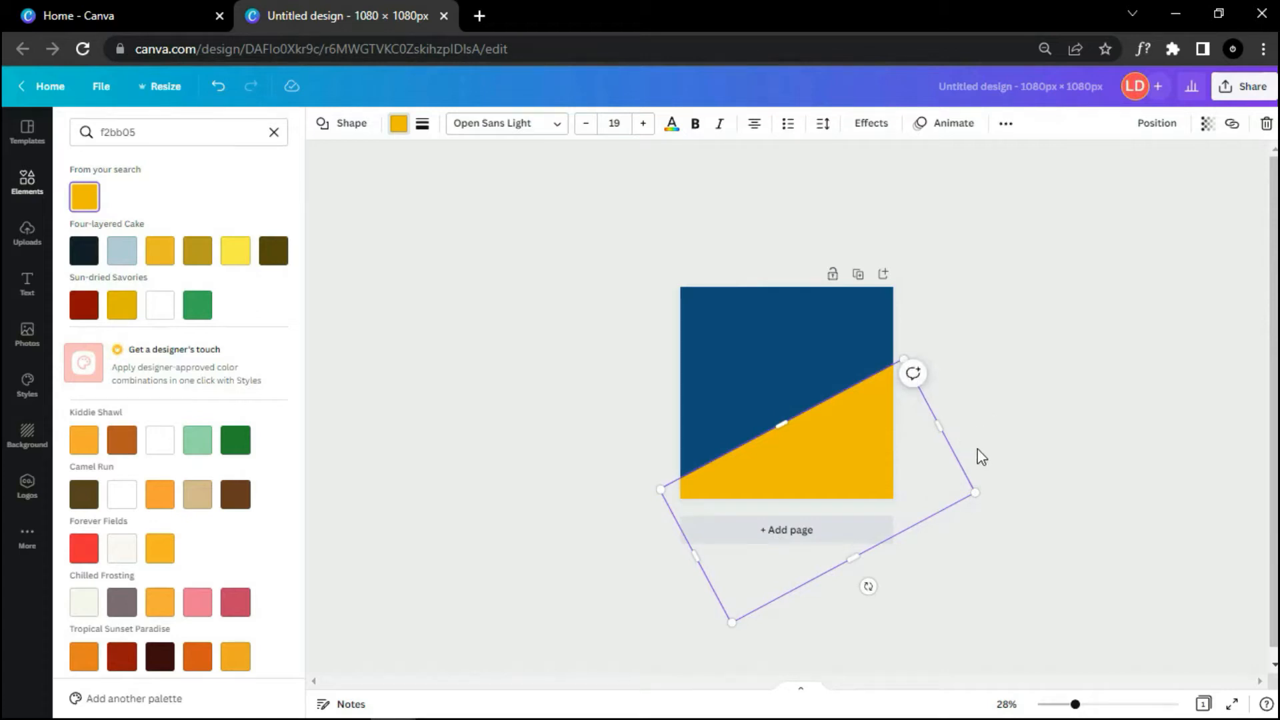
{"action": "left_click_drag", "start_coordinate": [868, 586], "coordinate": [866, 593]}
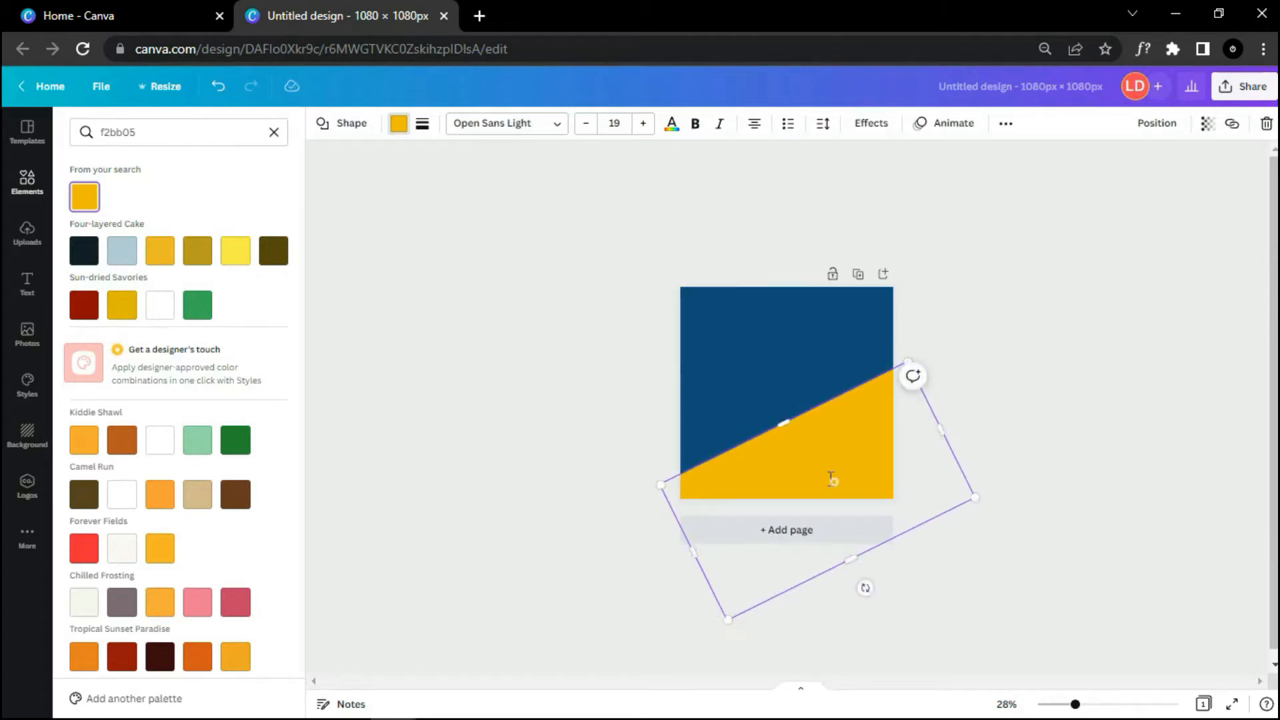
{"action": "left_click_drag", "start_coordinate": [903, 524], "coordinate": [898, 532]}
{"action": "left_click", "coordinate": [994, 438]}
{"action": "scroll", "coordinate": [982, 510], "scroll_direction": "up", "scroll_amount": 2}
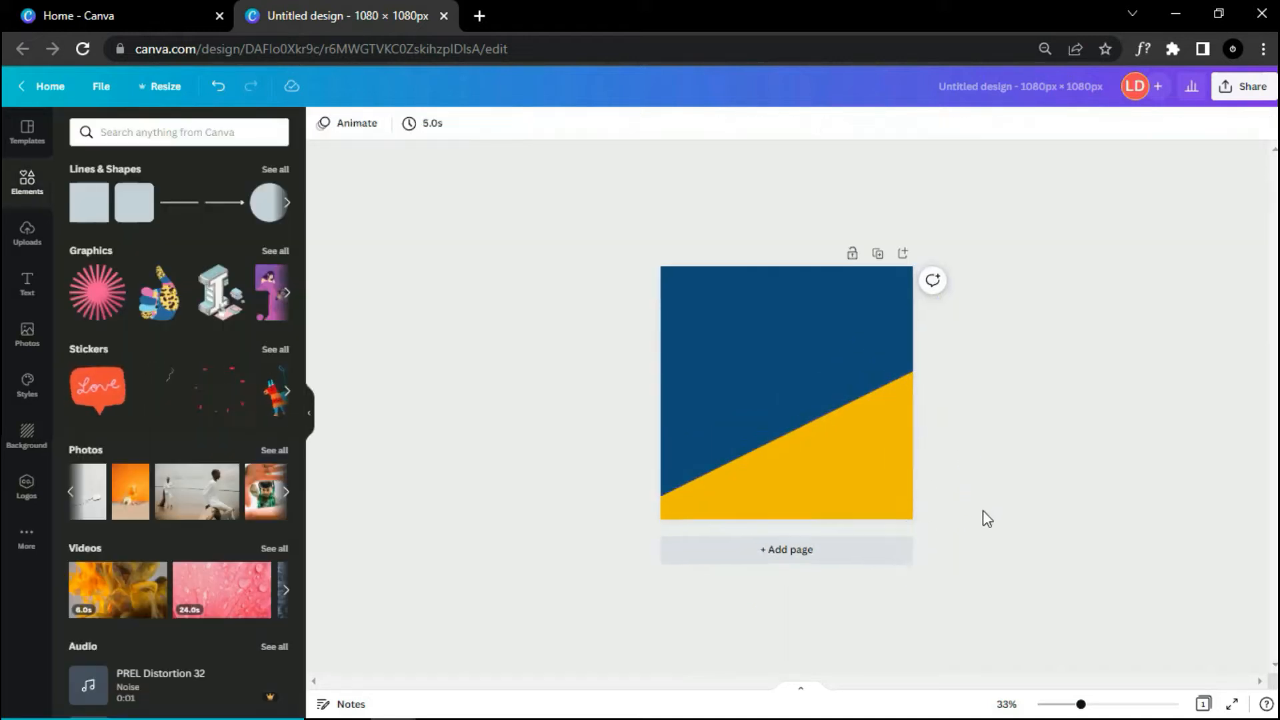
{"action": "scroll", "coordinate": [983, 510], "scroll_direction": "down", "scroll_amount": 1}
{"action": "left_click", "coordinate": [858, 474]}
{"action": "left_click_drag", "start_coordinate": [858, 474], "coordinate": [853, 460]}
{"action": "left_click", "coordinate": [1024, 437]}
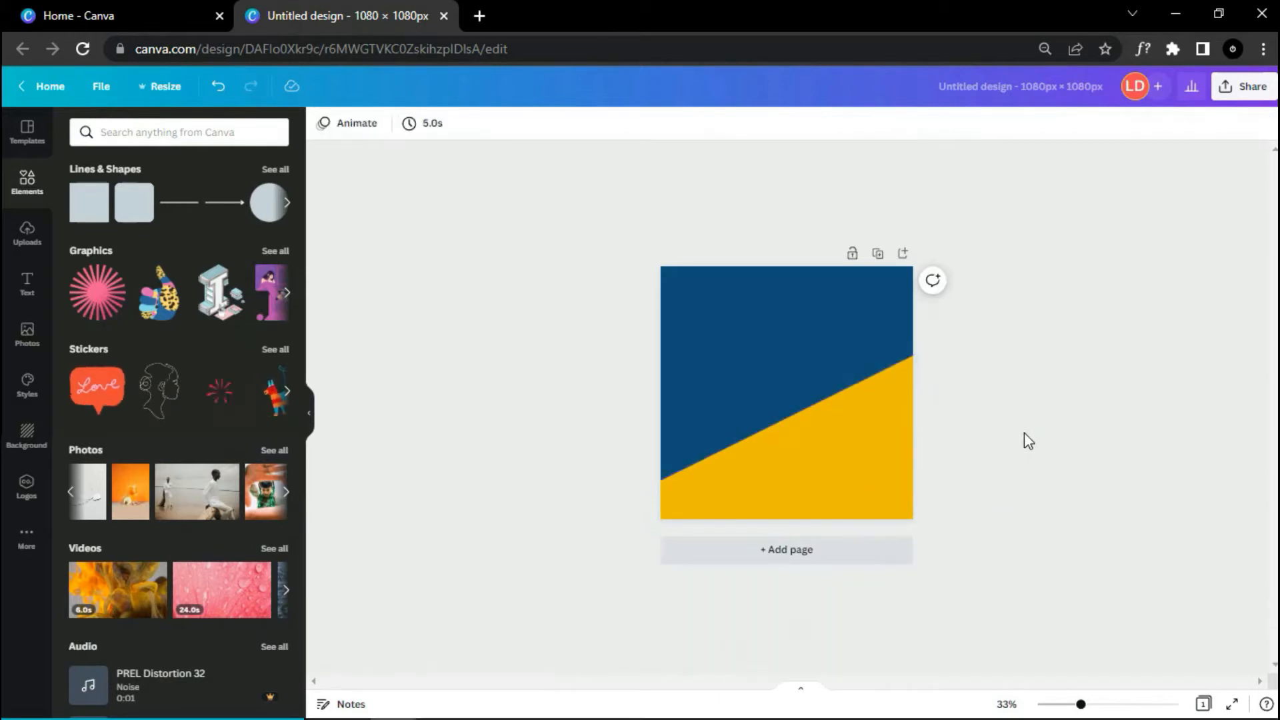
{"action": "scroll", "coordinate": [1024, 437], "scroll_direction": "up", "scroll_amount": 2}
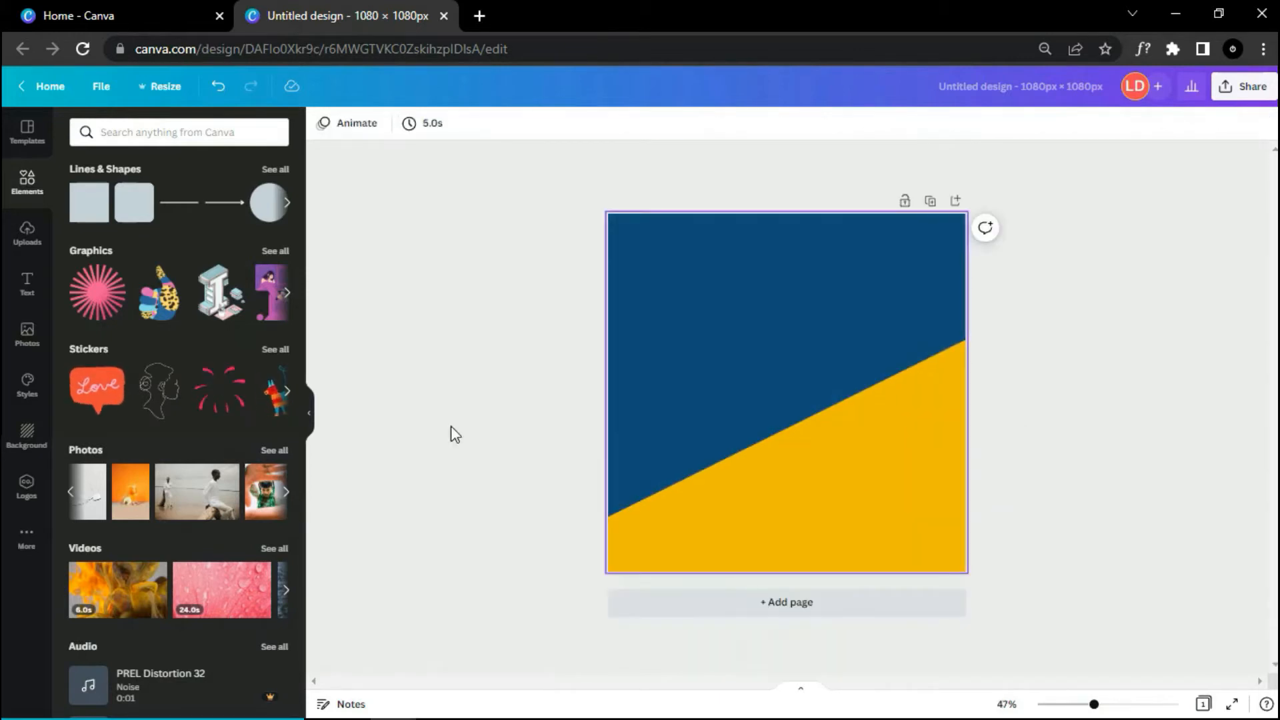
Step: Search Photos for 'burger' and add a cut-out burger photo to the page
{"action": "left_click", "coordinate": [26, 333]}
{"action": "left_click", "coordinate": [180, 133]}
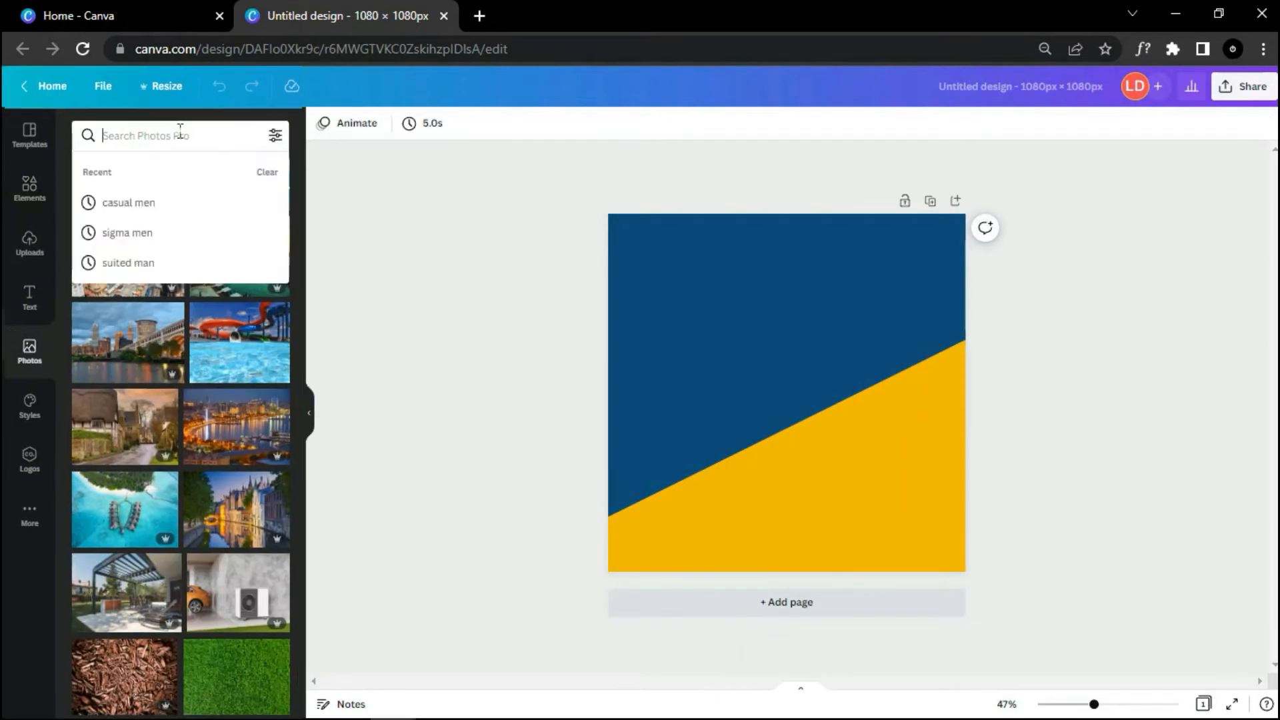
{"action": "type", "text": "burger"}
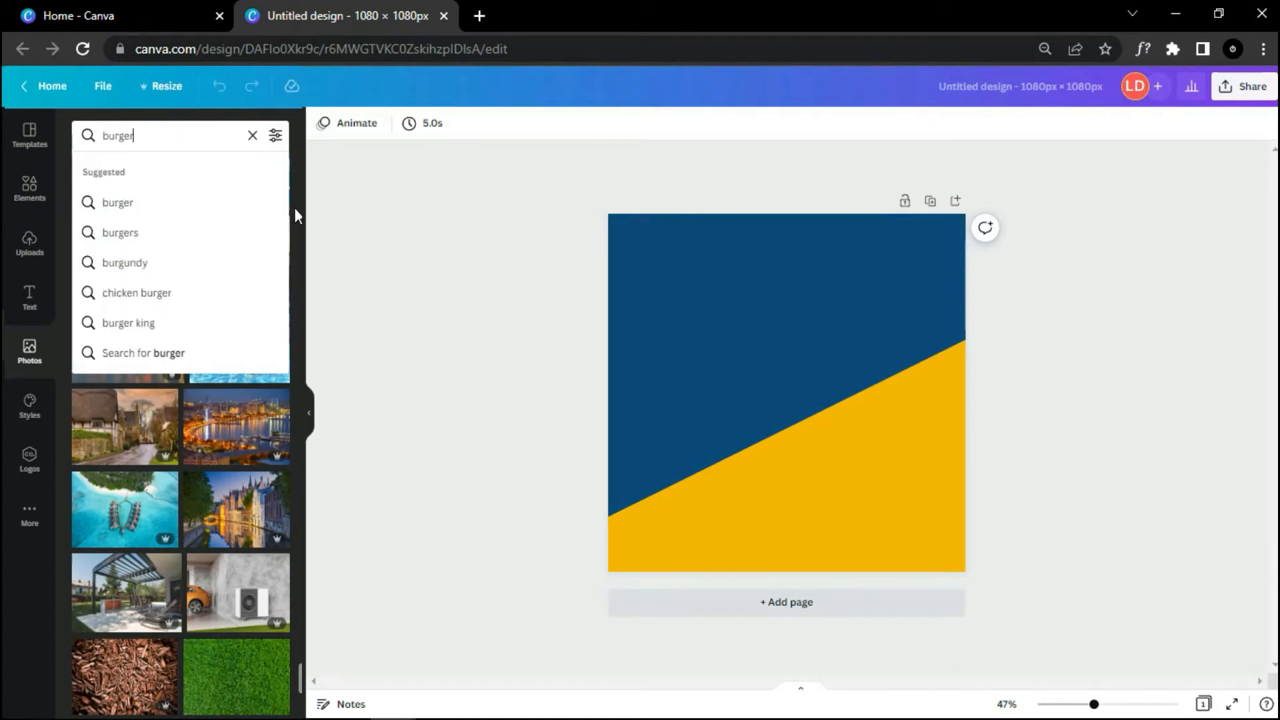
{"action": "key", "text": "Return"}
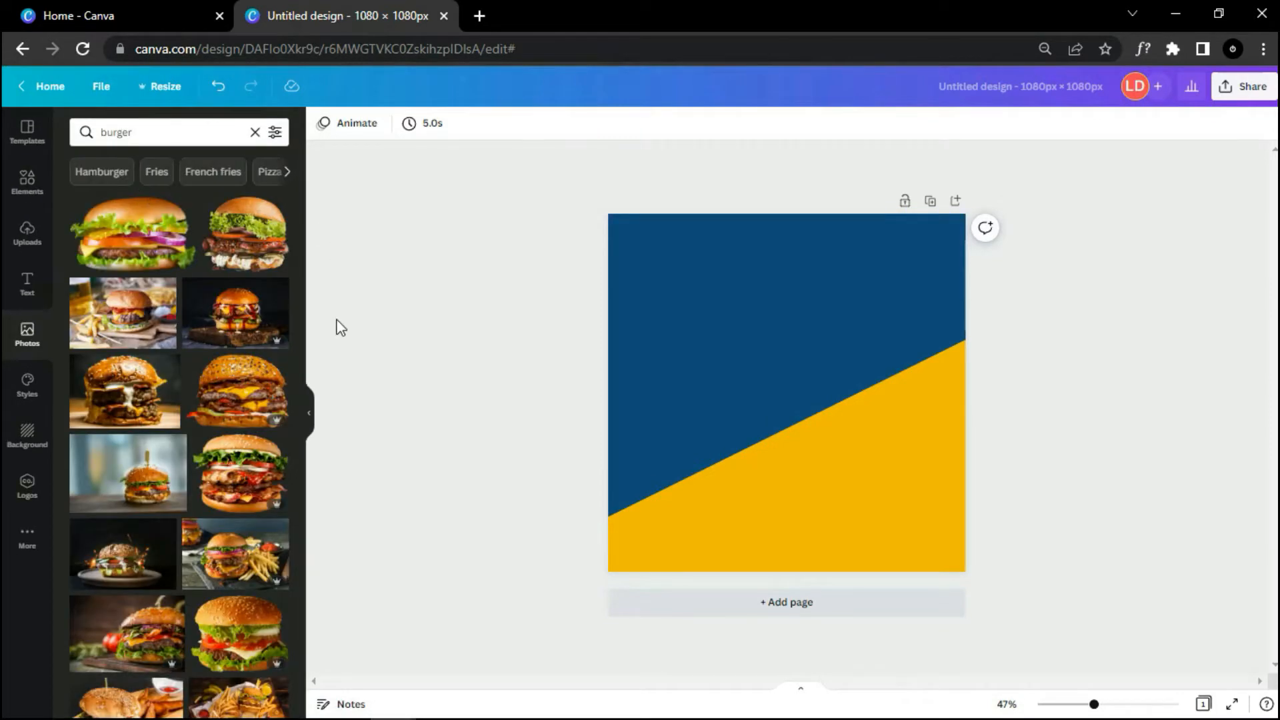
{"action": "scroll", "coordinate": [304, 335], "scroll_direction": "down", "scroll_amount": 15}
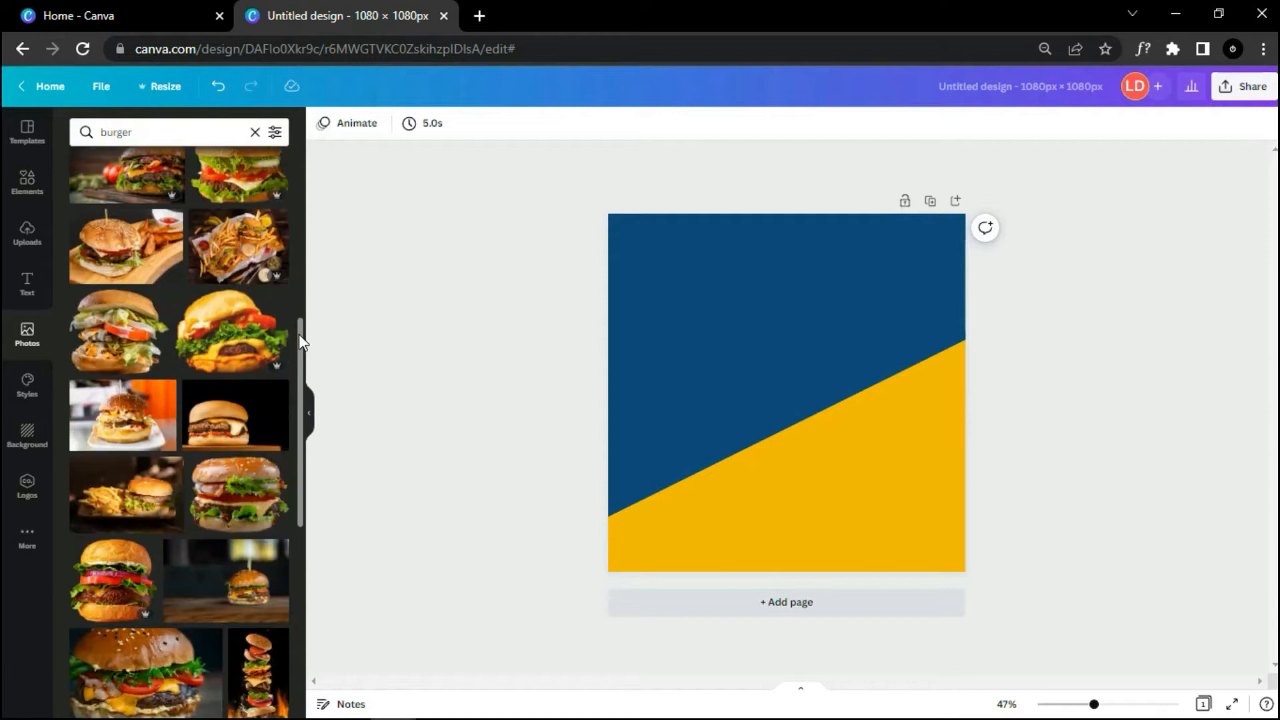
{"action": "scroll", "coordinate": [299, 334], "scroll_direction": "down", "scroll_amount": 2}
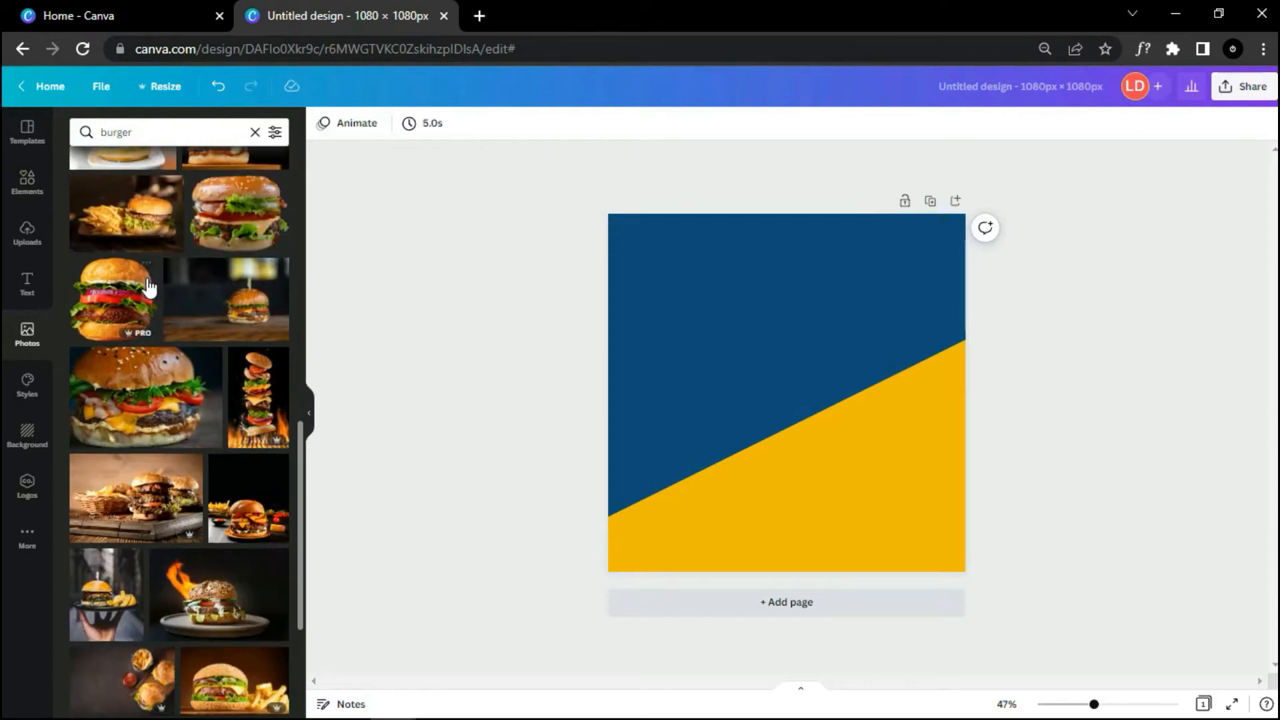
{"action": "left_click_drag", "start_coordinate": [117, 313], "coordinate": [679, 330]}
Step: Shrink the burger photo and centre it on the page
{"action": "left_click_drag", "start_coordinate": [924, 552], "coordinate": [845, 480]}
{"action": "left_click_drag", "start_coordinate": [747, 408], "coordinate": [790, 439]}
{"action": "left_click", "coordinate": [894, 510]}
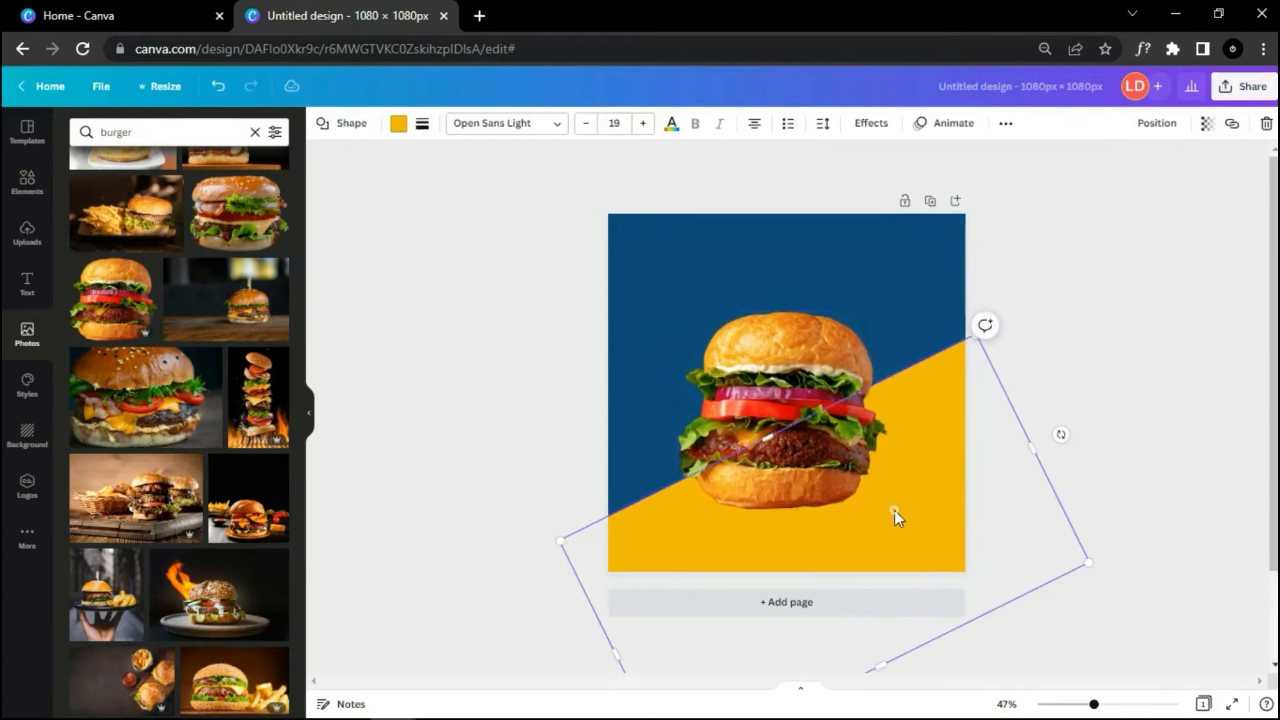
{"action": "left_click", "coordinate": [843, 485]}
{"action": "left_click_drag", "start_coordinate": [887, 510], "coordinate": [811, 434]}
{"action": "left_click_drag", "start_coordinate": [755, 376], "coordinate": [798, 418]}
{"action": "left_click_drag", "start_coordinate": [854, 480], "coordinate": [877, 502]}
{"action": "left_click_drag", "start_coordinate": [805, 459], "coordinate": [789, 434]}
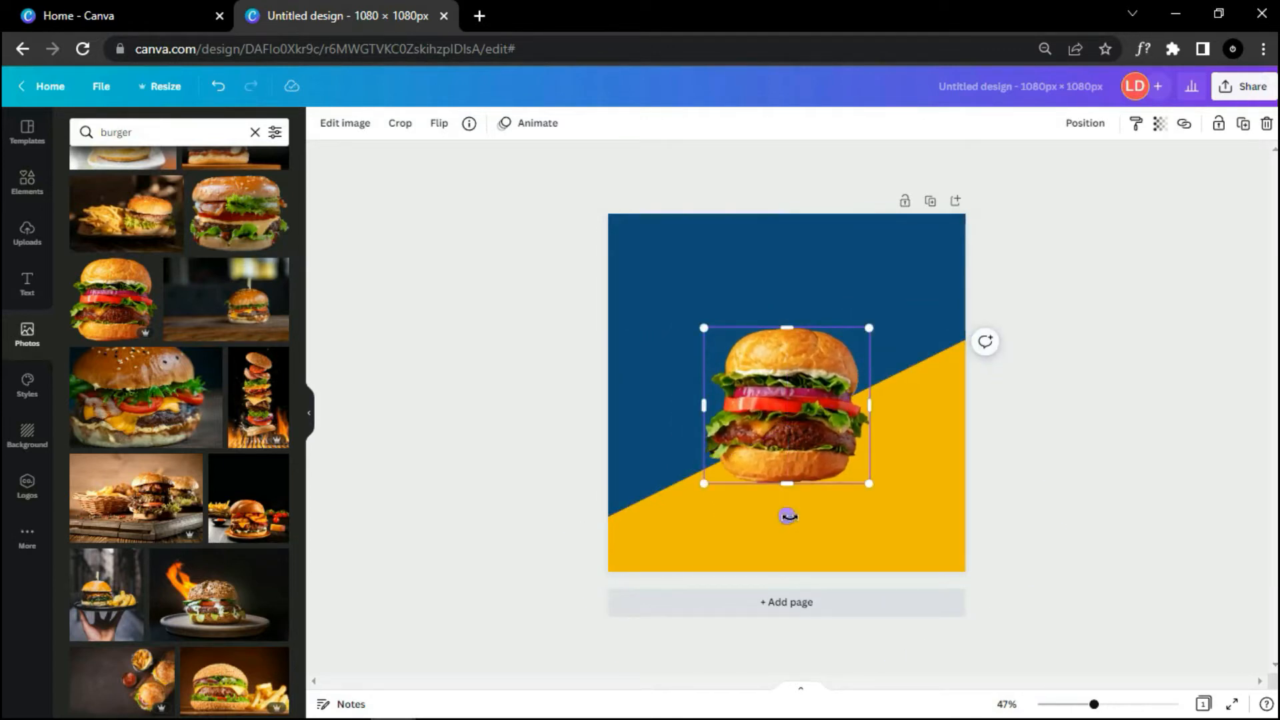
Step: Tilt the burger to about -7° and nudge it back to centre
{"action": "left_click_drag", "start_coordinate": [786, 517], "coordinate": [801, 521]}
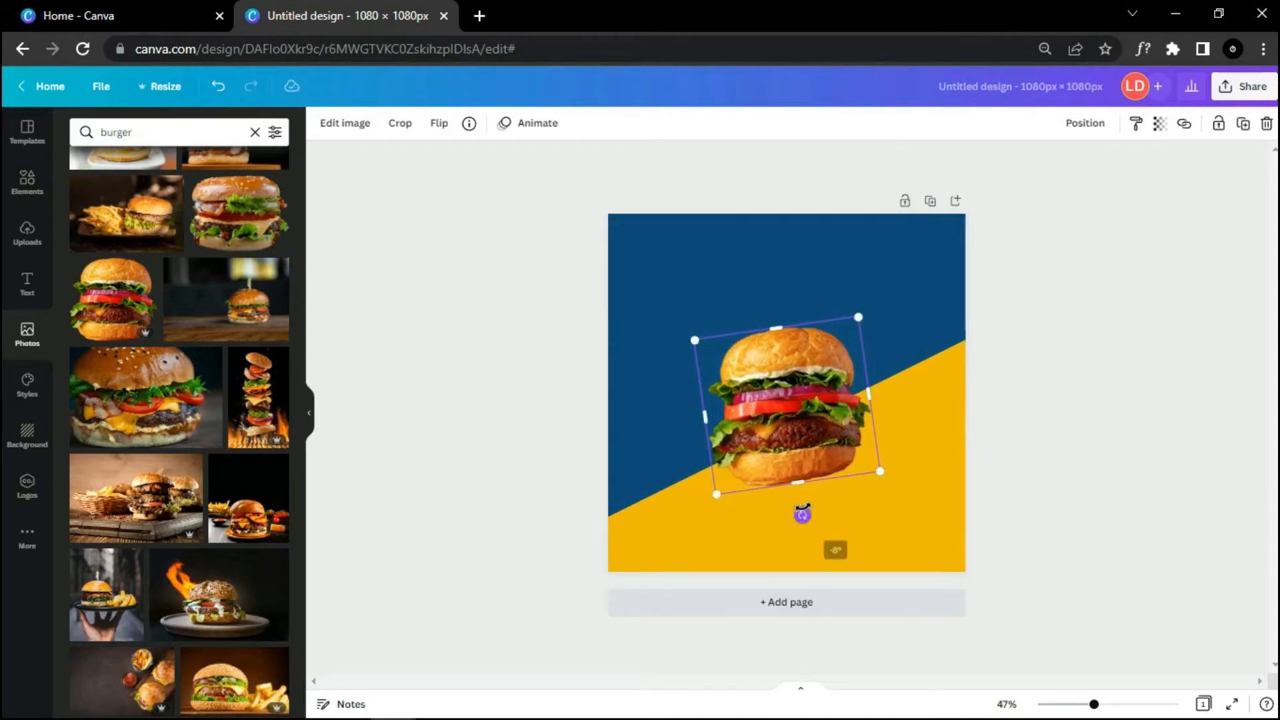
{"action": "left_click_drag", "start_coordinate": [803, 515], "coordinate": [805, 517]}
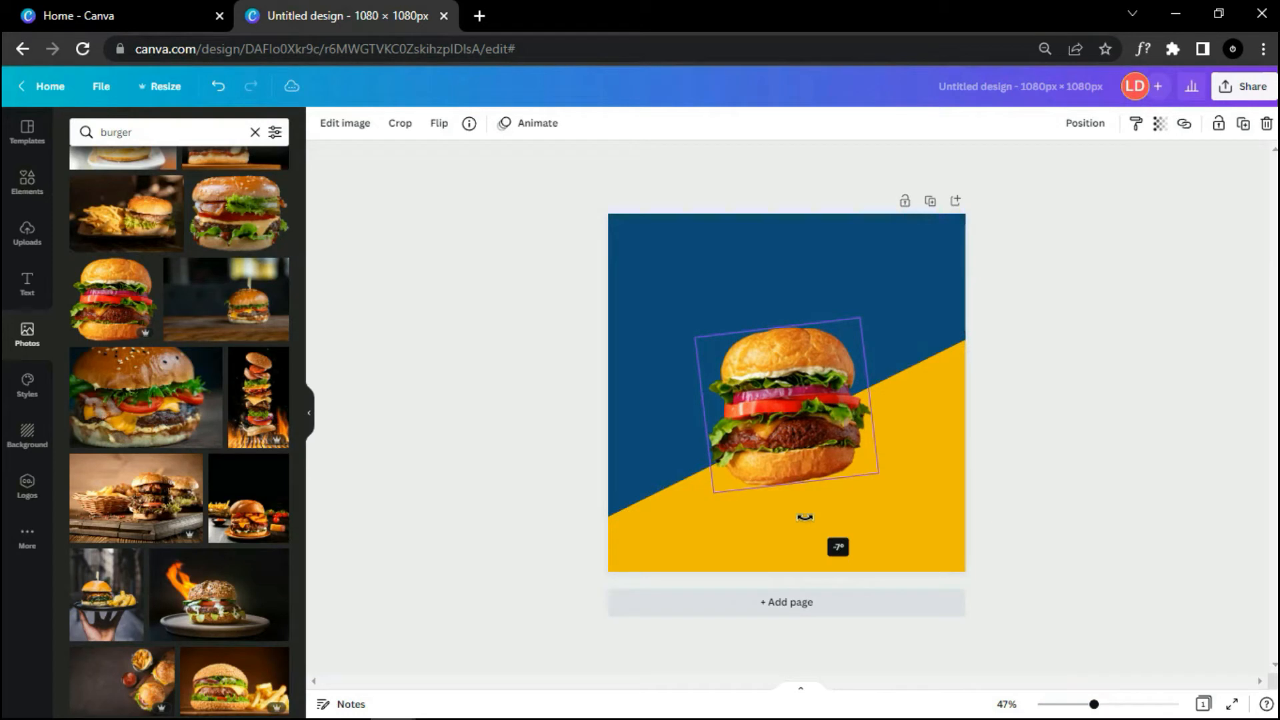
{"action": "left_click_drag", "start_coordinate": [792, 419], "coordinate": [794, 416]}
{"action": "left_click", "coordinate": [1022, 457]}
{"action": "left_click", "coordinate": [806, 414]}
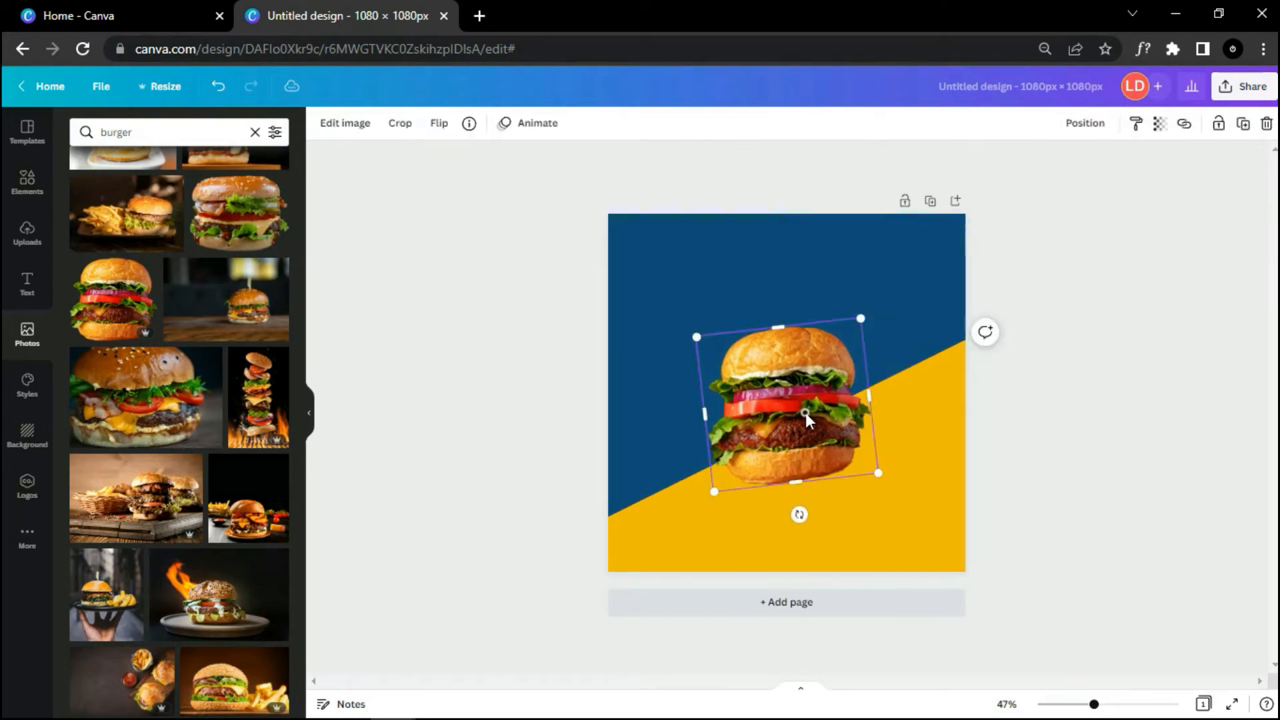
{"action": "left_click", "coordinate": [1013, 434]}
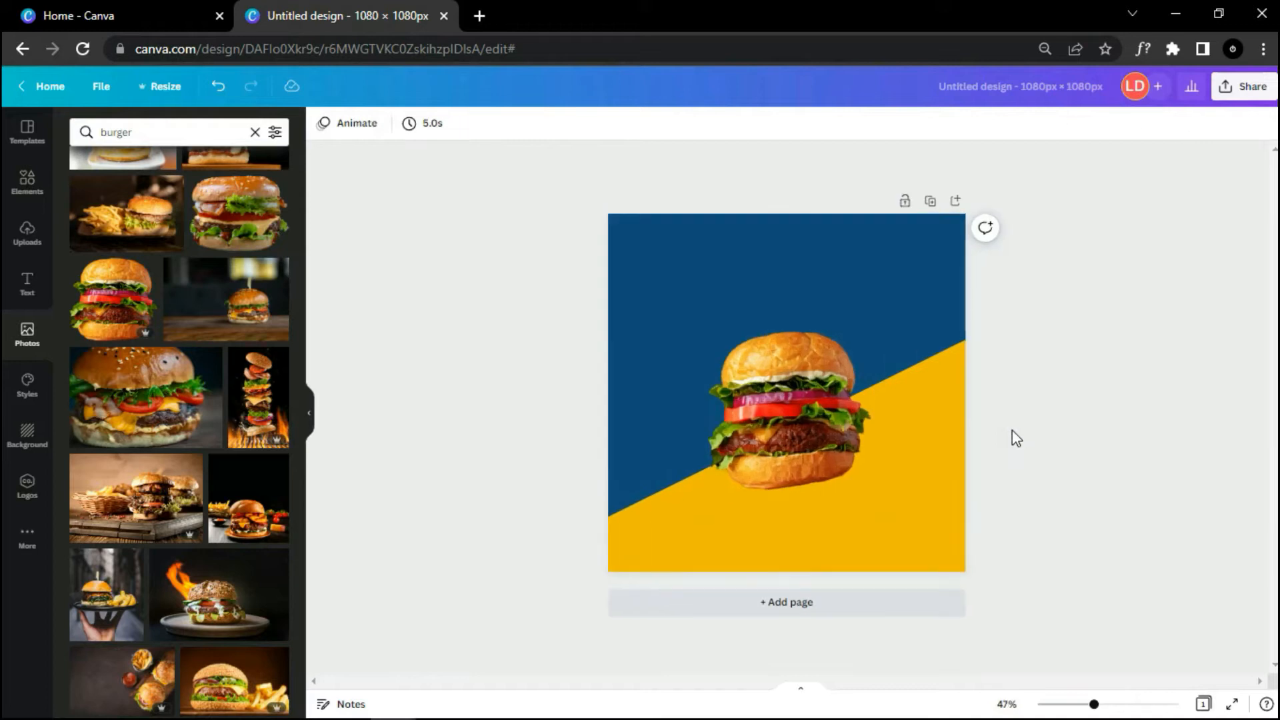
Step: Search Elements for 'scribbles' and add a small scribble accent to the page
{"action": "left_click", "coordinate": [255, 132]}
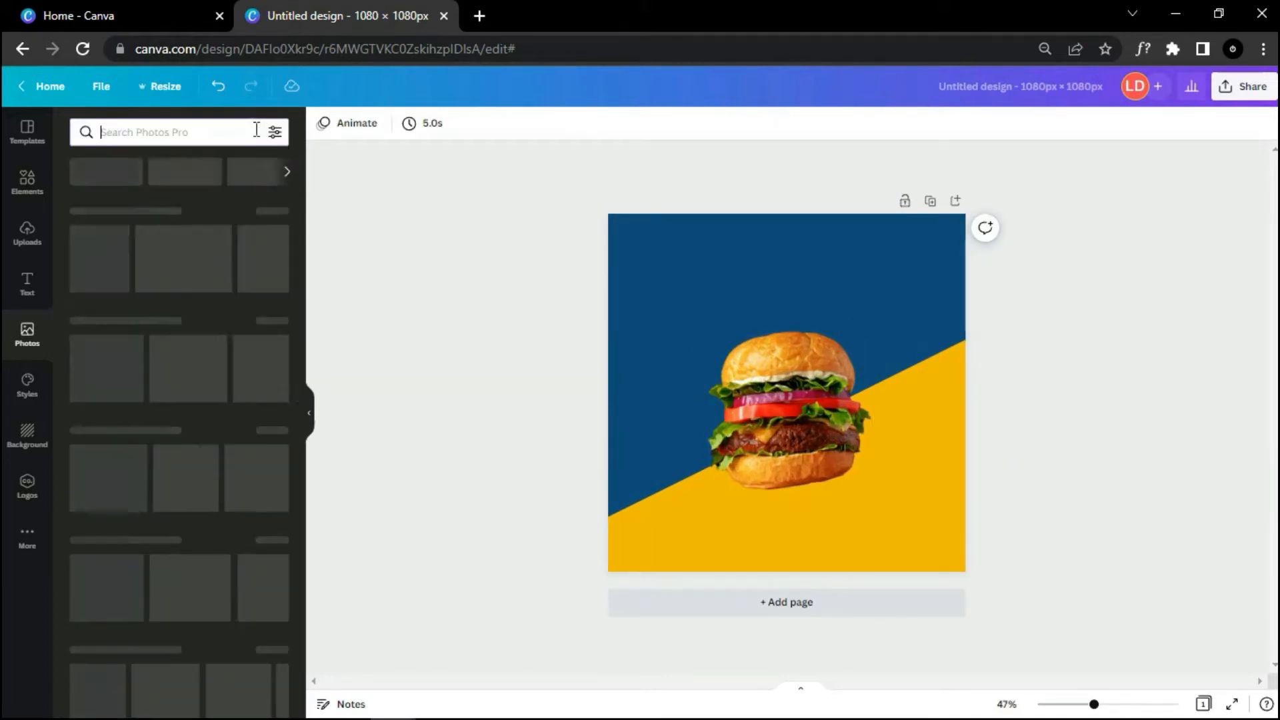
{"action": "left_click", "coordinate": [34, 193]}
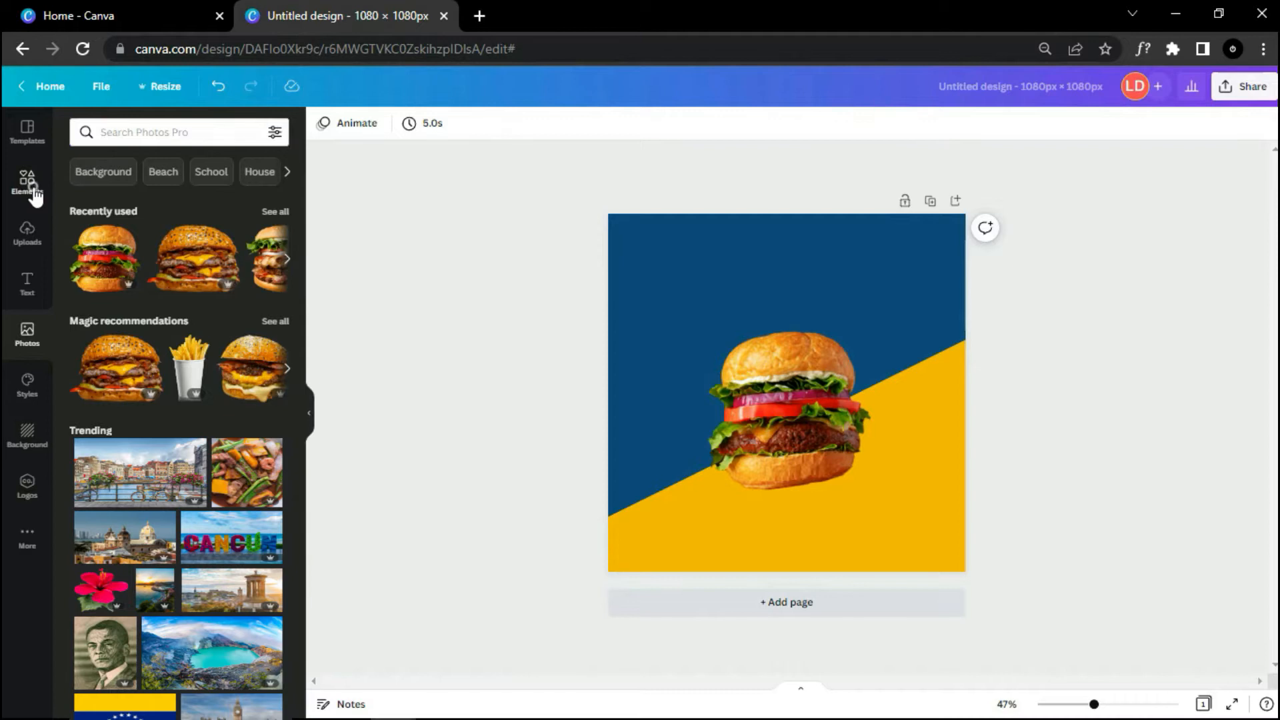
{"action": "left_click", "coordinate": [185, 133]}
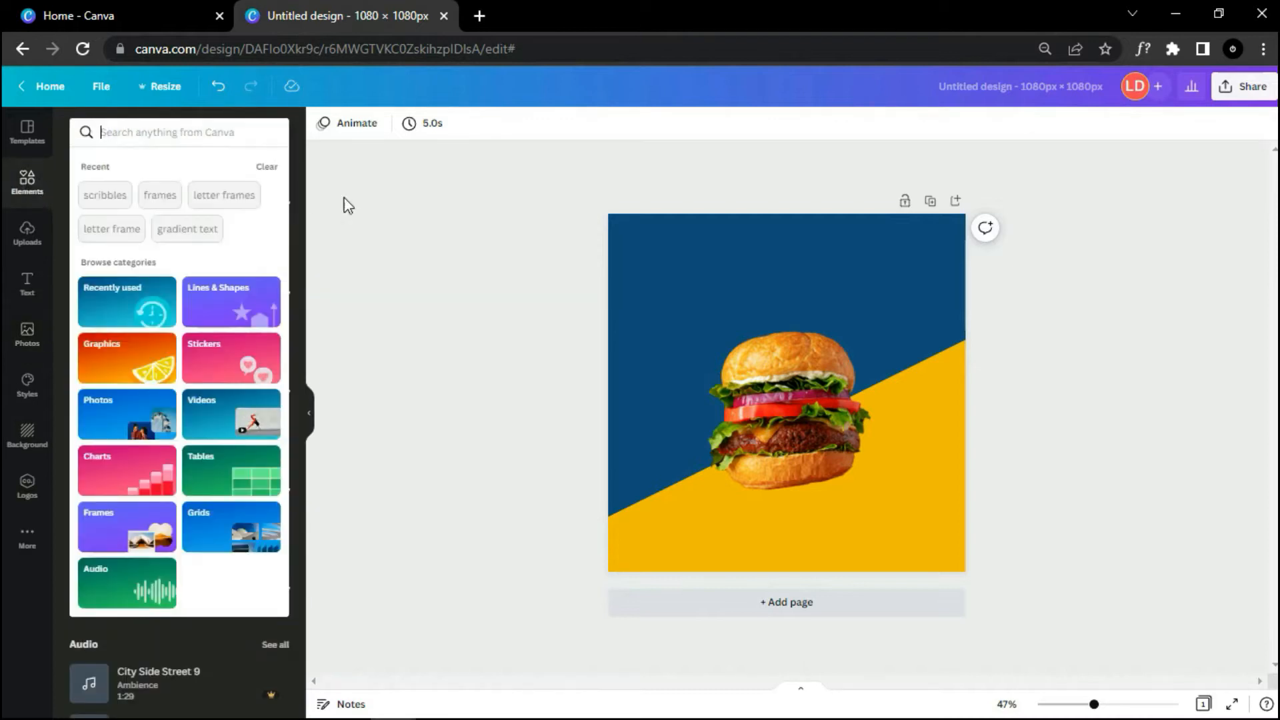
{"action": "type", "text": "scribb"}
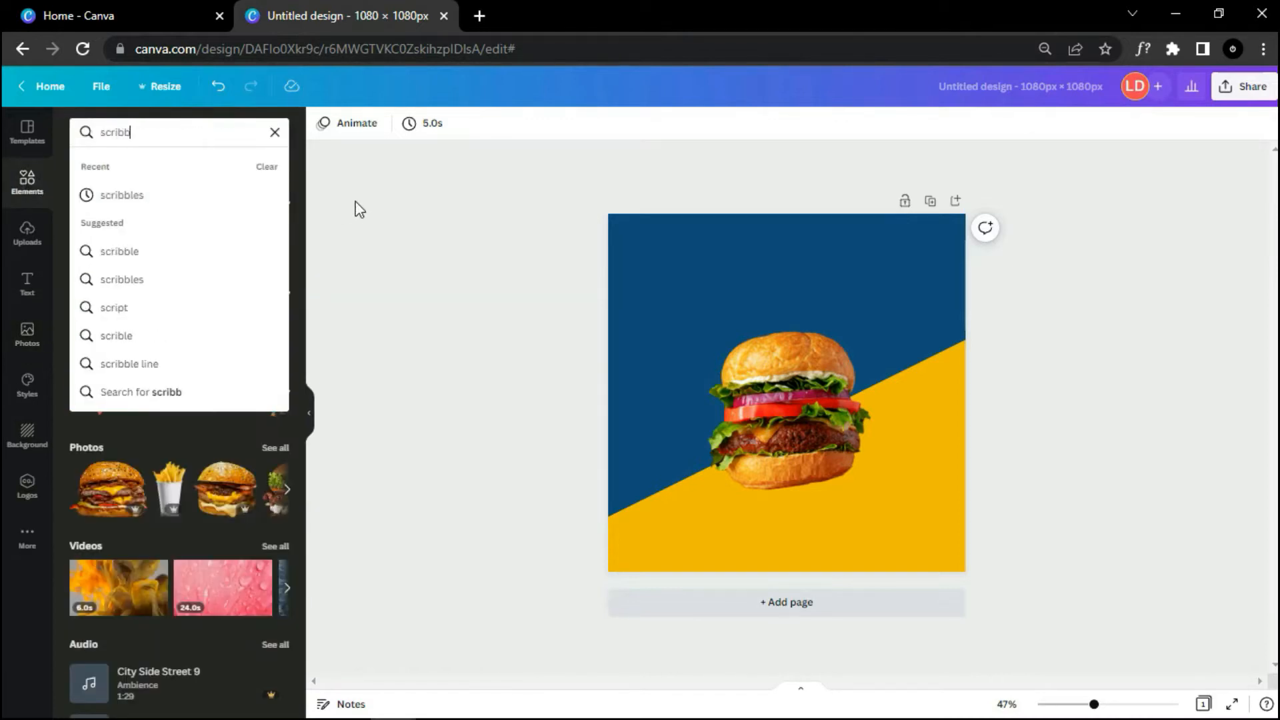
{"action": "type", "text": "les"}
{"action": "key", "text": "Return"}
{"action": "scroll", "coordinate": [265, 310], "scroll_direction": "down", "scroll_amount": 2}
{"action": "scroll", "coordinate": [264, 311], "scroll_direction": "up", "scroll_amount": 2}
{"action": "scroll", "coordinate": [265, 306], "scroll_direction": "down", "scroll_amount": 5}
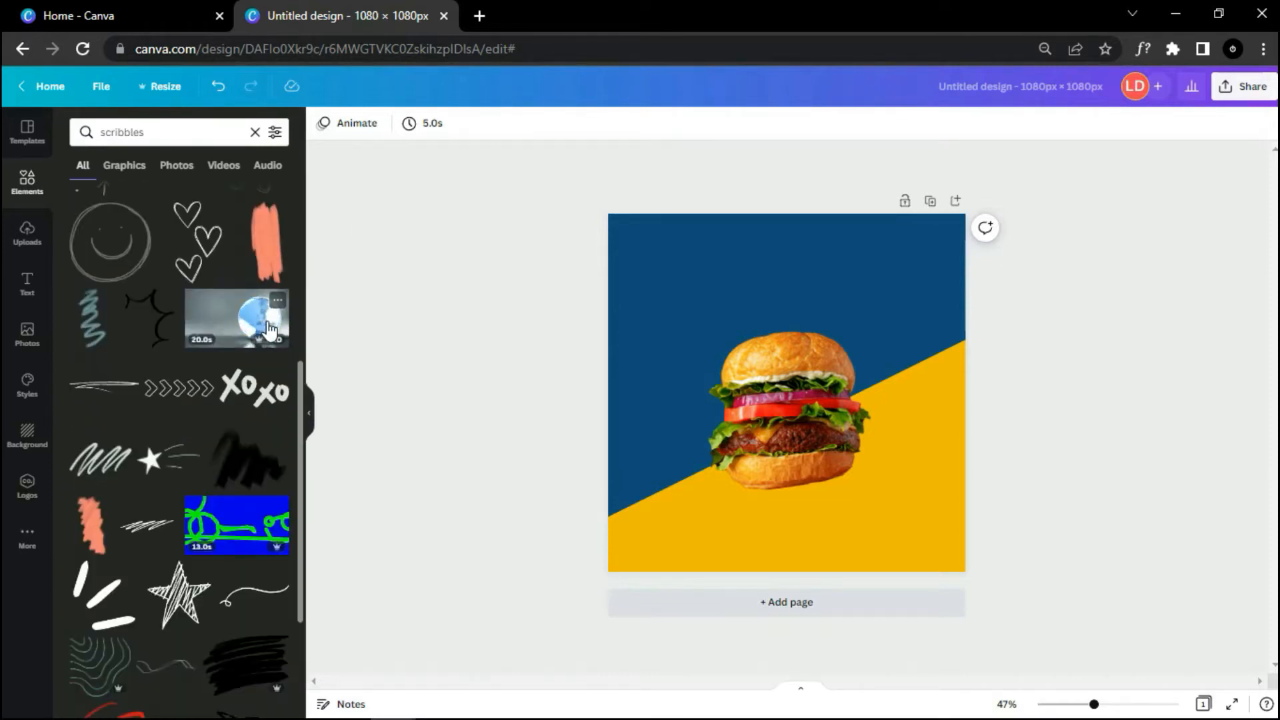
{"action": "scroll", "coordinate": [267, 328], "scroll_direction": "down", "scroll_amount": 4}
{"action": "mouse_move", "coordinate": [302, 354]}
{"action": "left_mouse_down"}
{"action": "mouse_move", "coordinate": [647, 359]}
{"action": "mouse_move", "coordinate": [858, 298]}
{"action": "left_mouse_up"}
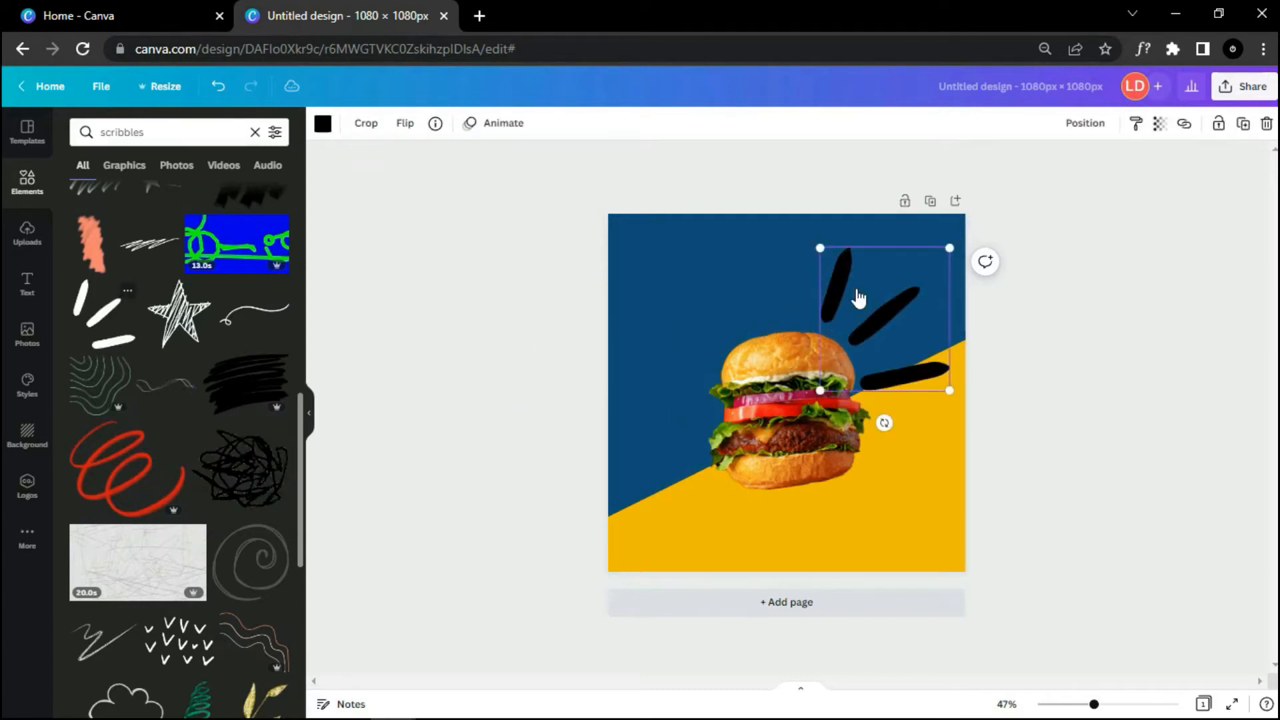
{"action": "mouse_move", "coordinate": [949, 390]}
{"action": "left_mouse_down"}
{"action": "mouse_move", "coordinate": [846, 278]}
{"action": "mouse_move", "coordinate": [852, 309]}
{"action": "left_mouse_up"}
Step: Recolour the scribble white and move it, rotated, to the burger's upper left
{"action": "left_click", "coordinate": [322, 122]}
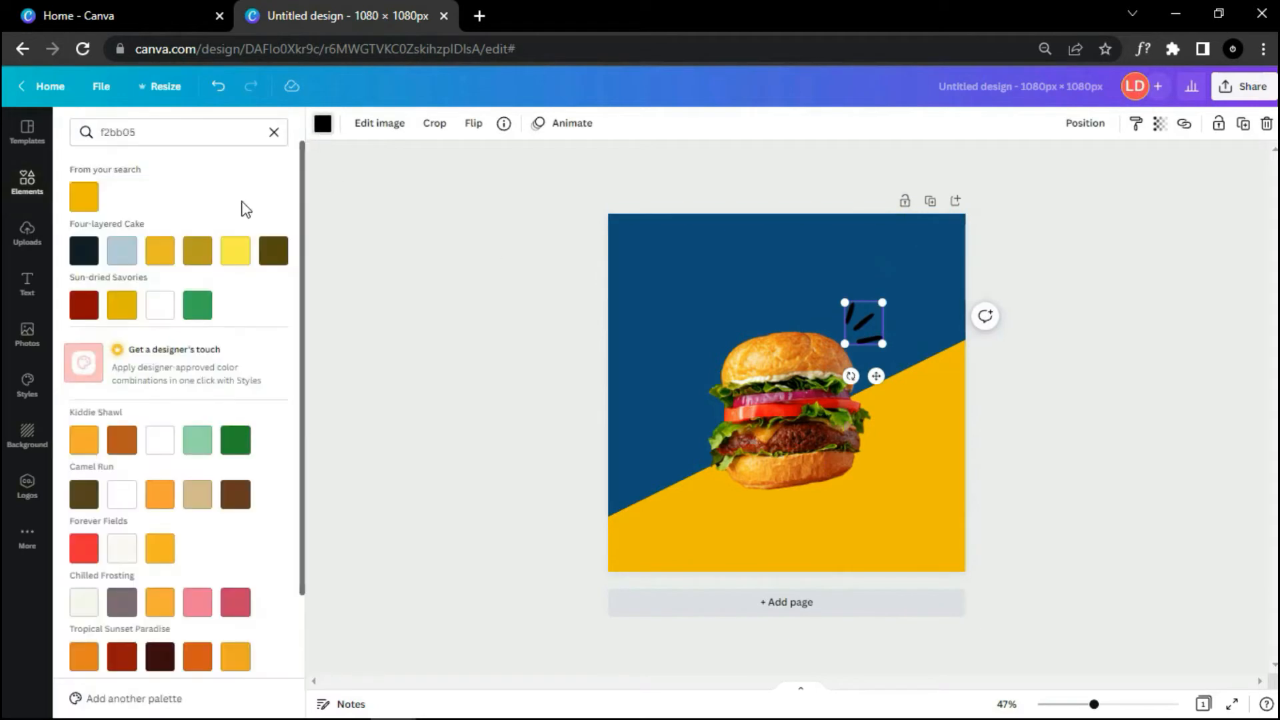
{"action": "left_click", "coordinate": [234, 197]}
{"action": "left_click", "coordinate": [498, 298]}
{"action": "left_click", "coordinate": [857, 325]}
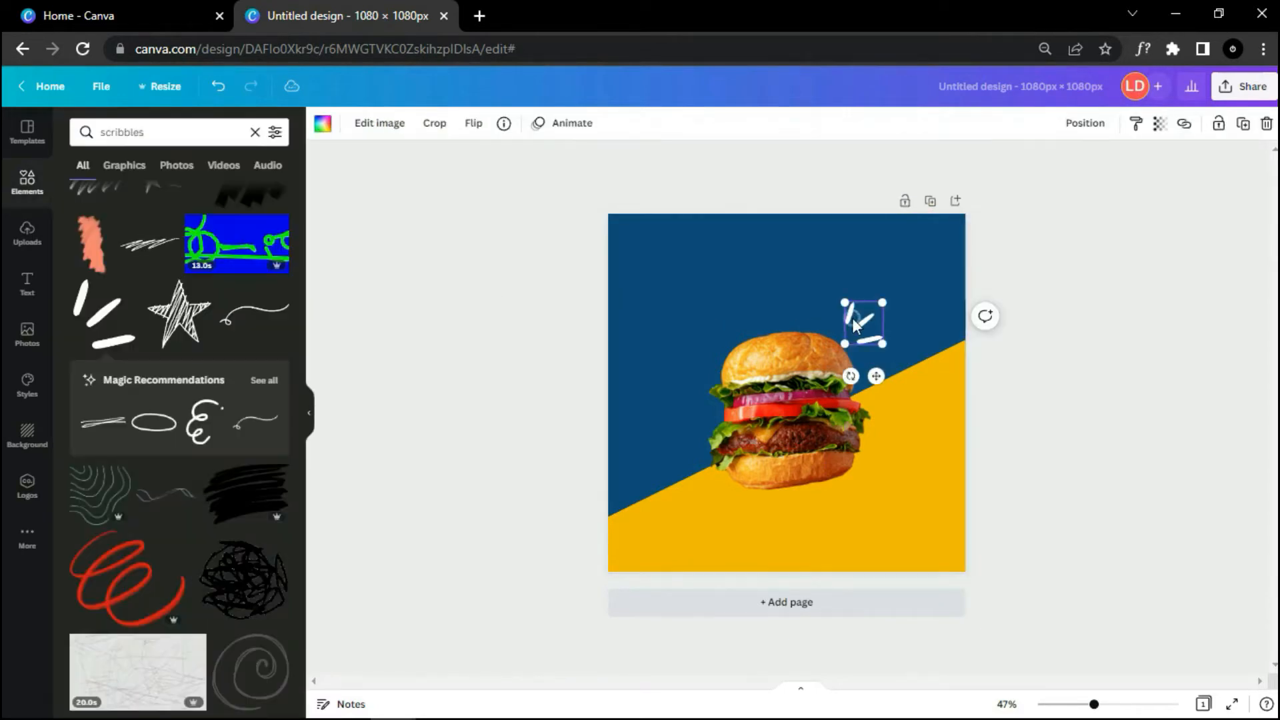
{"action": "mouse_move", "coordinate": [867, 371]}
{"action": "left_mouse_down"}
{"action": "mouse_move", "coordinate": [710, 364]}
{"action": "mouse_move", "coordinate": [755, 310]}
{"action": "mouse_move", "coordinate": [766, 318]}
{"action": "mouse_move", "coordinate": [726, 324]}
{"action": "mouse_move", "coordinate": [776, 344]}
{"action": "mouse_move", "coordinate": [784, 333]}
{"action": "left_mouse_up"}
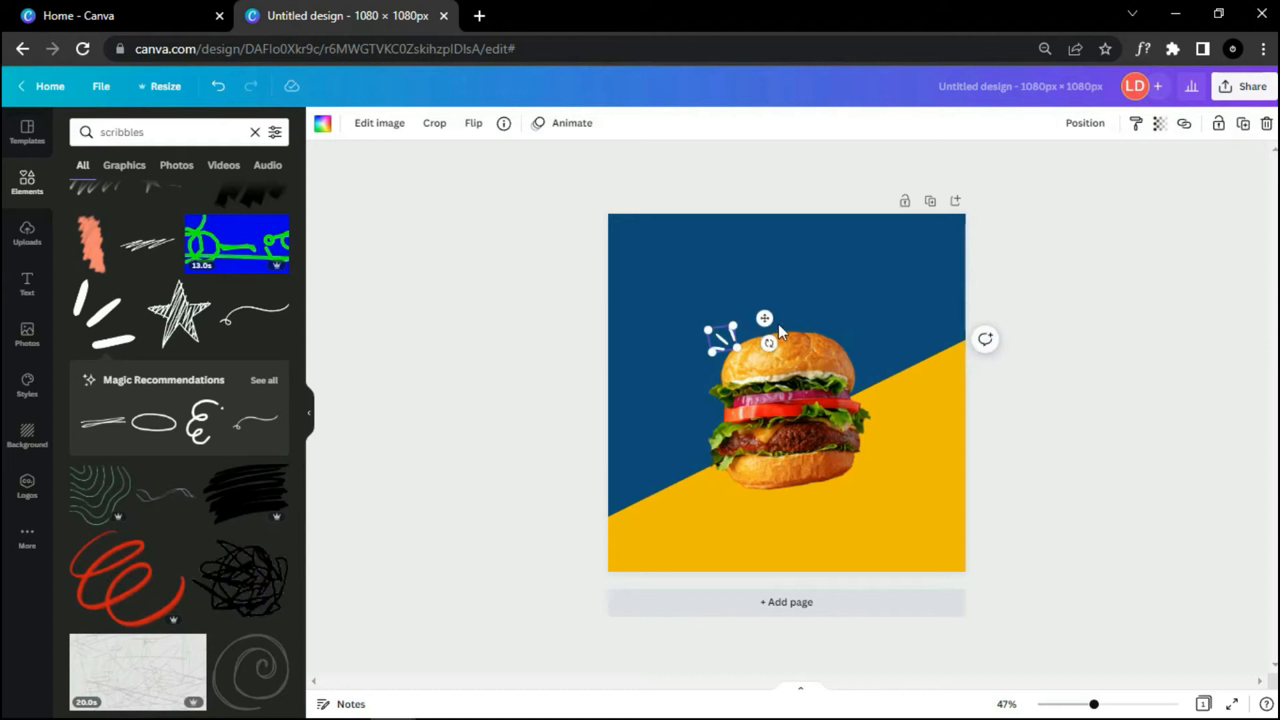
{"action": "left_click", "coordinate": [1011, 460]}
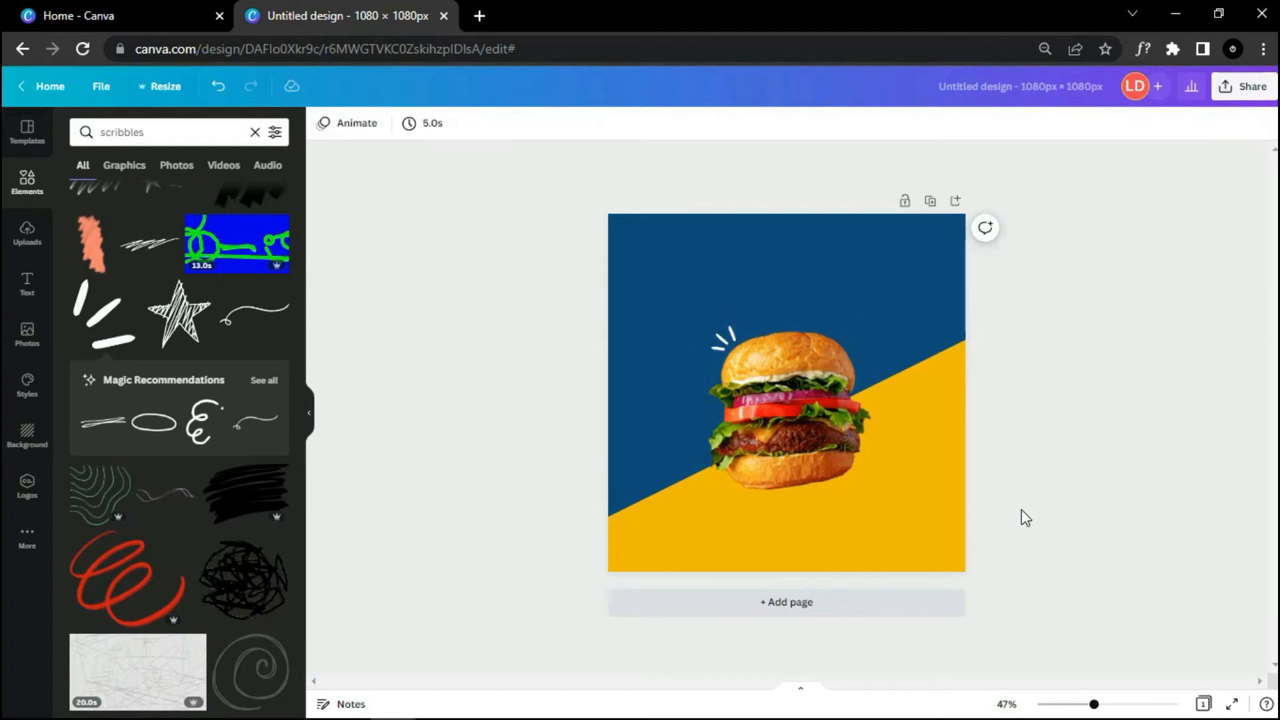
Step: Place a white scribble at the burger's lower right and add a heading above the burger
{"action": "scroll", "coordinate": [1021, 511], "scroll_direction": "down", "scroll_amount": 2}
{"action": "scroll", "coordinate": [1021, 514], "scroll_direction": "up", "scroll_amount": 2}
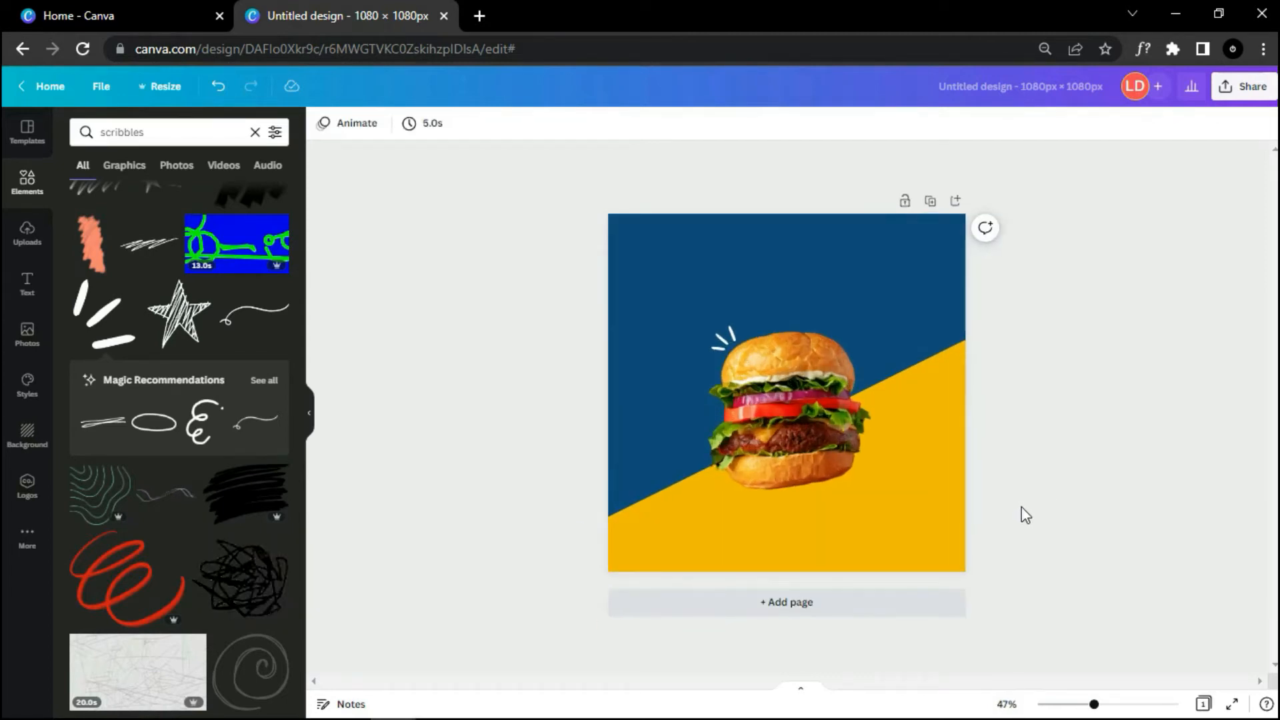
{"action": "left_click", "coordinate": [726, 342]}
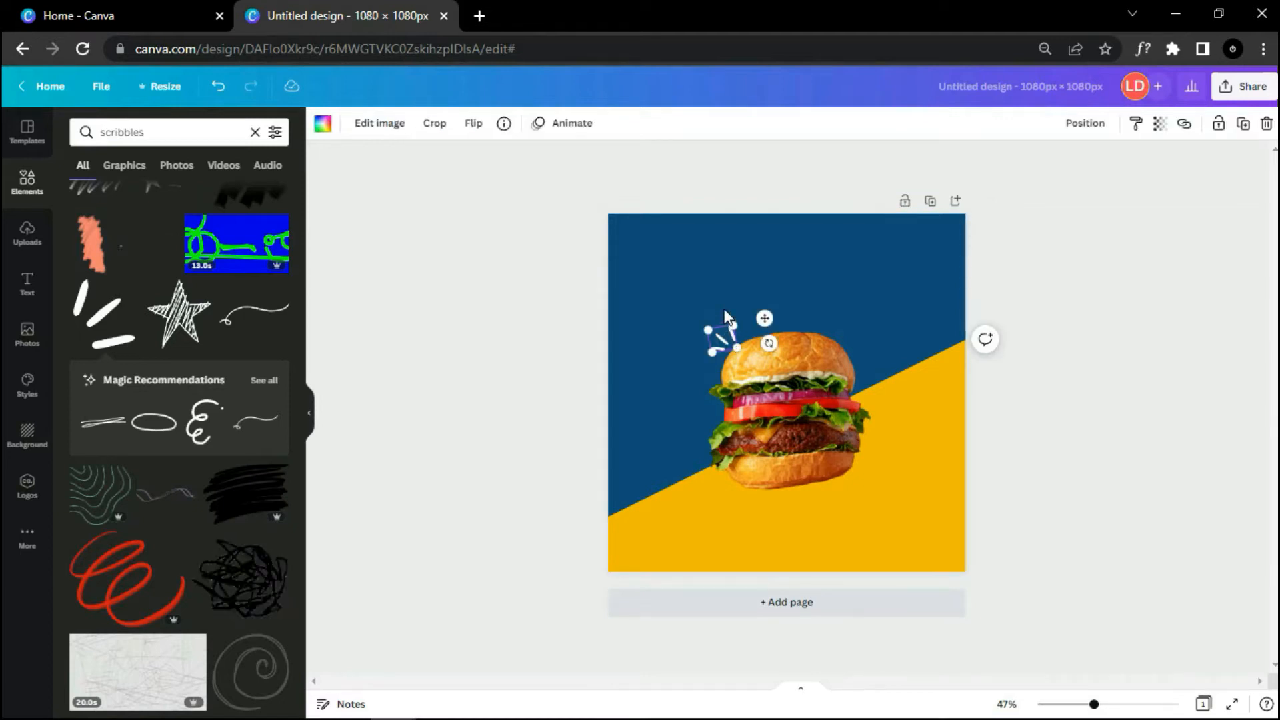
{"action": "mouse_move", "coordinate": [764, 318]}
{"action": "left_mouse_down"}
{"action": "mouse_move", "coordinate": [914, 460]}
{"action": "mouse_move", "coordinate": [847, 523]}
{"action": "mouse_move", "coordinate": [811, 486]}
{"action": "mouse_move", "coordinate": [823, 507]}
{"action": "left_mouse_up"}
{"action": "left_click", "coordinate": [1054, 518]}
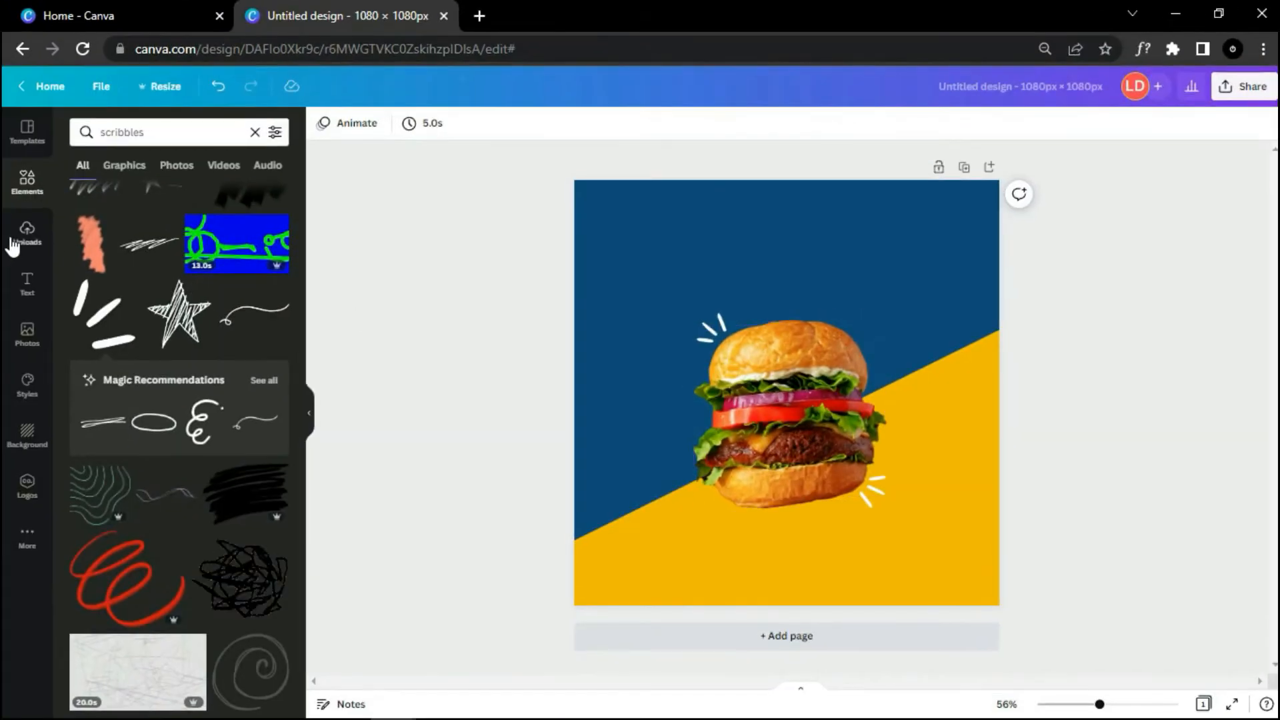
{"action": "left_click", "coordinate": [28, 283]}
{"action": "left_click_drag", "start_coordinate": [143, 215], "coordinate": [709, 247]}
Step: Change the heading to 'LOADED' in Londrina Shadow and enlarge it
{"action": "double_click", "coordinate": [725, 263]}
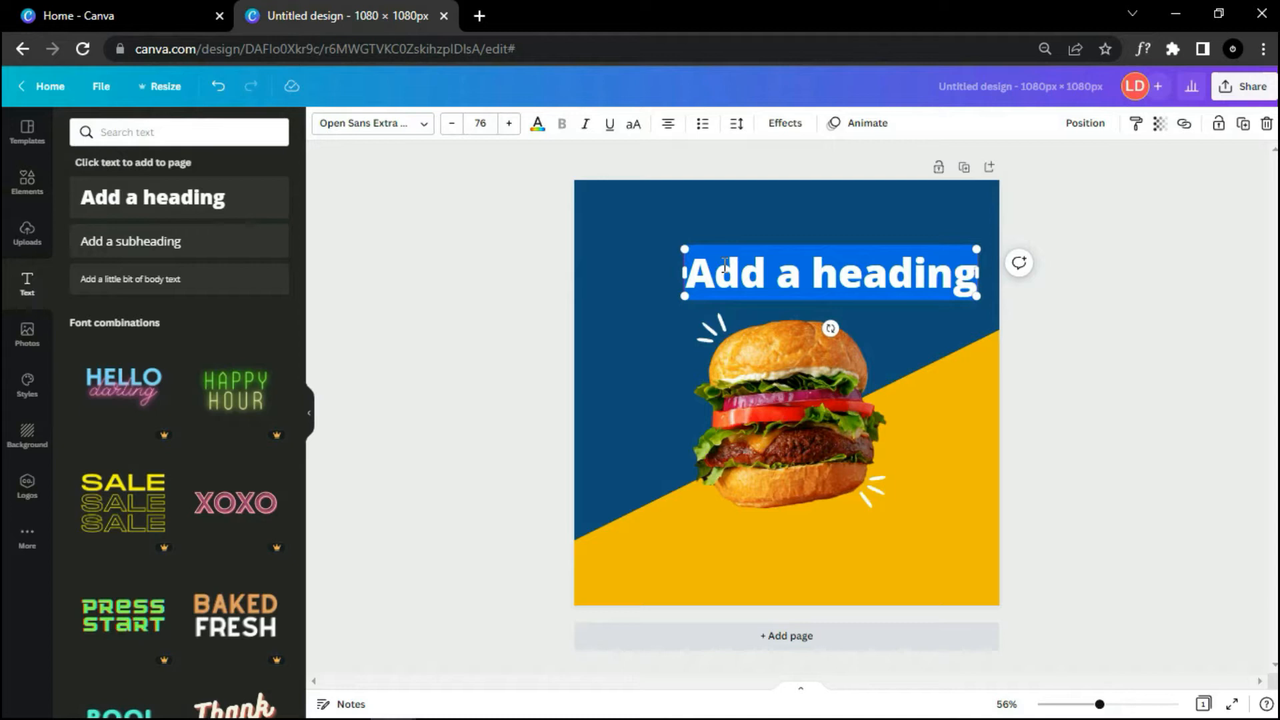
{"action": "key", "text": "BackSpace"}
{"action": "type", "text": "LOADED"}
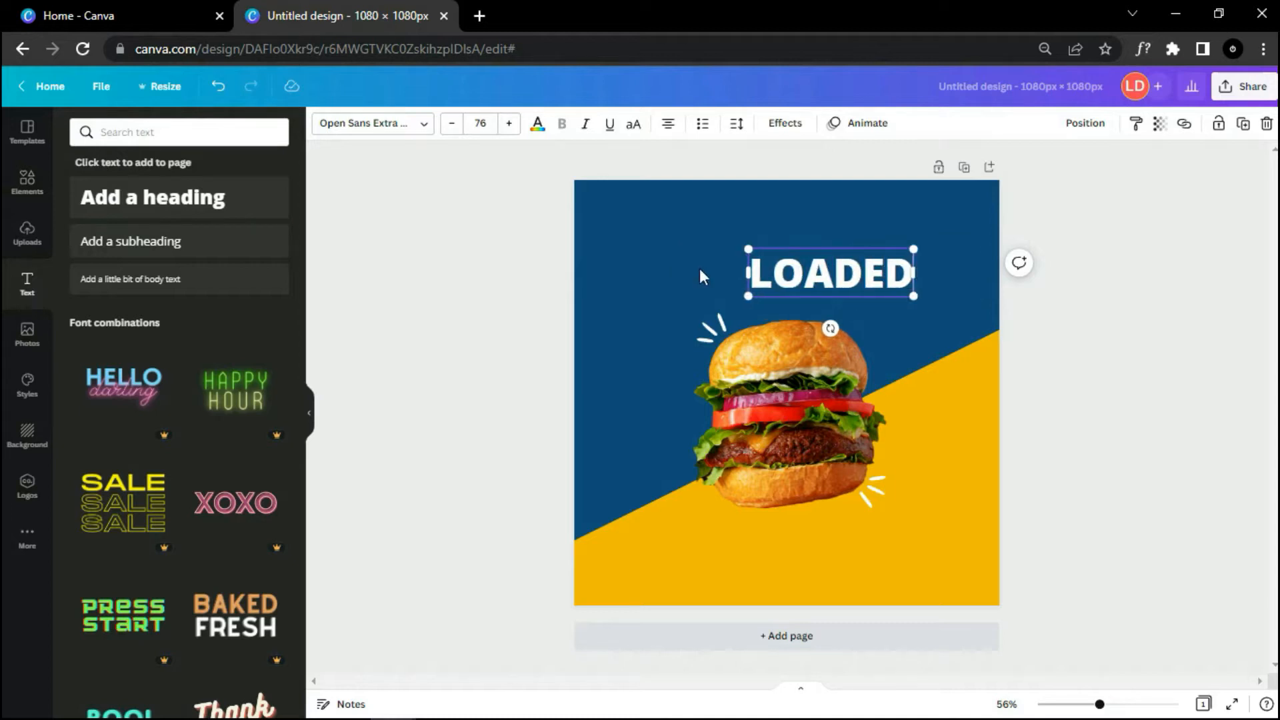
{"action": "left_click", "coordinate": [400, 126]}
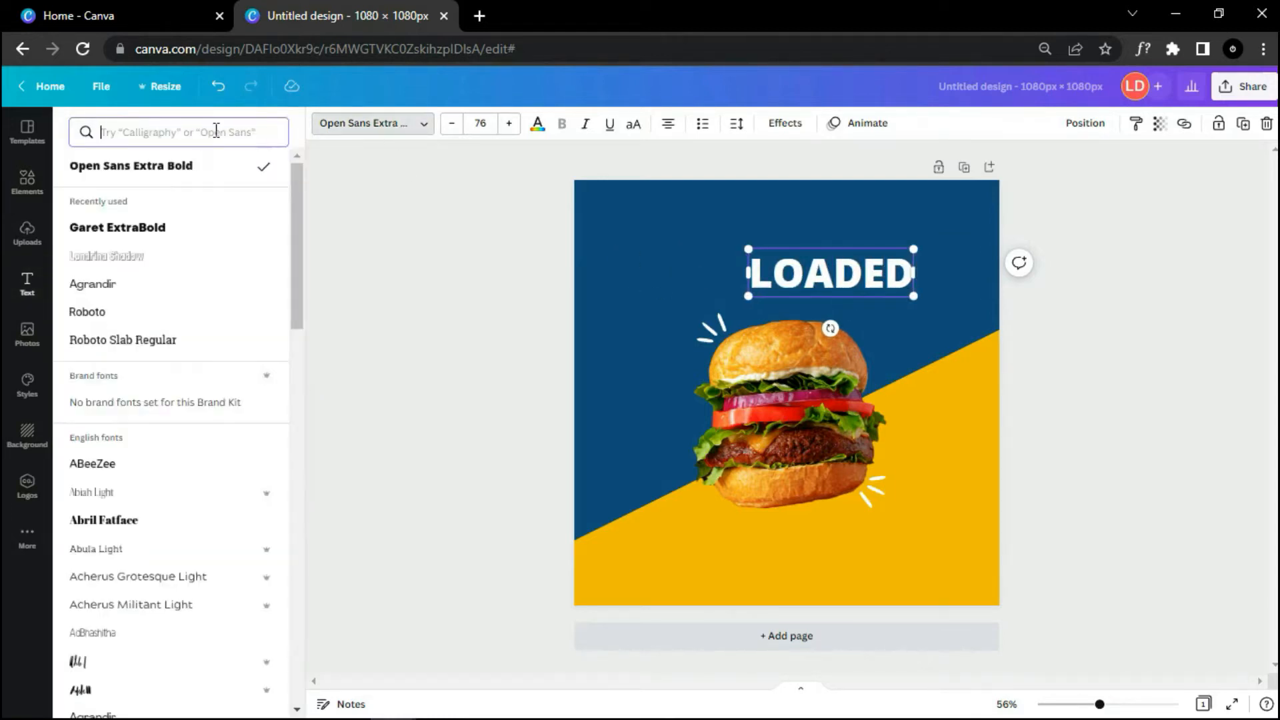
{"action": "type", "text": "lo"}
{"action": "key", "text": "BackSpace"}
{"action": "key", "text": "BackSpace"}
{"action": "type", "text": "lon"}
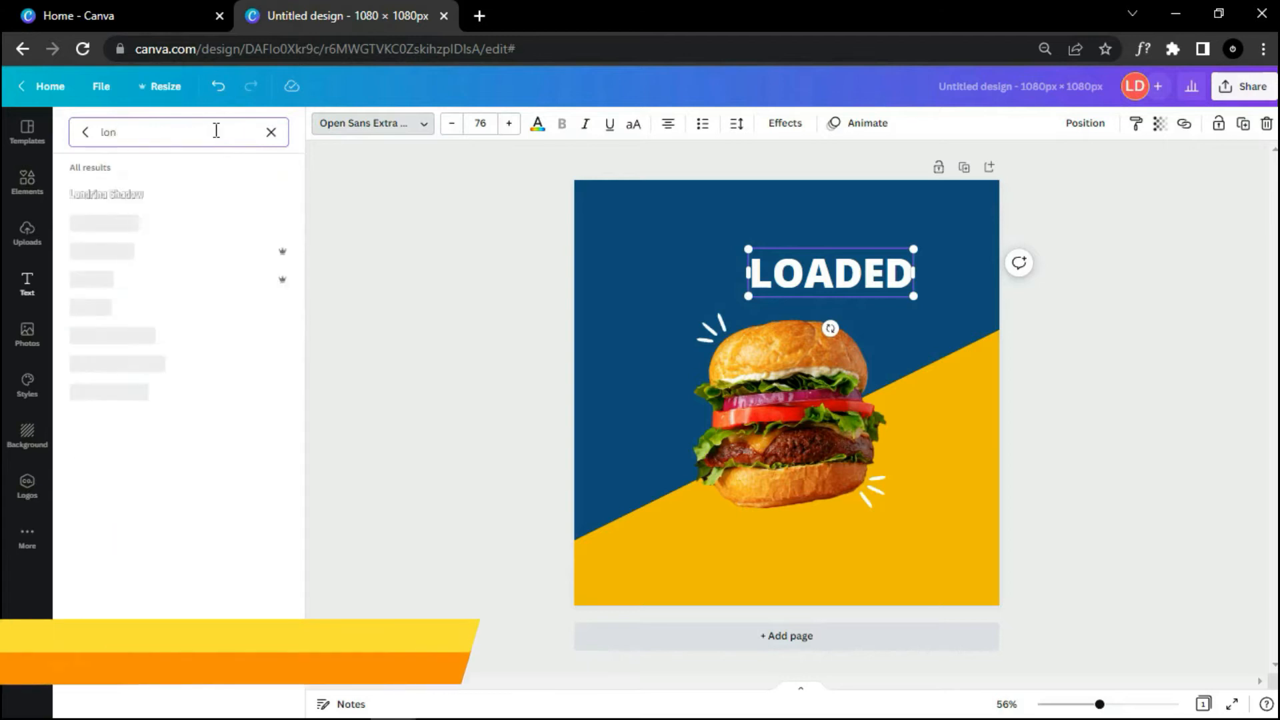
{"action": "type", "text": "drina shadow"}
{"action": "left_click", "coordinate": [230, 201]}
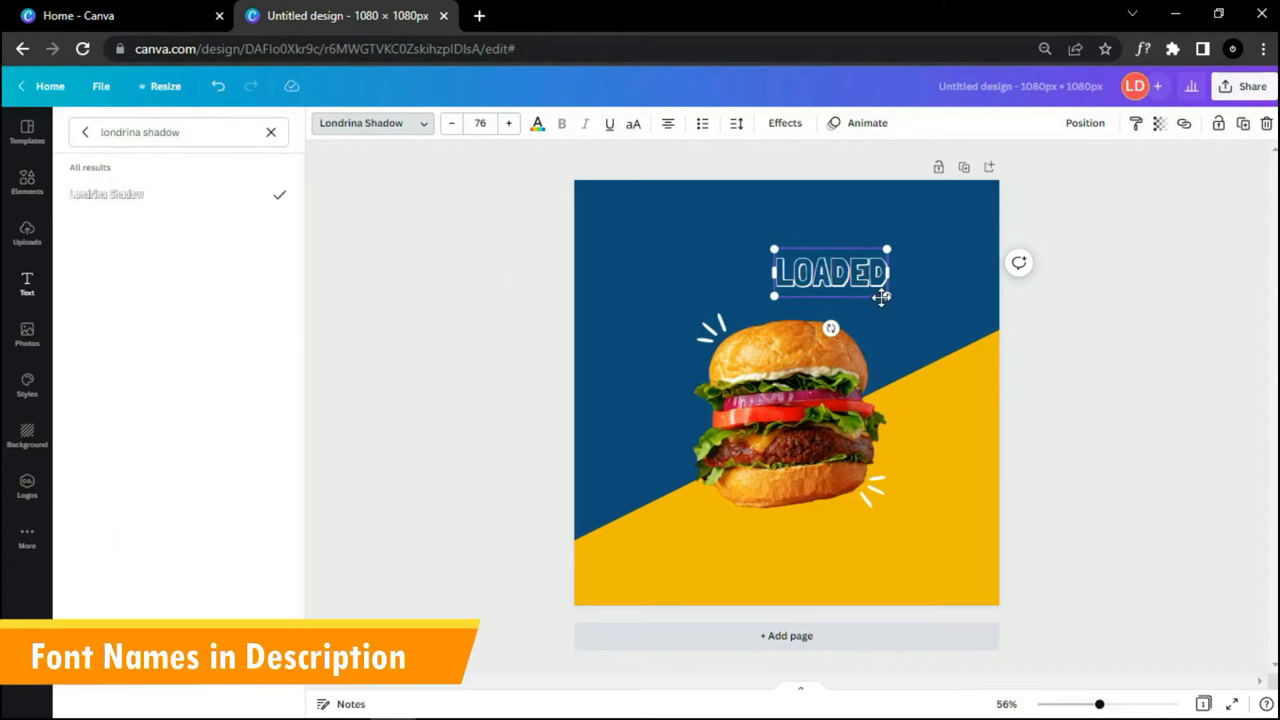
{"action": "mouse_move", "coordinate": [887, 294]}
{"action": "left_mouse_down"}
{"action": "mouse_move", "coordinate": [947, 322]}
{"action": "mouse_move", "coordinate": [876, 289]}
{"action": "mouse_move", "coordinate": [958, 297]}
{"action": "mouse_move", "coordinate": [886, 272]}
{"action": "left_mouse_up"}
{"action": "left_click", "coordinate": [1072, 311]}
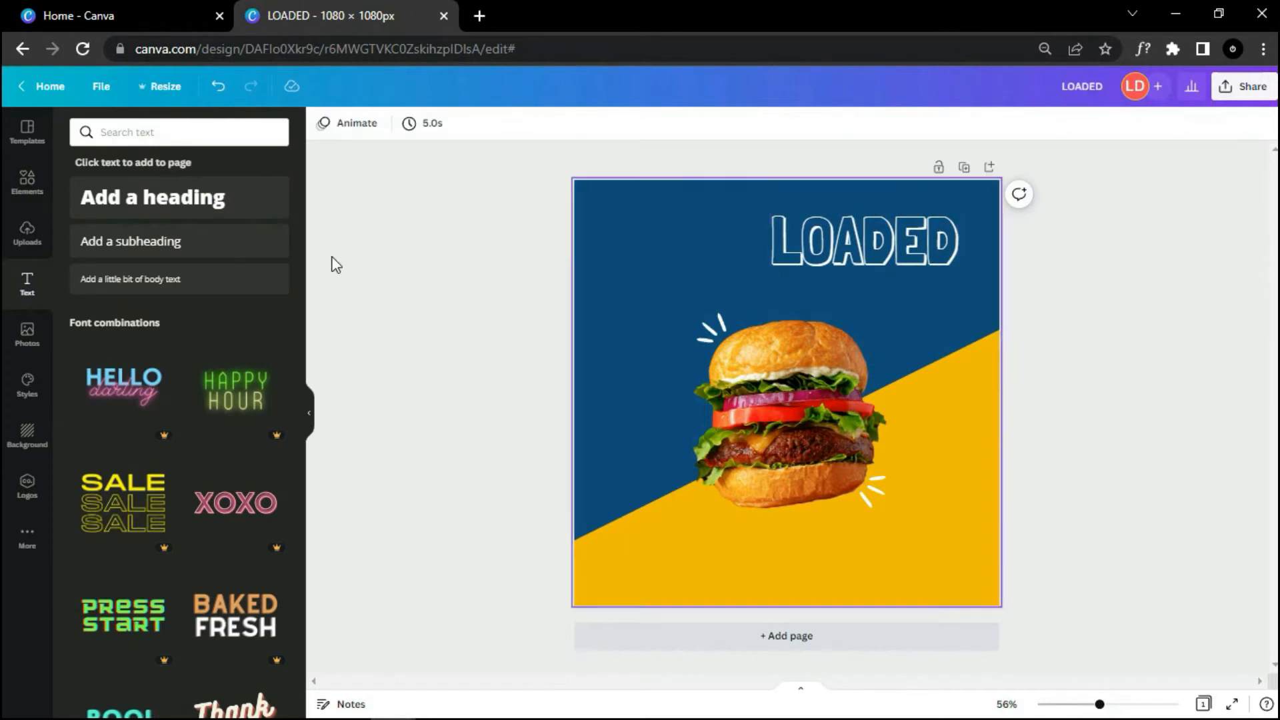
Step: Add a second heading 'BURGERS' below it in Garet ExtraBold
{"action": "left_click_drag", "start_coordinate": [166, 200], "coordinate": [803, 267]}
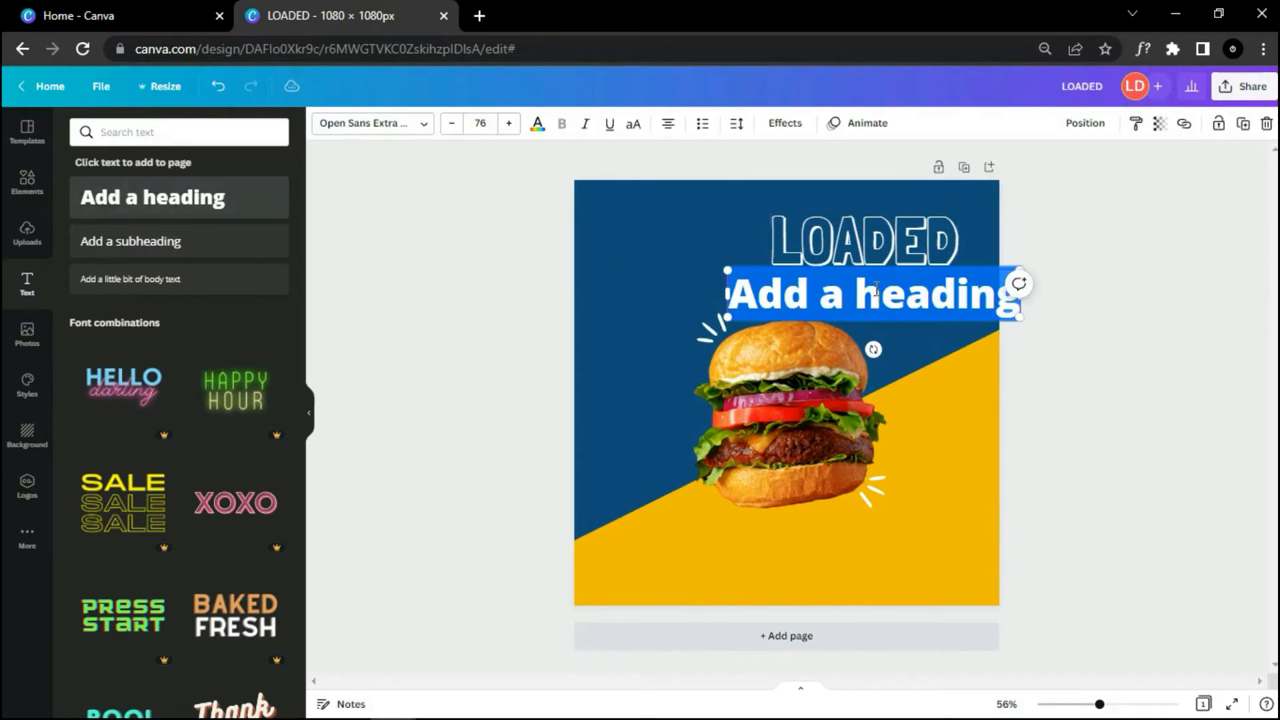
{"action": "key", "text": "BackSpace"}
{"action": "type", "text": "BURGERS"}
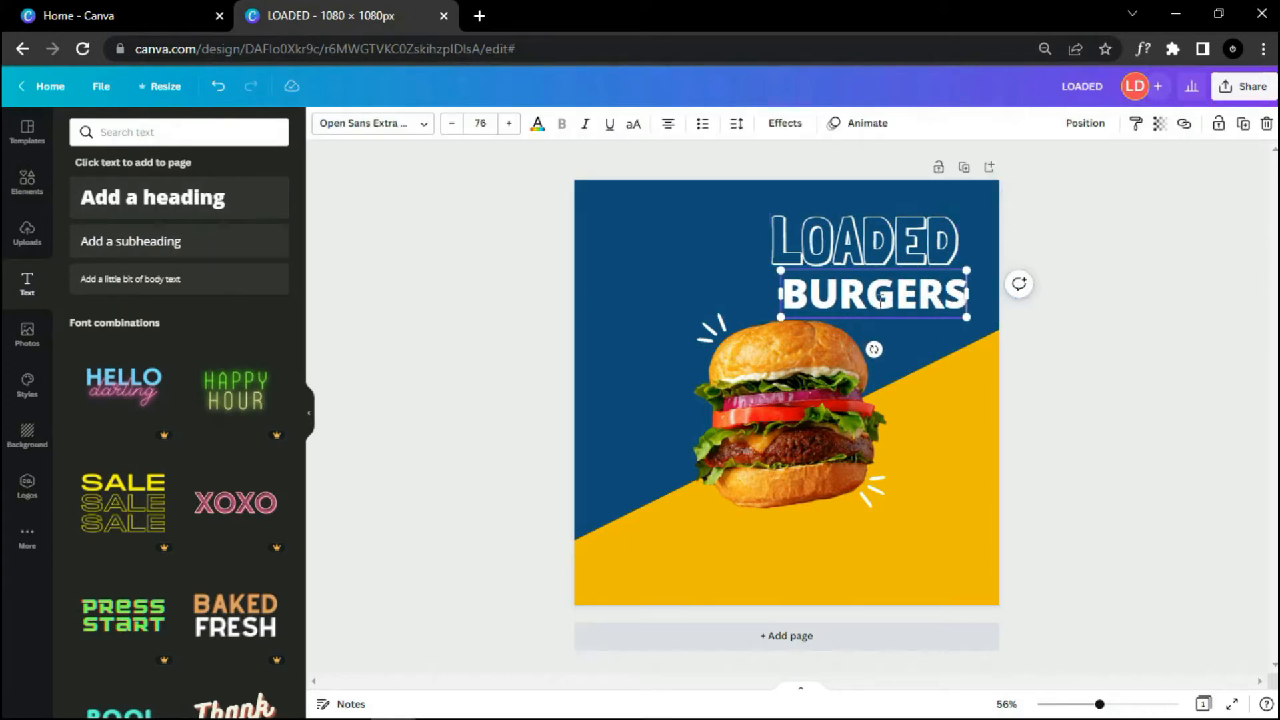
{"action": "left_click", "coordinate": [397, 124]}
{"action": "left_click", "coordinate": [271, 132]}
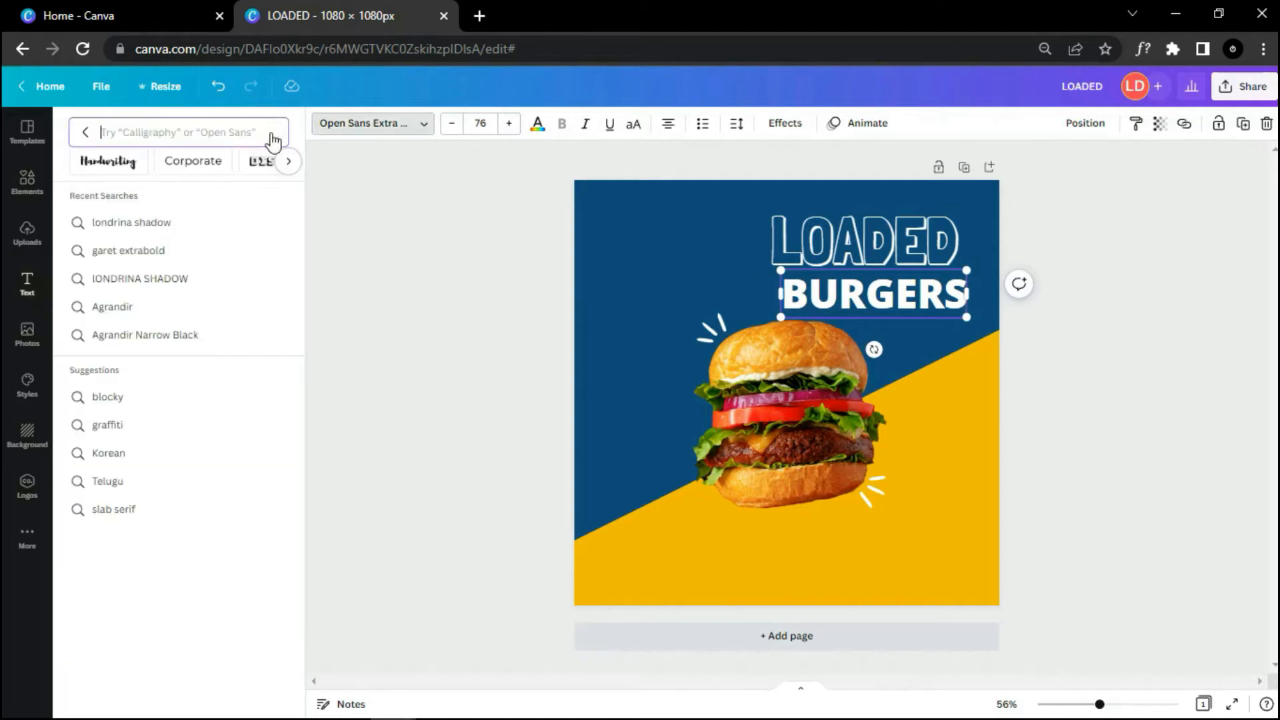
{"action": "type", "text": "Garet"}
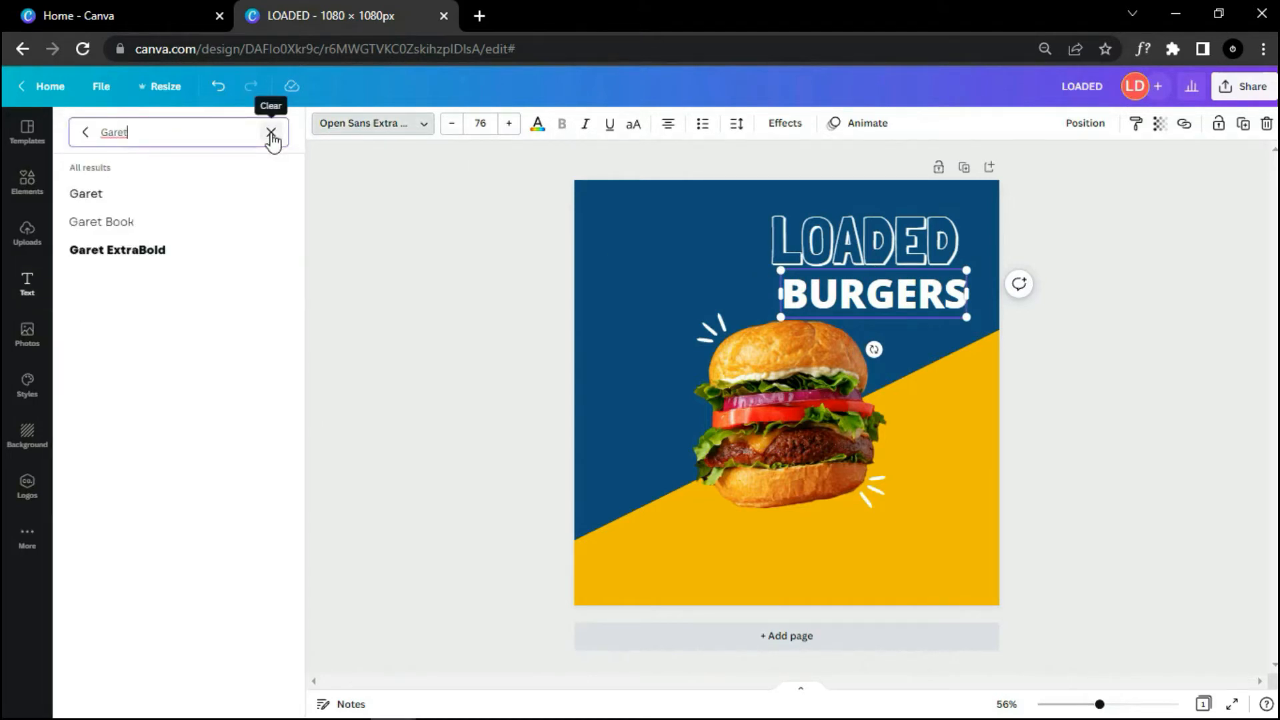
{"action": "type", "text": " Extrabold"}
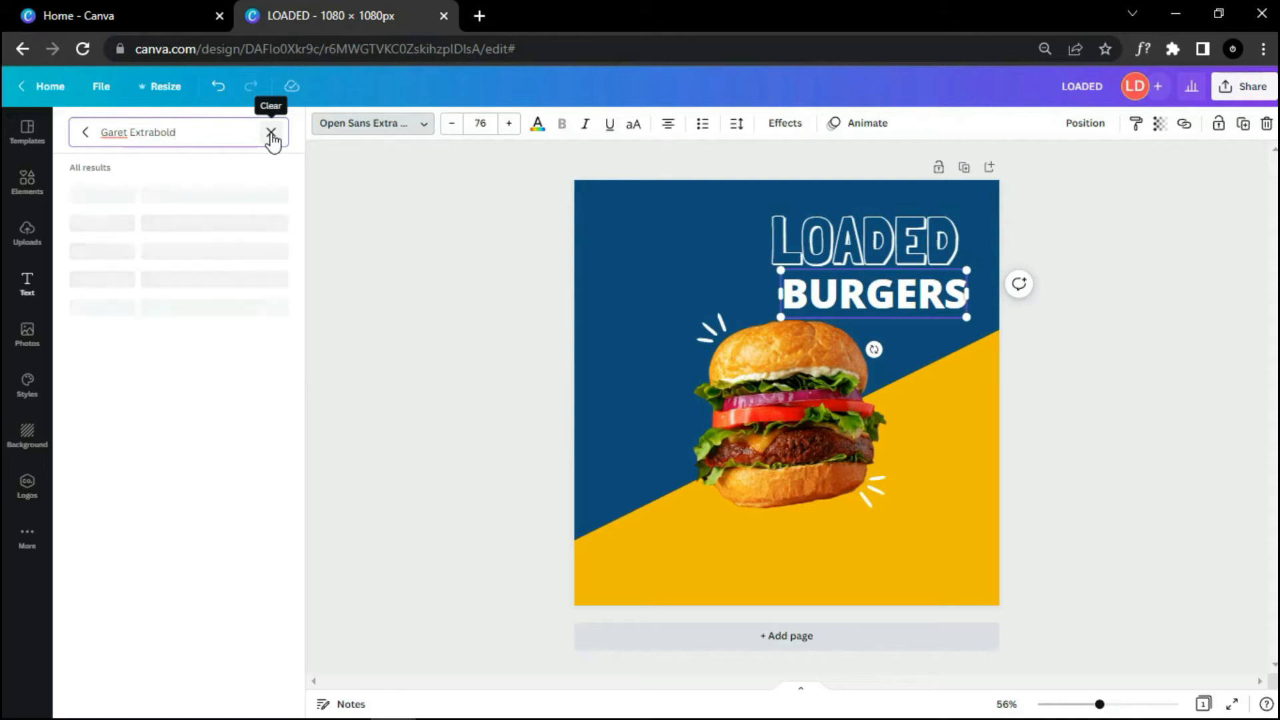
{"action": "left_click", "coordinate": [1054, 344]}
{"action": "left_click", "coordinate": [953, 293]}
Step: Resize and align LOADED and BURGERS so they stack neatly at the upper right
{"action": "left_click", "coordinate": [933, 250]}
{"action": "left_click_drag", "start_coordinate": [958, 279], "coordinate": [936, 259]}
{"action": "left_click_drag", "start_coordinate": [893, 240], "coordinate": [910, 240]}
{"action": "left_click", "coordinate": [933, 293]}
{"action": "left_click_drag", "start_coordinate": [973, 318], "coordinate": [983, 321]}
{"action": "mouse_move", "coordinate": [864, 293]}
{"action": "left_mouse_down"}
{"action": "mouse_move", "coordinate": [889, 294]}
{"action": "mouse_move", "coordinate": [869, 287]}
{"action": "left_mouse_up"}
{"action": "left_click", "coordinate": [933, 247]}
{"action": "left_click_drag", "start_coordinate": [951, 238], "coordinate": [954, 264]}
{"action": "left_click_drag", "start_coordinate": [954, 202], "coordinate": [978, 189]}
{"action": "left_click", "coordinate": [947, 294]}
{"action": "left_click_drag", "start_coordinate": [991, 310], "coordinate": [968, 305]}
{"action": "left_click", "coordinate": [1045, 320]}
Step: Group the LOADED and BURGERS headings together
{"action": "left_click", "coordinate": [866, 231]}
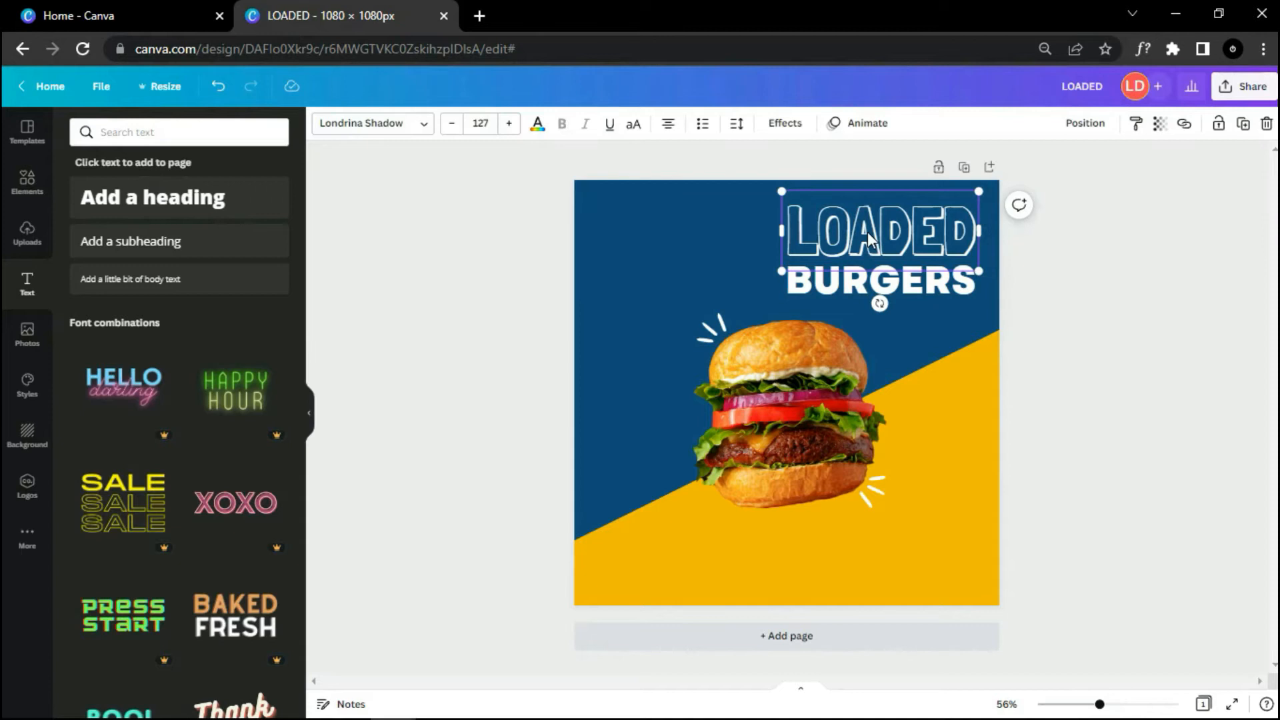
{"action": "left_click", "coordinate": [873, 284], "text": "shift"}
{"action": "left_click", "coordinate": [1055, 127]}
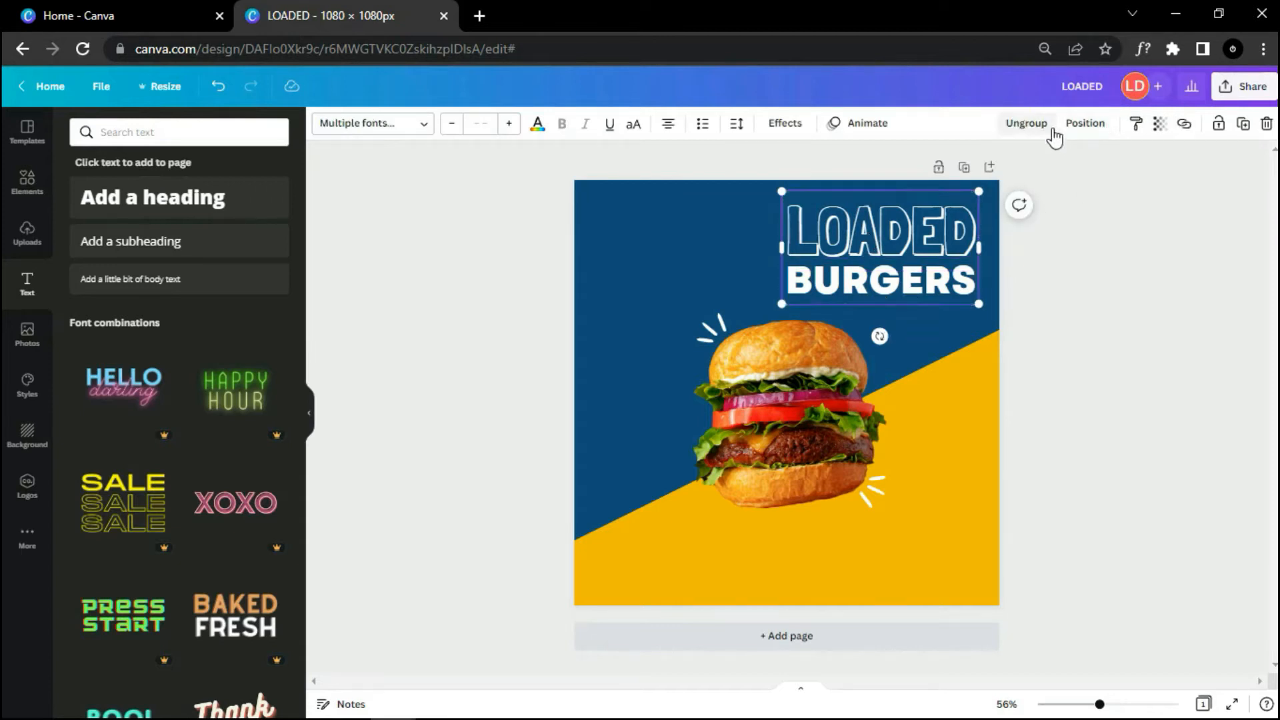
{"action": "left_click", "coordinate": [1067, 343]}
Step: Group the burger photo with its white scribble accents
{"action": "scroll", "coordinate": [1058, 345], "scroll_direction": "down", "scroll_amount": 3, "text": "ctrl"}
{"action": "left_click", "coordinate": [786, 375]}
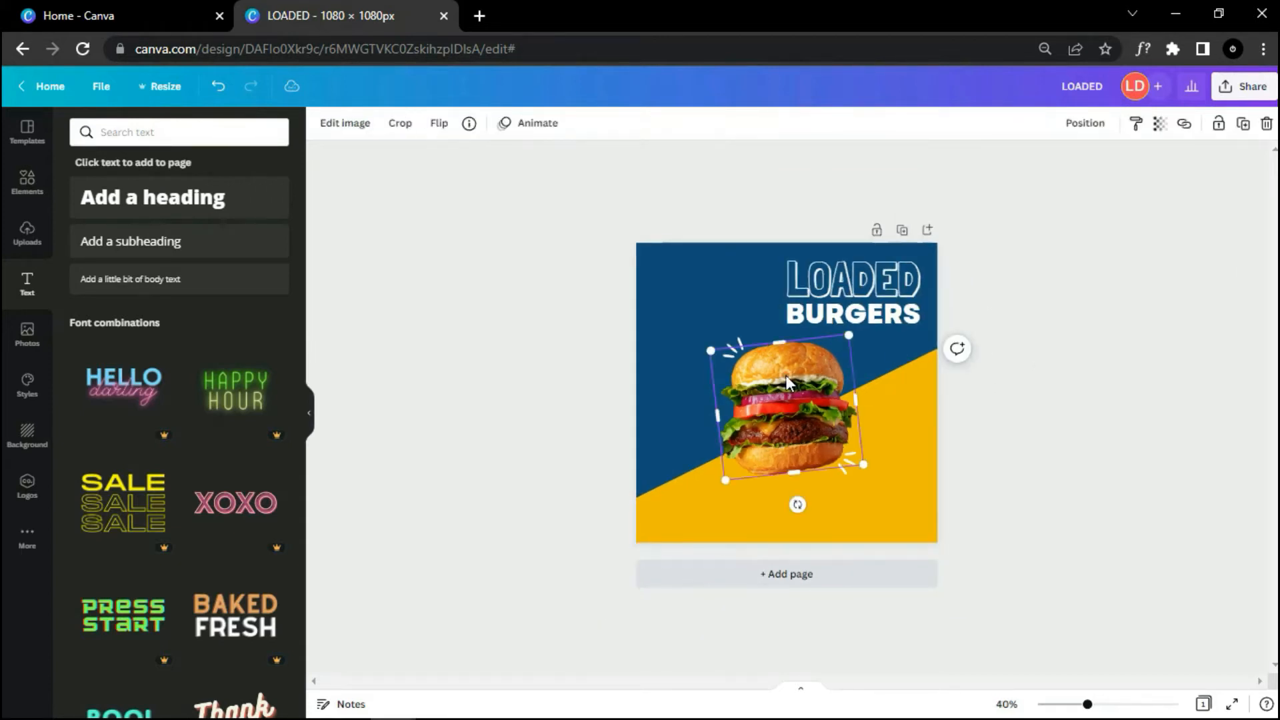
{"action": "left_click", "coordinate": [730, 341], "text": "shift"}
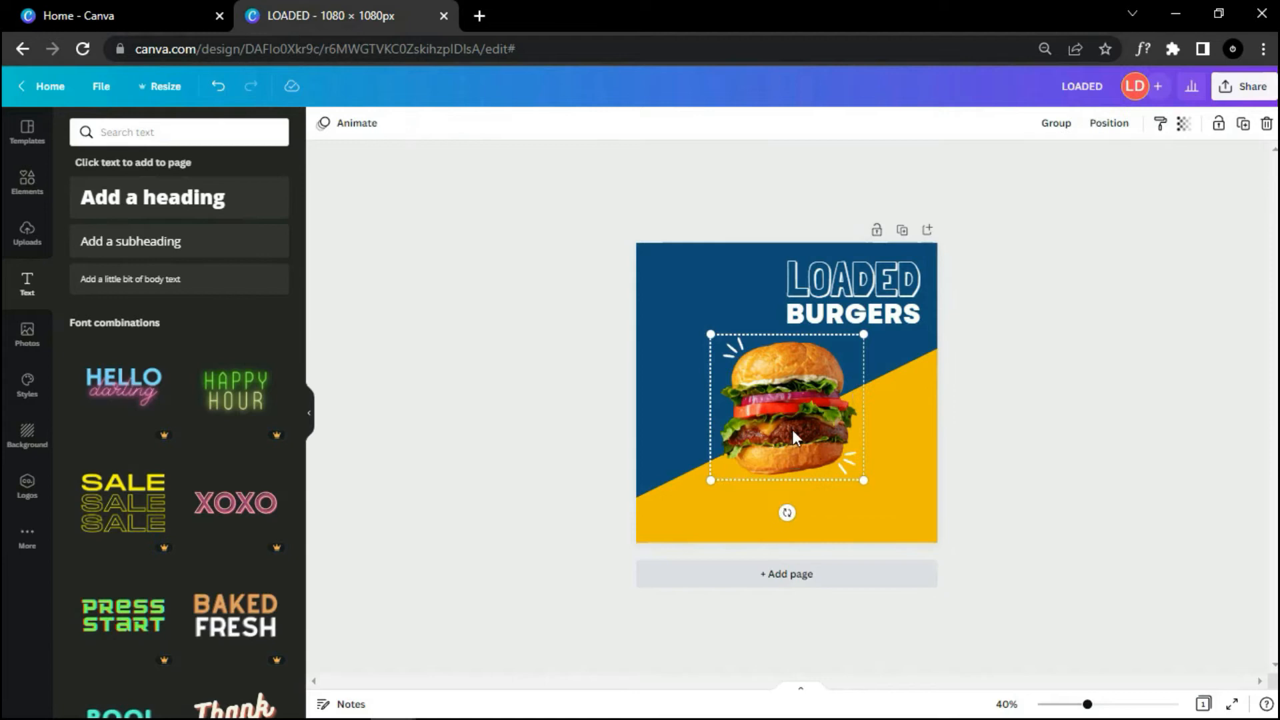
{"action": "left_click", "coordinate": [1056, 132]}
{"action": "left_click", "coordinate": [858, 290]}
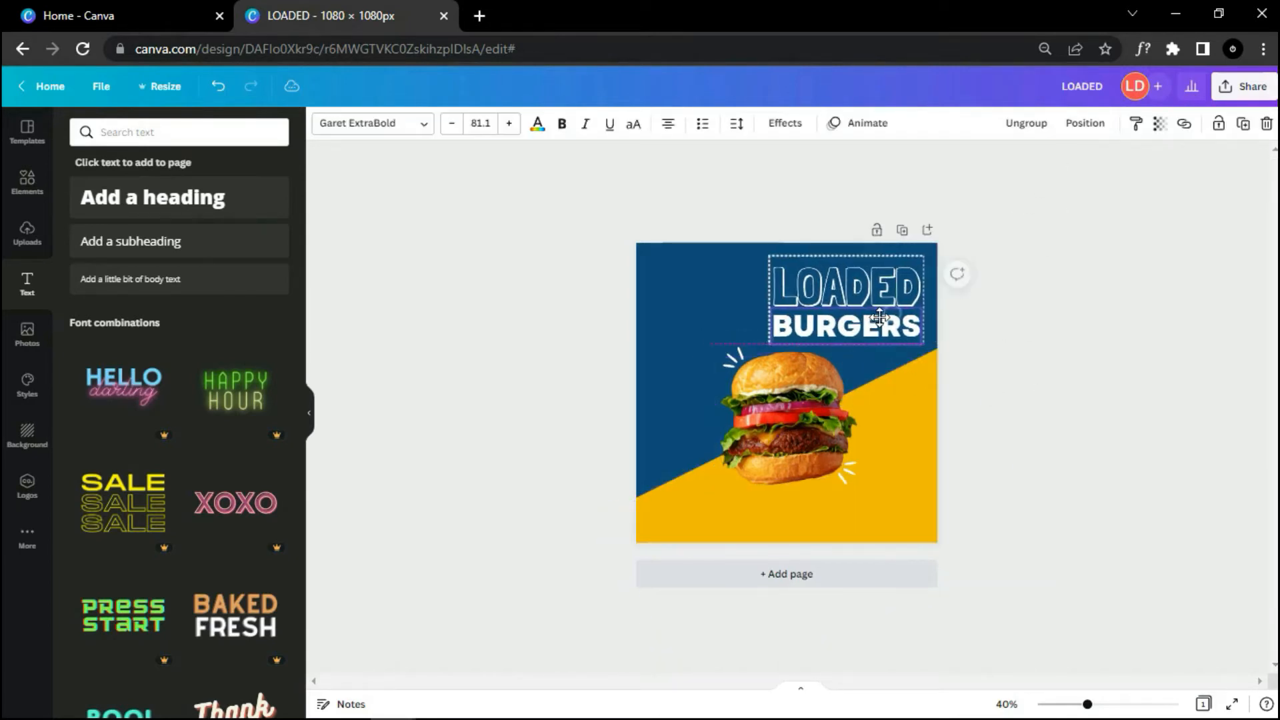
{"action": "left_click", "coordinate": [1012, 482]}
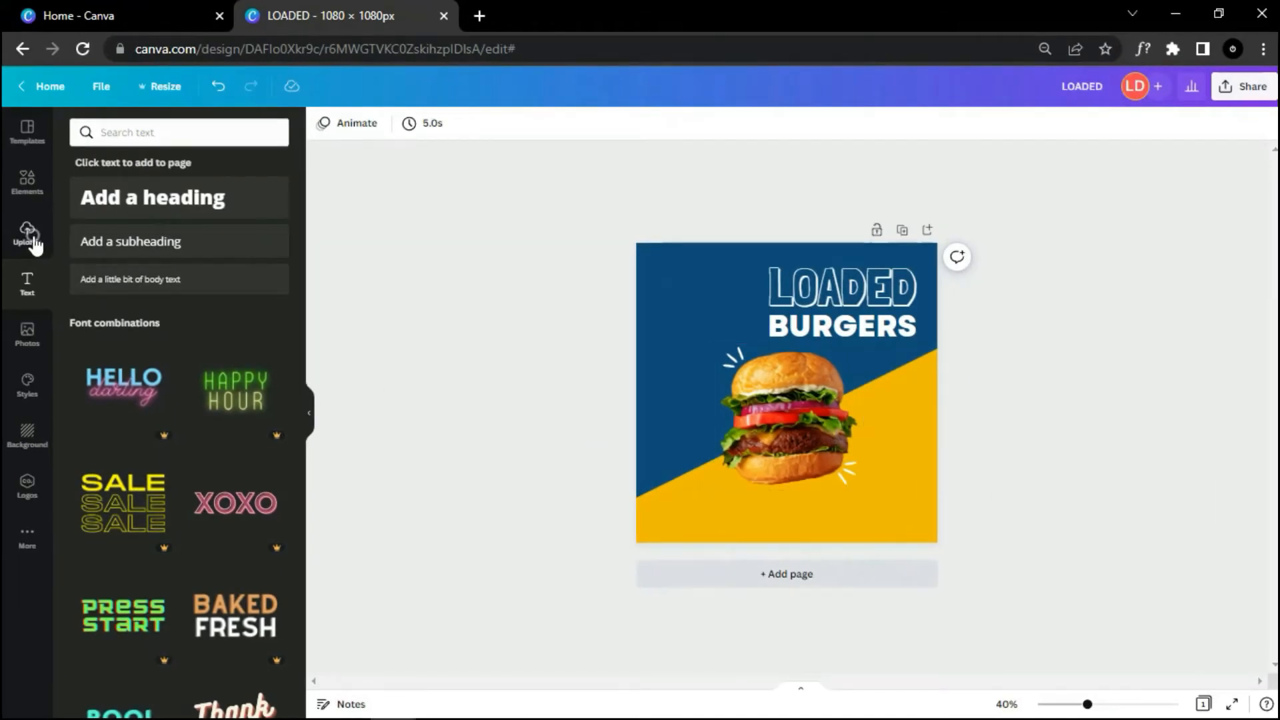
Step: Add the uploaded Burger County logo and remove its dark background with BG Remover
{"action": "left_click", "coordinate": [33, 243]}
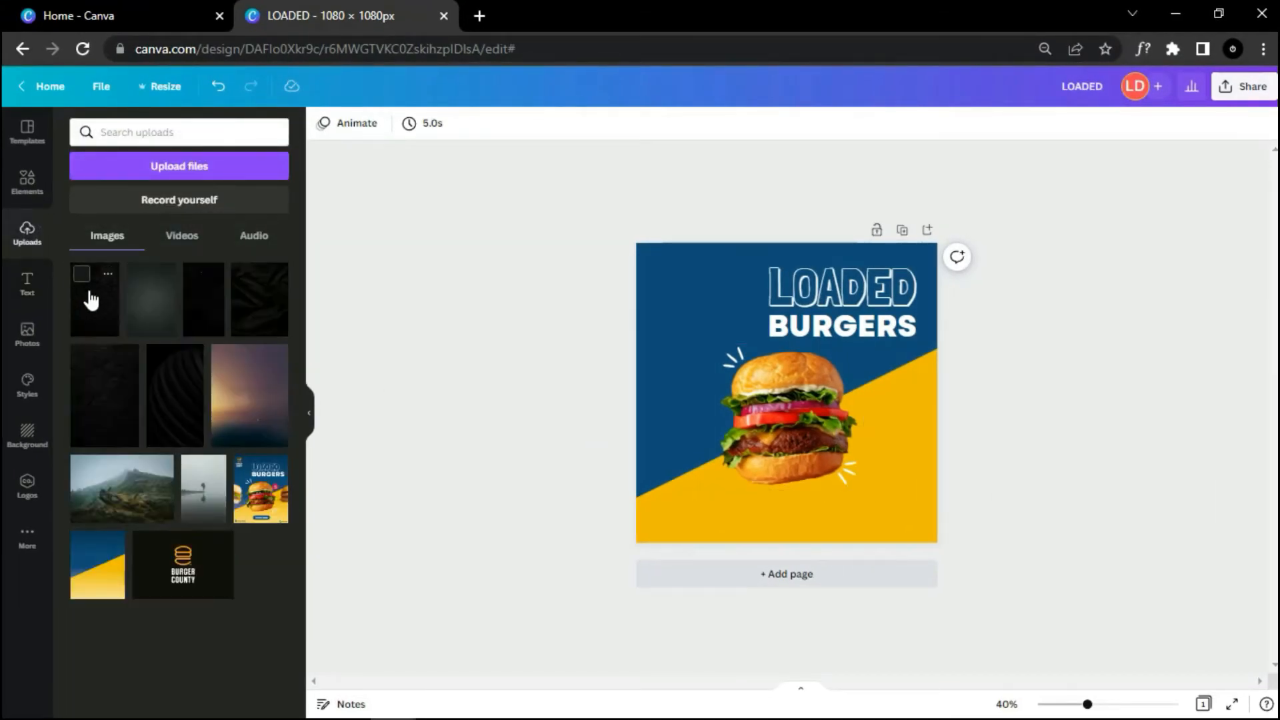
{"action": "left_click_drag", "start_coordinate": [656, 365], "coordinate": [707, 353]}
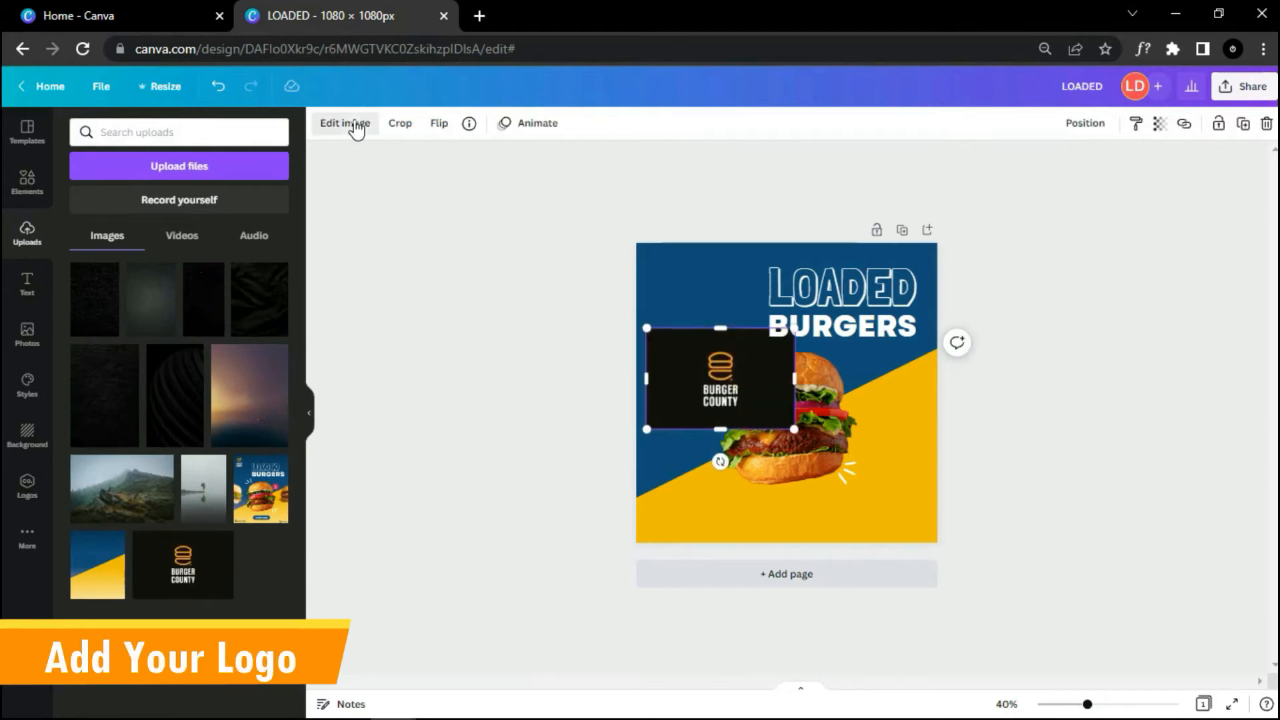
{"action": "left_click", "coordinate": [356, 125]}
{"action": "left_click", "coordinate": [179, 245]}
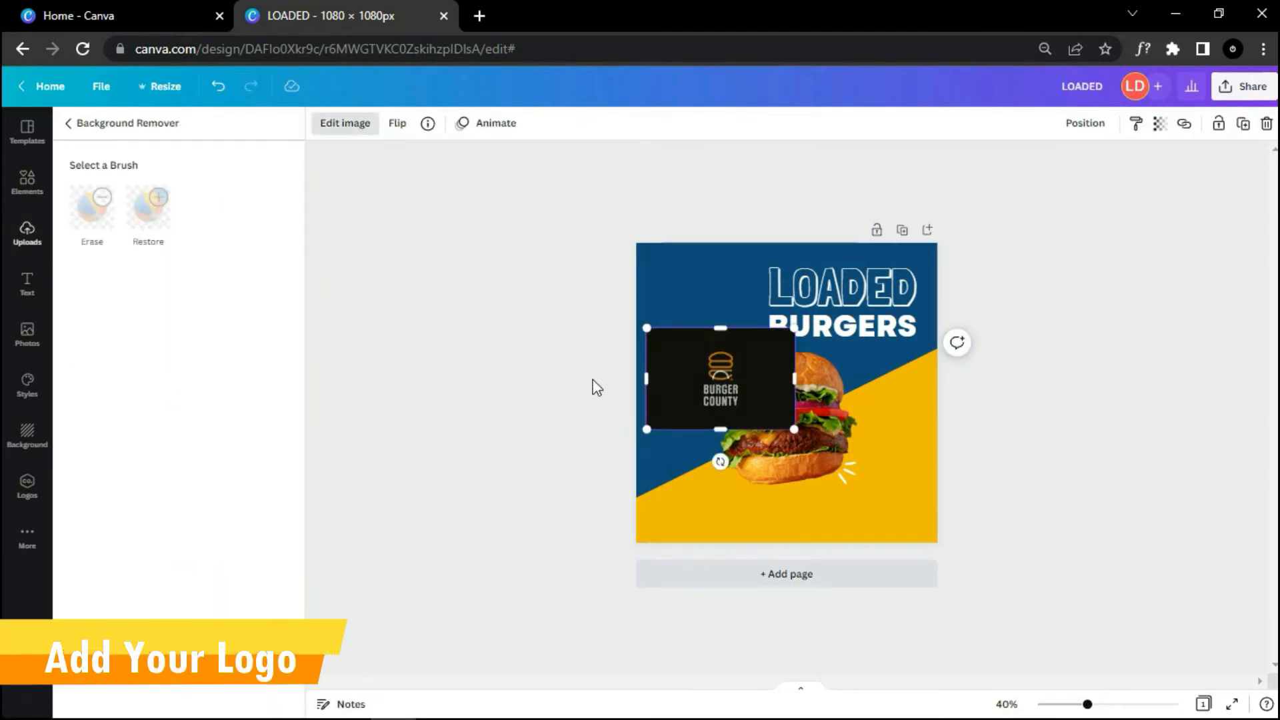
Step: Move the logo to the top-left corner and enlarge it
{"action": "left_click_drag", "start_coordinate": [728, 390], "coordinate": [668, 291]}
{"action": "left_click_drag", "start_coordinate": [738, 330], "coordinate": [753, 348]}
{"action": "left_click_drag", "start_coordinate": [697, 323], "coordinate": [702, 322]}
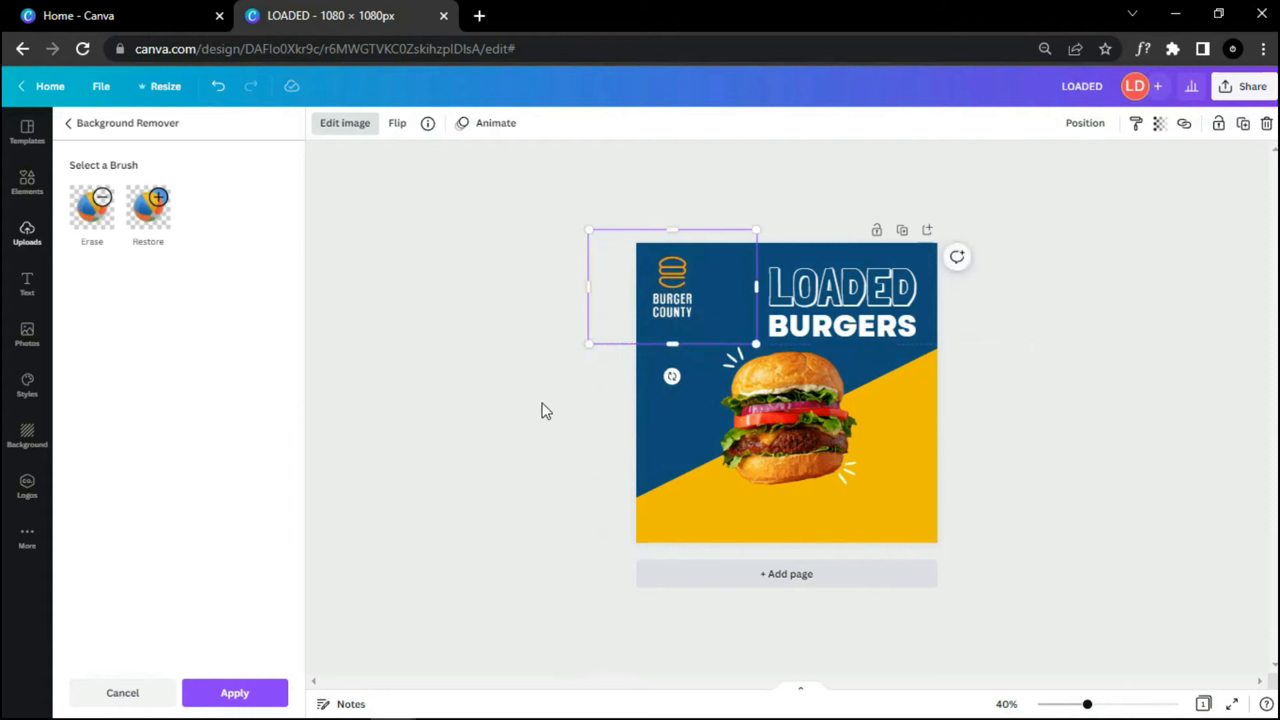
{"action": "left_click", "coordinate": [541, 403]}
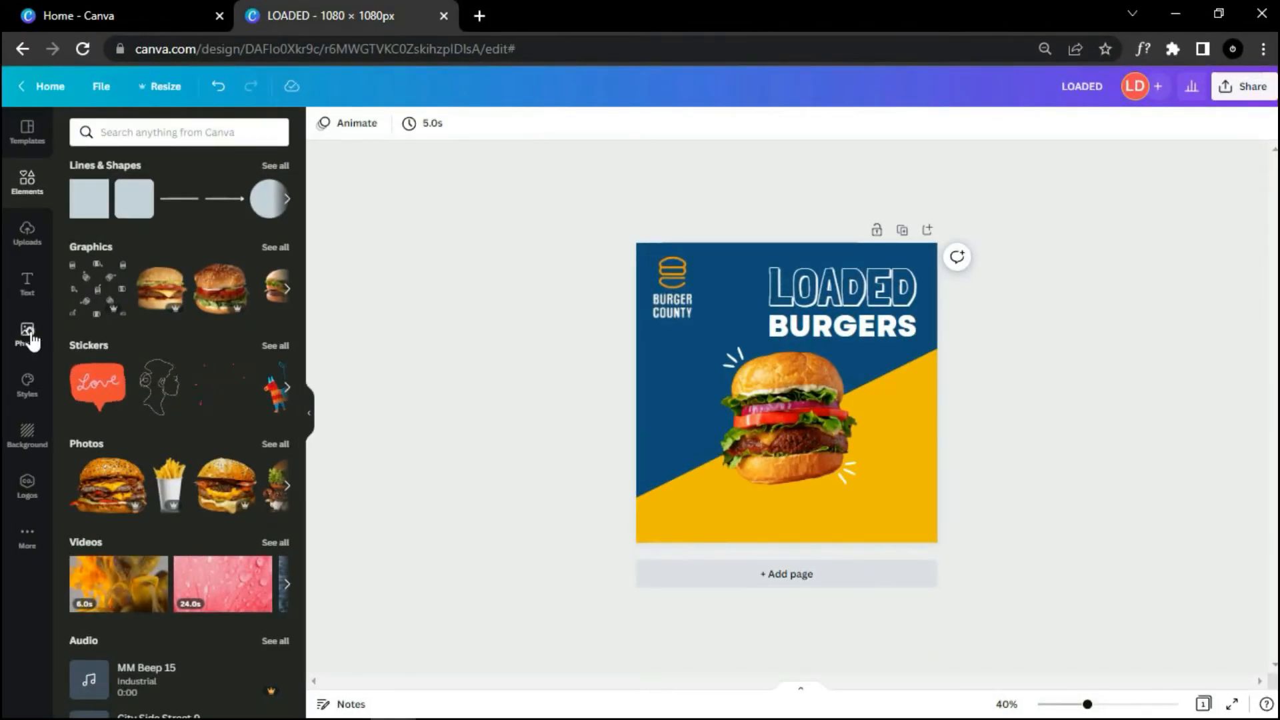
Step: Add a chicken-bacon burger photo from a 'burger' search, shrink it, and tilt it ~15° over the left edge
{"action": "left_click", "coordinate": [28, 333]}
{"action": "type", "text": "burger"}
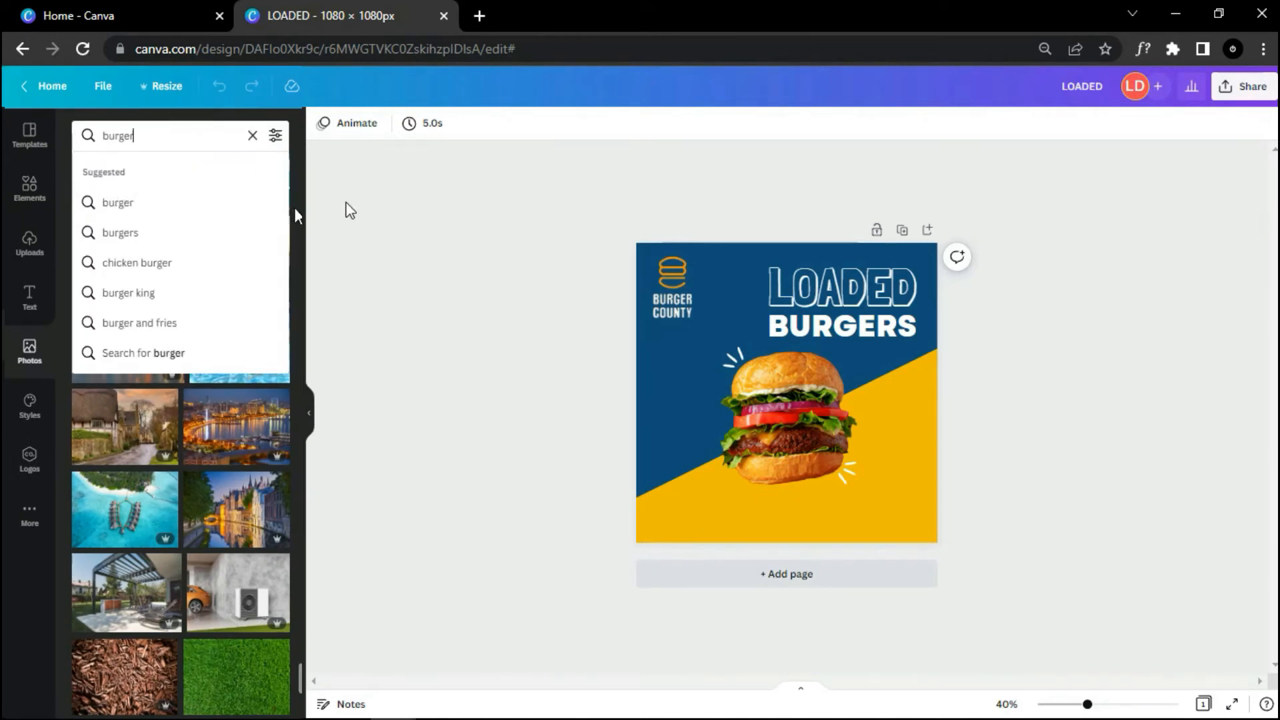
{"action": "key", "text": "Return"}
{"action": "scroll", "coordinate": [200, 333], "scroll_direction": "down", "scroll_amount": 3}
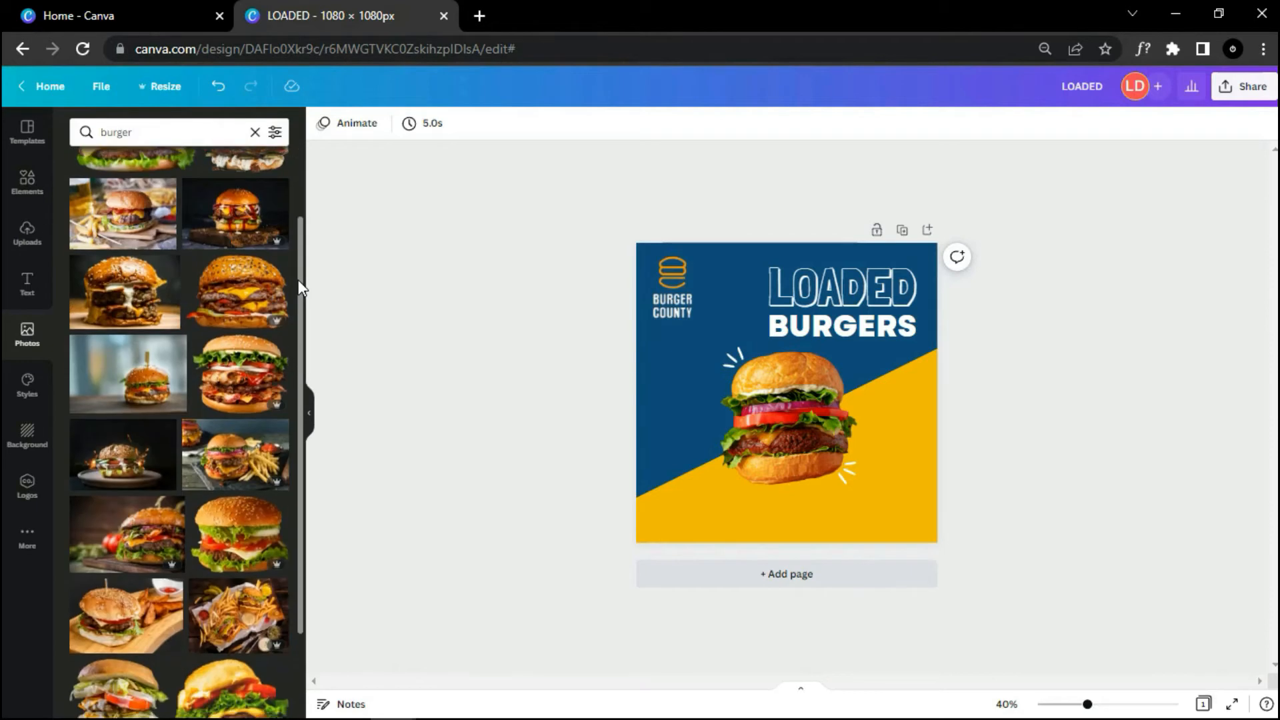
{"action": "left_click", "coordinate": [240, 286]}
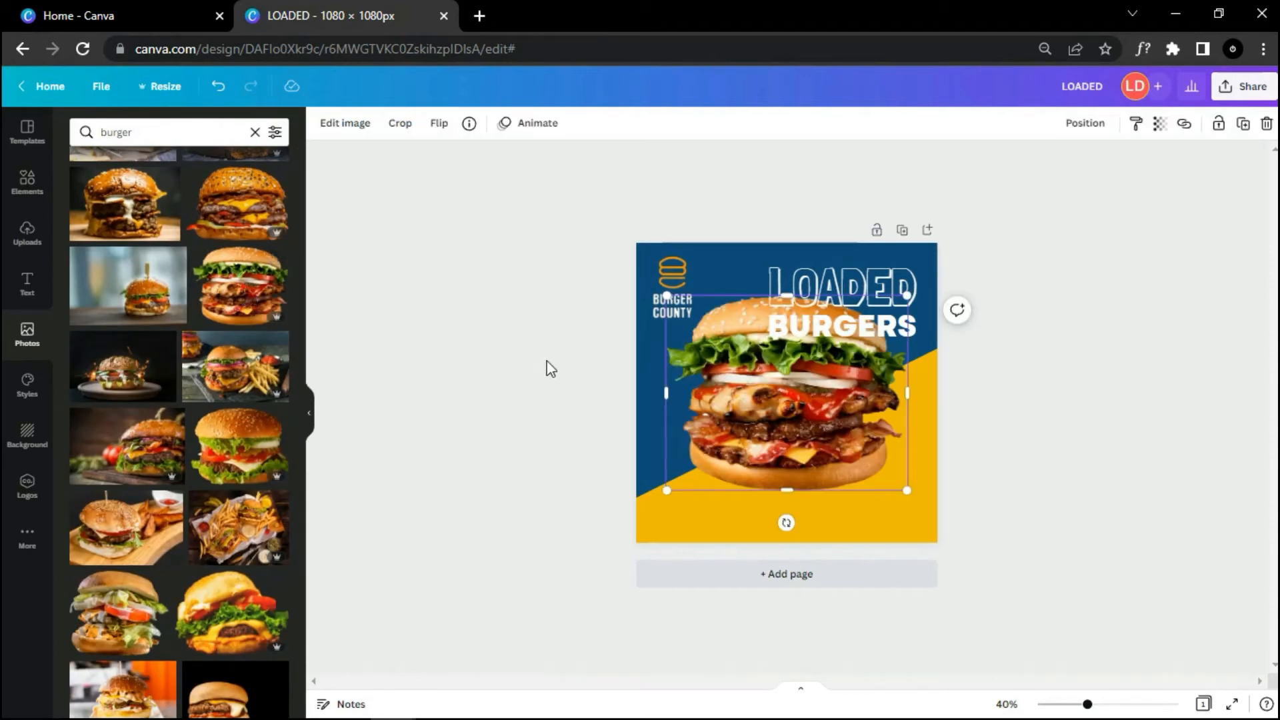
{"action": "left_click_drag", "start_coordinate": [904, 485], "coordinate": [782, 389]}
{"action": "left_click_drag", "start_coordinate": [726, 356], "coordinate": [654, 414]}
{"action": "left_click_drag", "start_coordinate": [648, 475], "coordinate": [630, 488]}
{"action": "left_click_drag", "start_coordinate": [652, 411], "coordinate": [657, 411]}
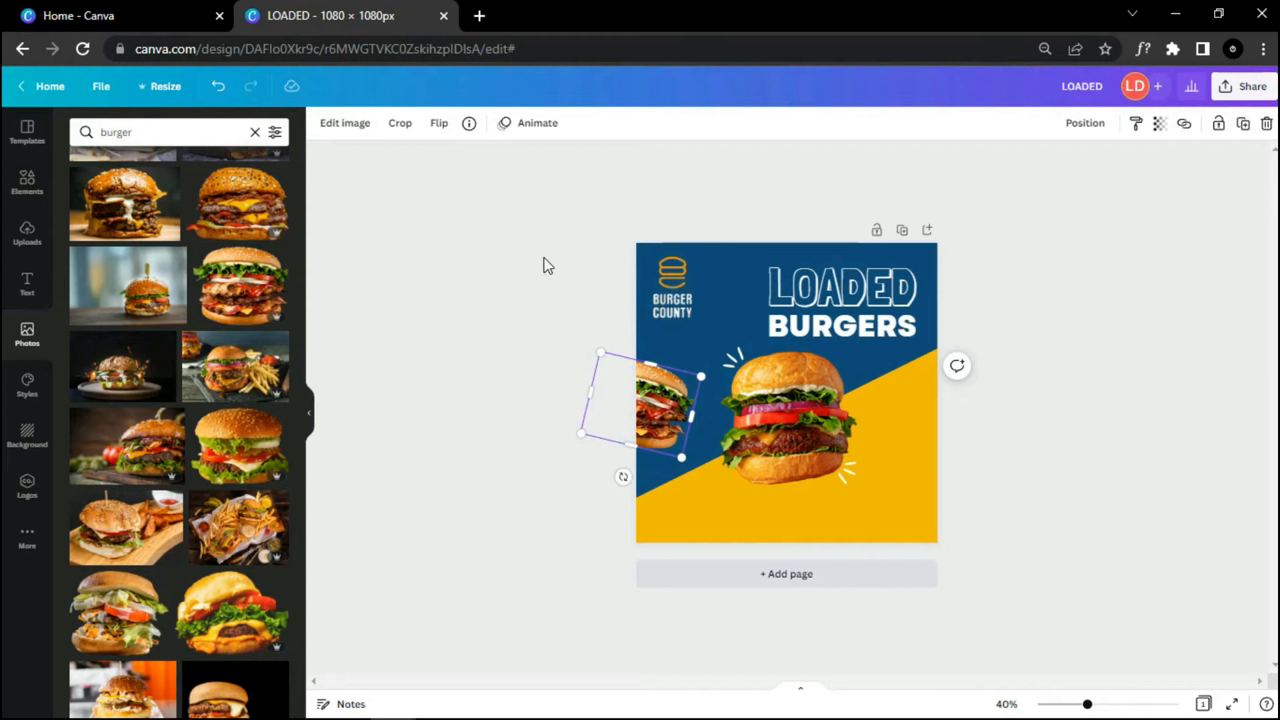
Step: Blur the left burger photo to 21
{"action": "left_click", "coordinate": [345, 124]}
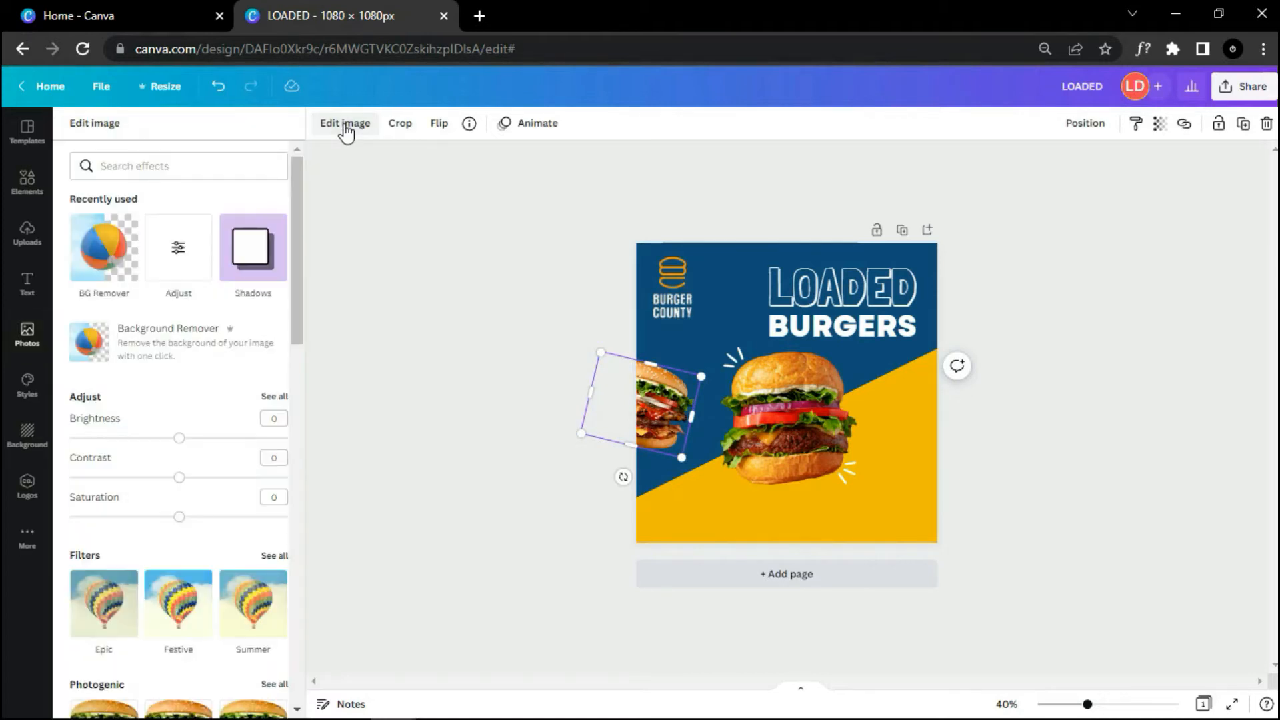
{"action": "left_click", "coordinate": [275, 398]}
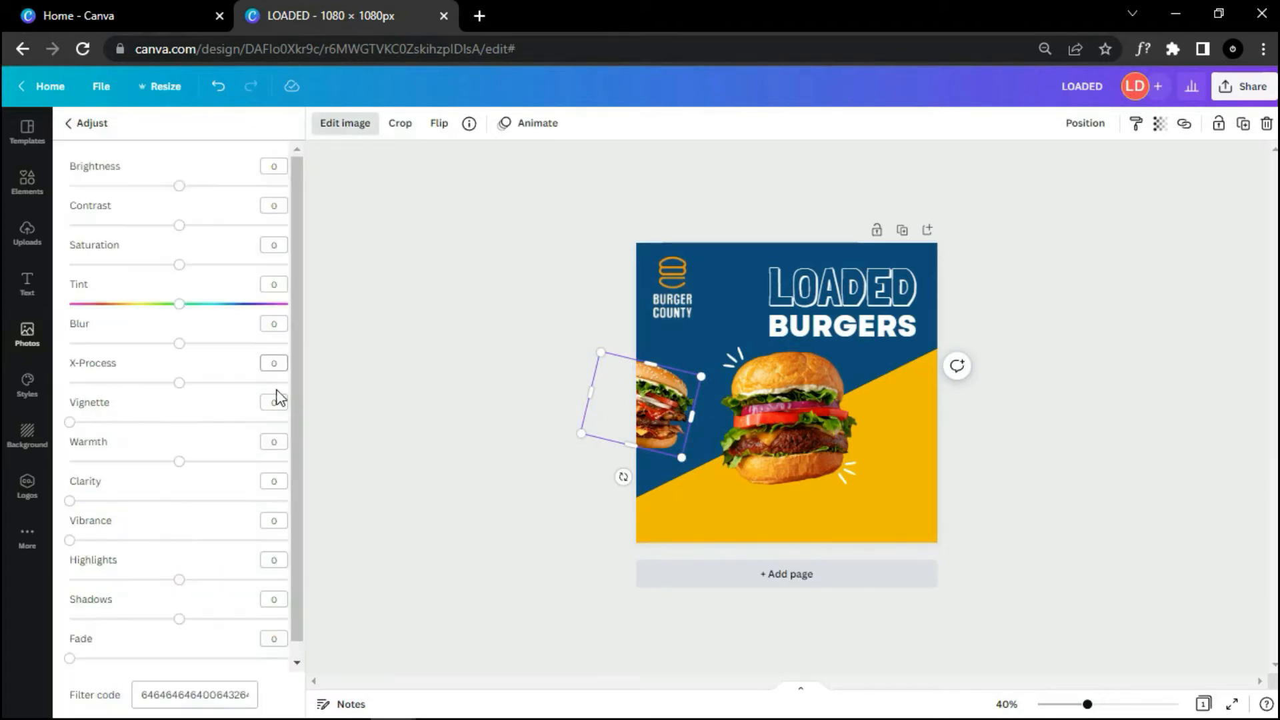
{"action": "left_click_drag", "start_coordinate": [179, 345], "coordinate": [202, 344]}
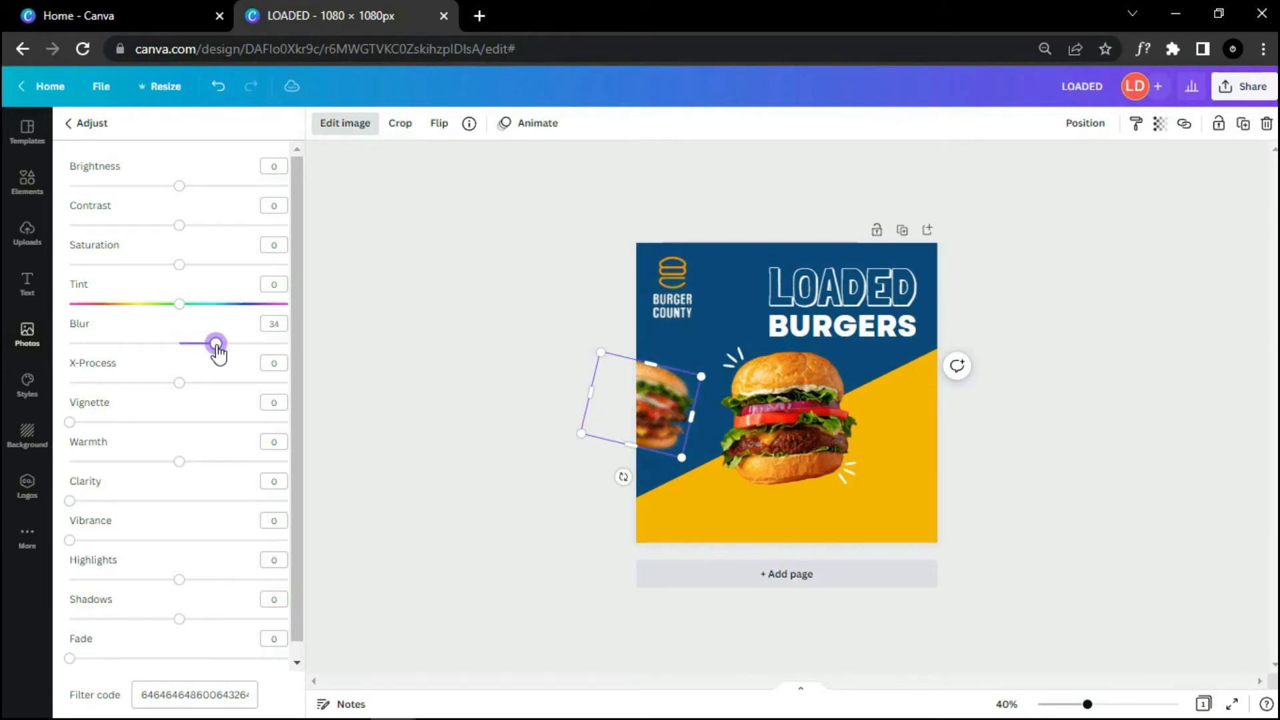
{"action": "left_click", "coordinate": [491, 372]}
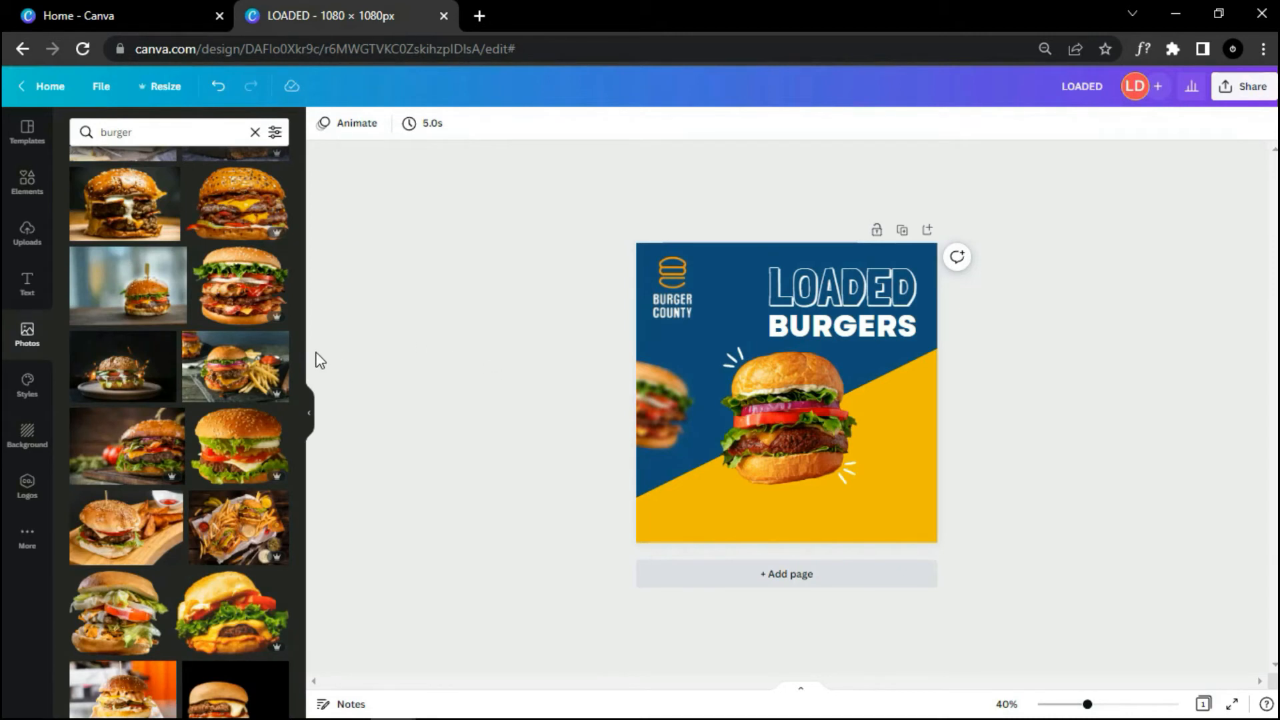
Step: Add a double-cheeseburger photo, shrink it, and tilt it ~18° counter-clockwise past the right edge
{"action": "scroll", "coordinate": [296, 366], "scroll_direction": "up", "scroll_amount": 3}
{"action": "left_click", "coordinate": [253, 400]}
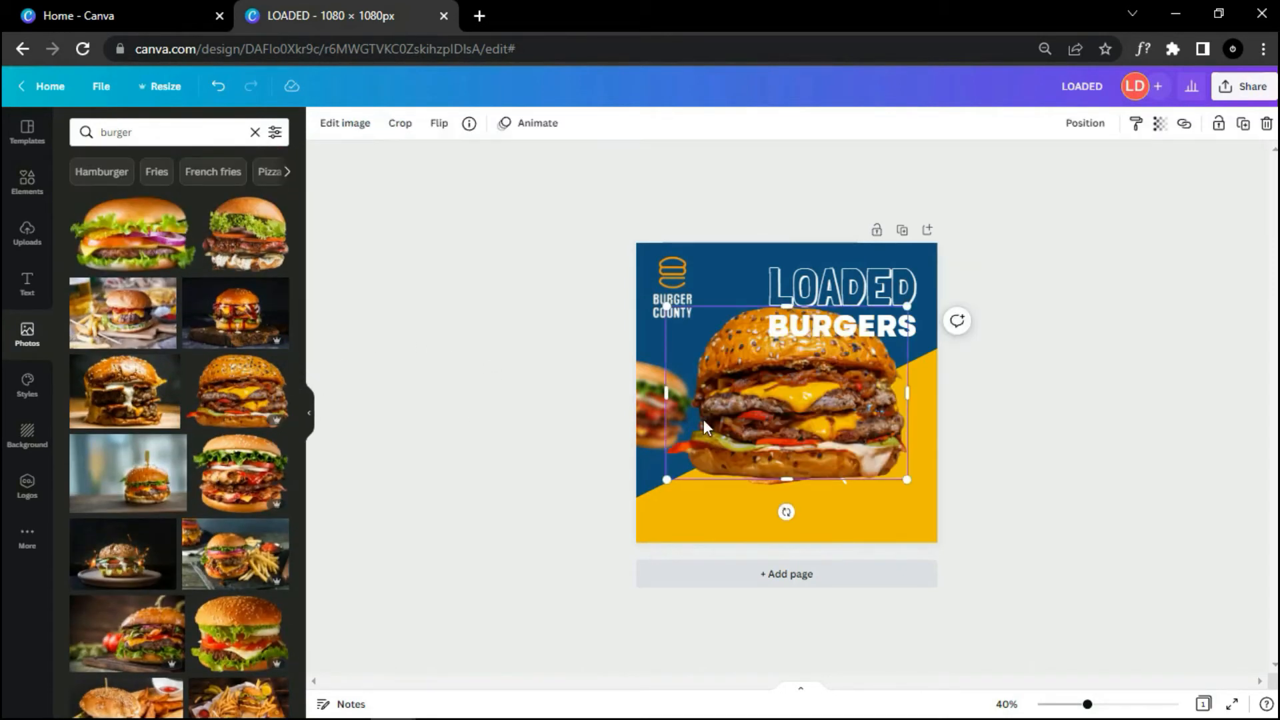
{"action": "left_click_drag", "start_coordinate": [666, 306], "coordinate": [790, 395]}
{"action": "left_click_drag", "start_coordinate": [868, 452], "coordinate": [985, 438]}
{"action": "left_click_drag", "start_coordinate": [913, 407], "coordinate": [918, 416]}
{"action": "left_click_drag", "start_coordinate": [940, 493], "coordinate": [968, 470]}
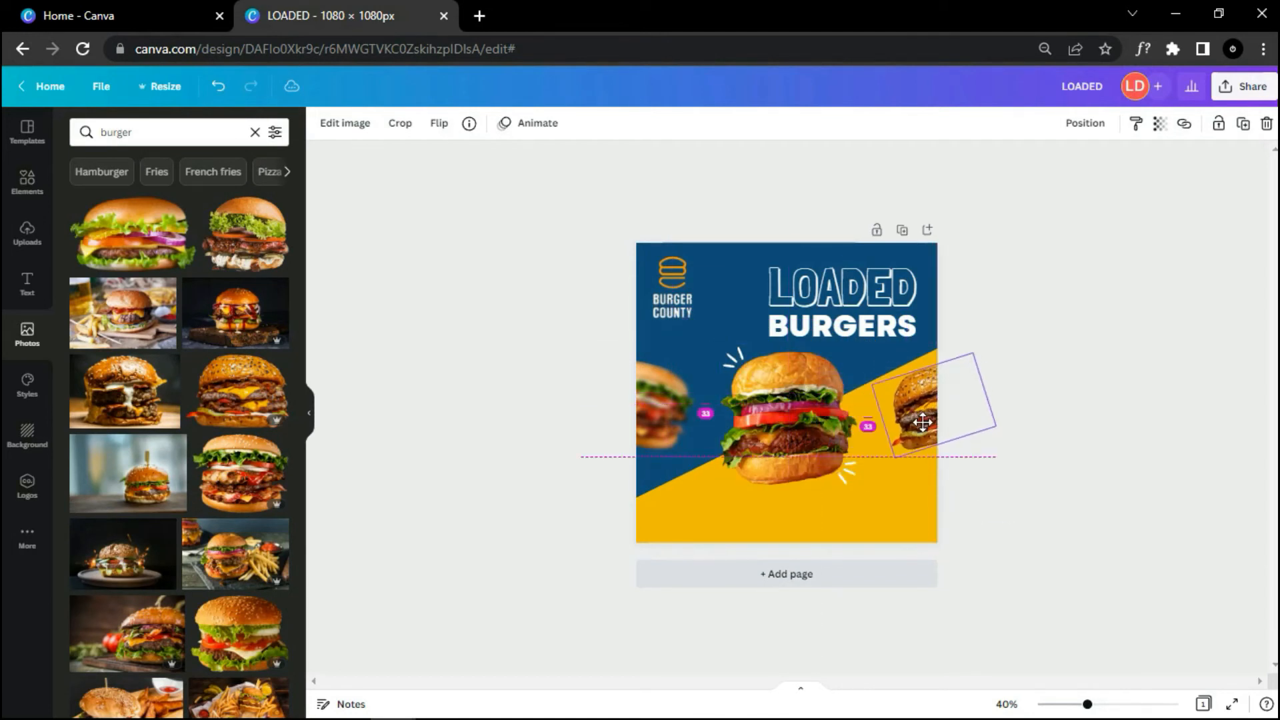
{"action": "left_click_drag", "start_coordinate": [929, 416], "coordinate": [918, 411]}
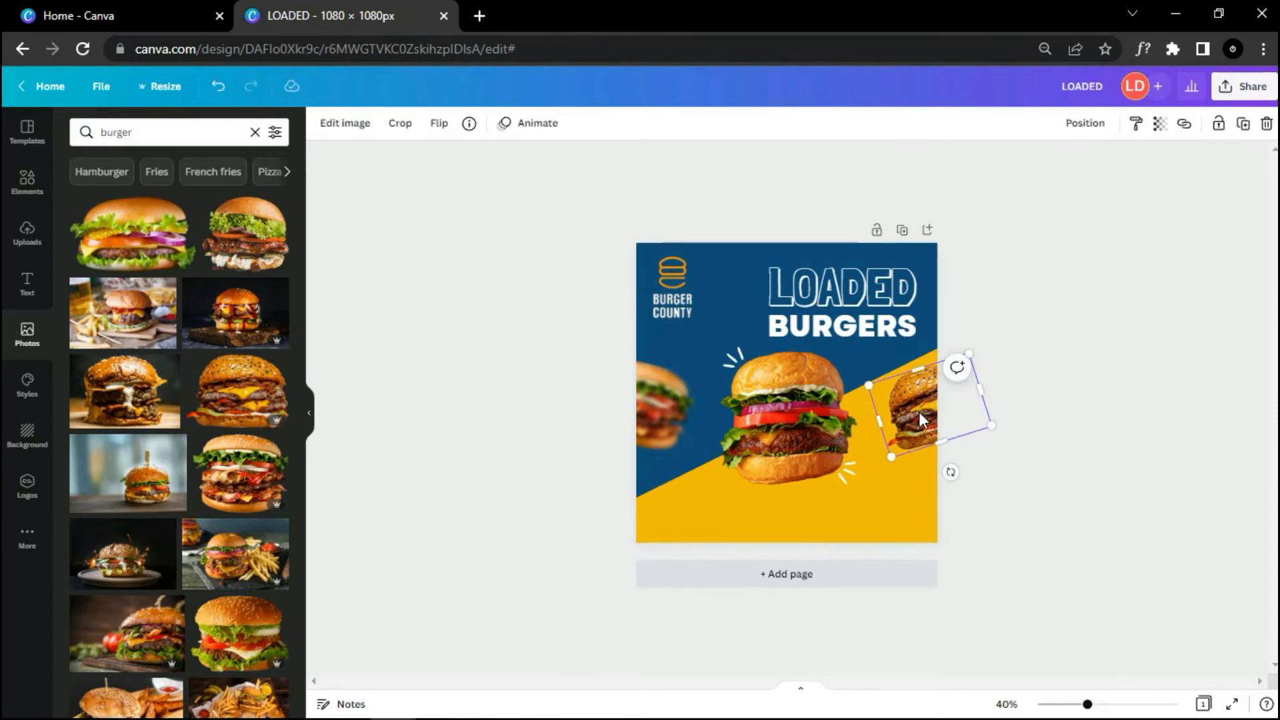
Step: Blur the right burger photo to 18 and nudge it slightly right
{"action": "left_click", "coordinate": [345, 124]}
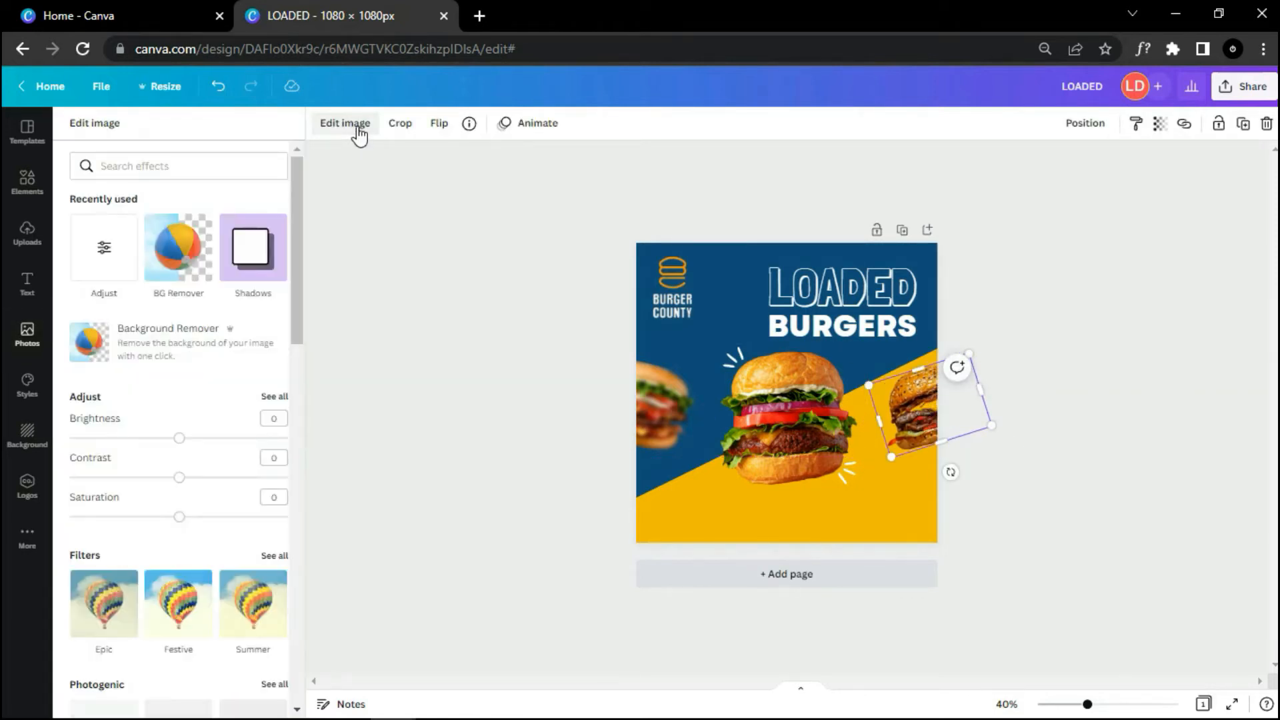
{"action": "left_click", "coordinate": [276, 398]}
{"action": "left_click_drag", "start_coordinate": [178, 343], "coordinate": [198, 344]}
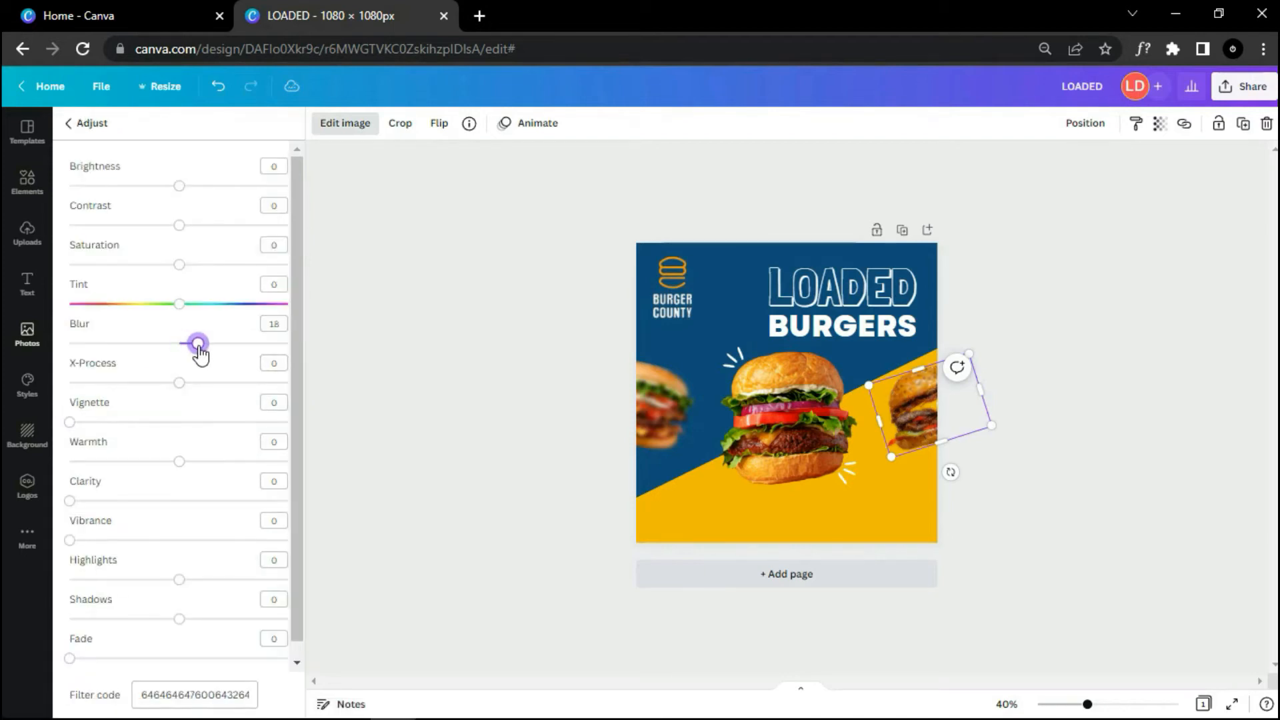
{"action": "left_click", "coordinate": [524, 386]}
{"action": "left_click_drag", "start_coordinate": [914, 414], "coordinate": [916, 412]}
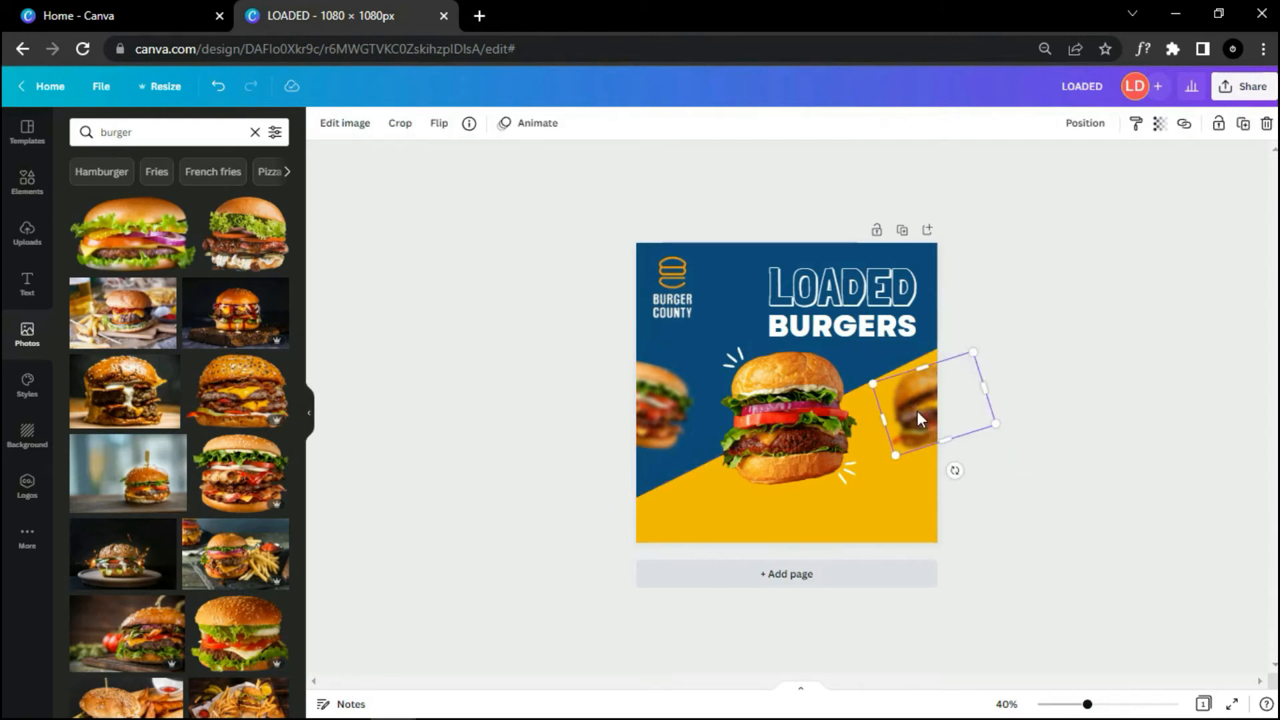
{"action": "left_click", "coordinate": [1054, 477]}
{"action": "scroll", "coordinate": [1080, 475], "scroll_direction": "up", "scroll_amount": 3}
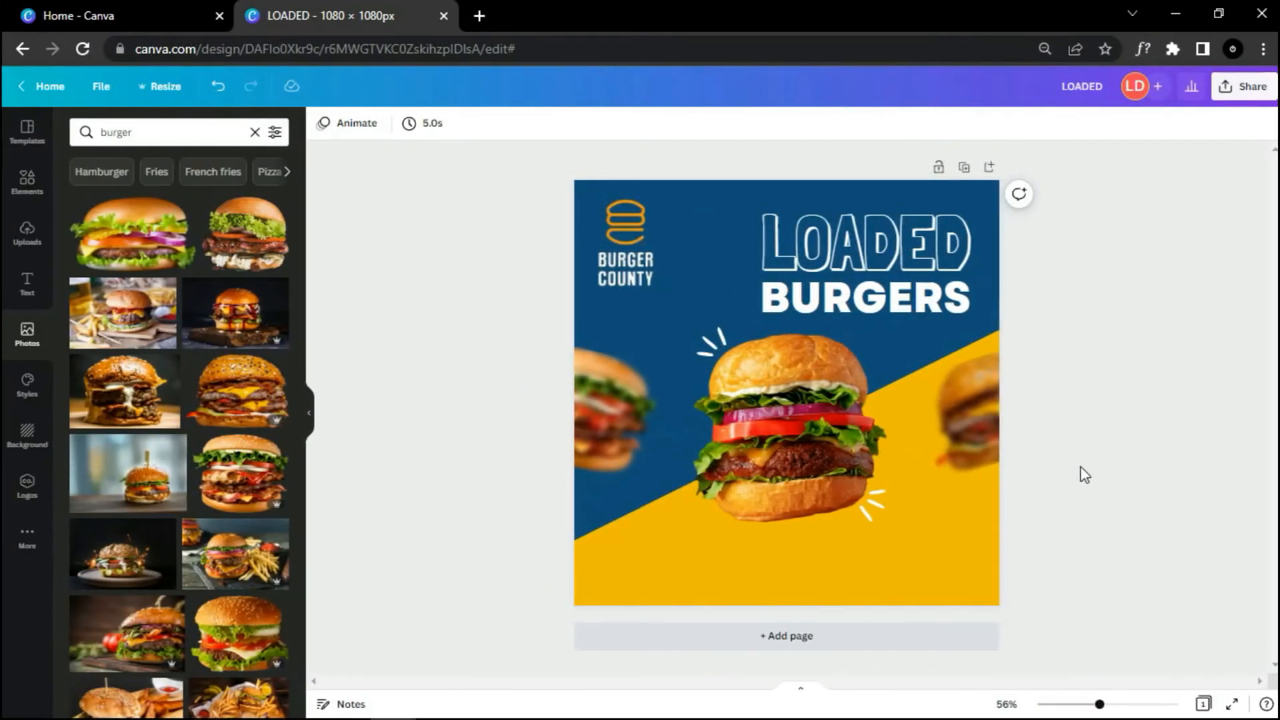
{"action": "scroll", "coordinate": [1082, 471], "scroll_direction": "down", "scroll_amount": 2}
Step: Place a circle beside the burger and fill it crimson #c40b44
{"action": "left_click", "coordinate": [33, 186]}
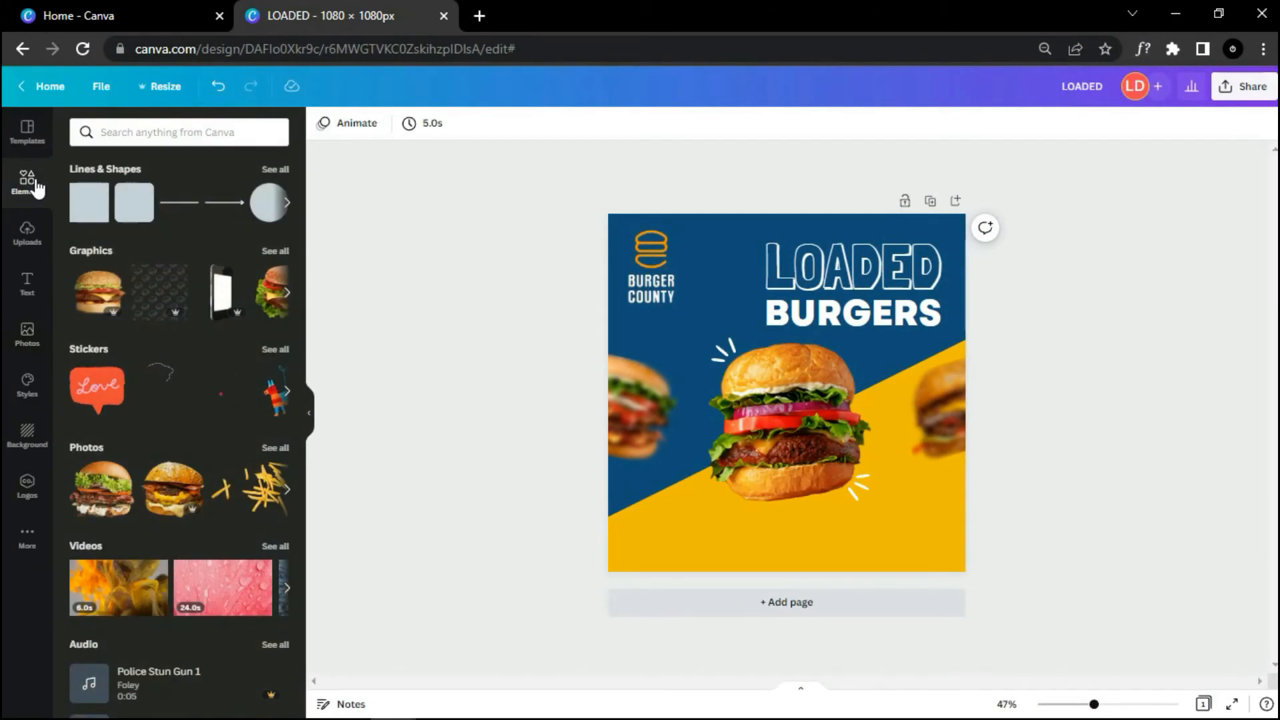
{"action": "left_click_drag", "start_coordinate": [267, 213], "coordinate": [896, 392]}
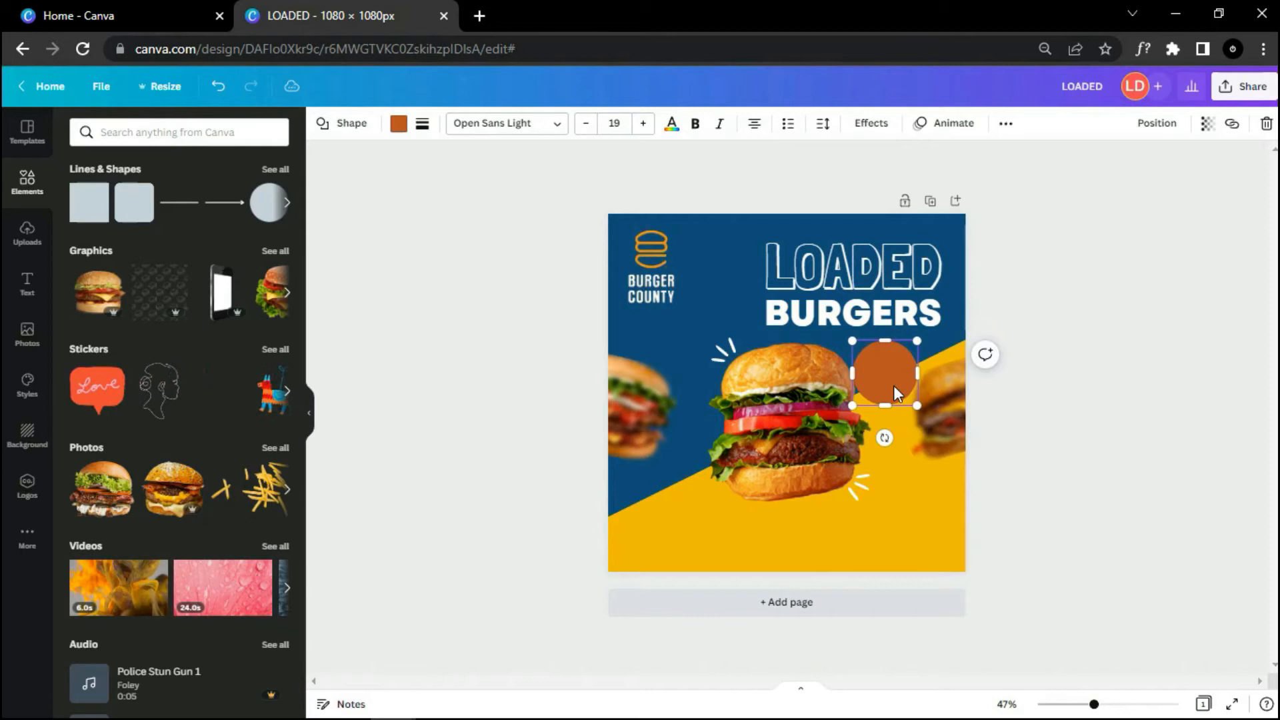
{"action": "left_click", "coordinate": [399, 124]}
{"action": "left_click", "coordinate": [222, 132]}
{"action": "type", "text": "c40b44"}
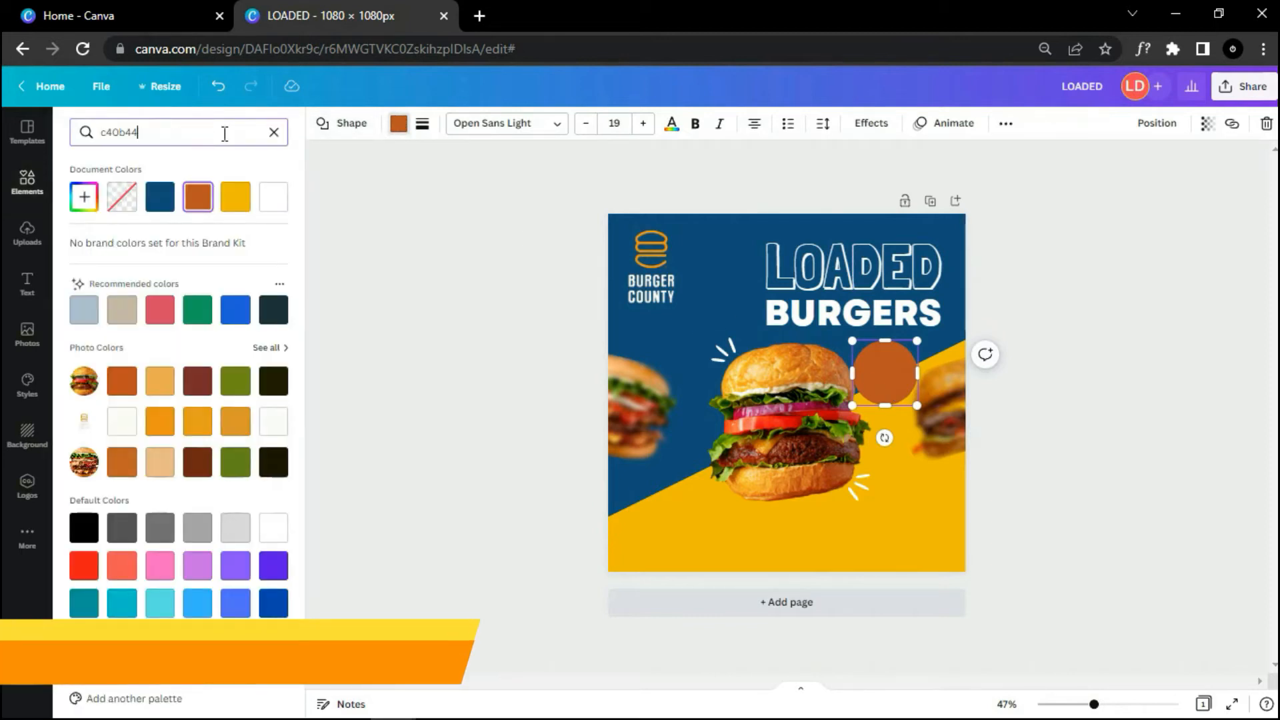
{"action": "left_click", "coordinate": [84, 196]}
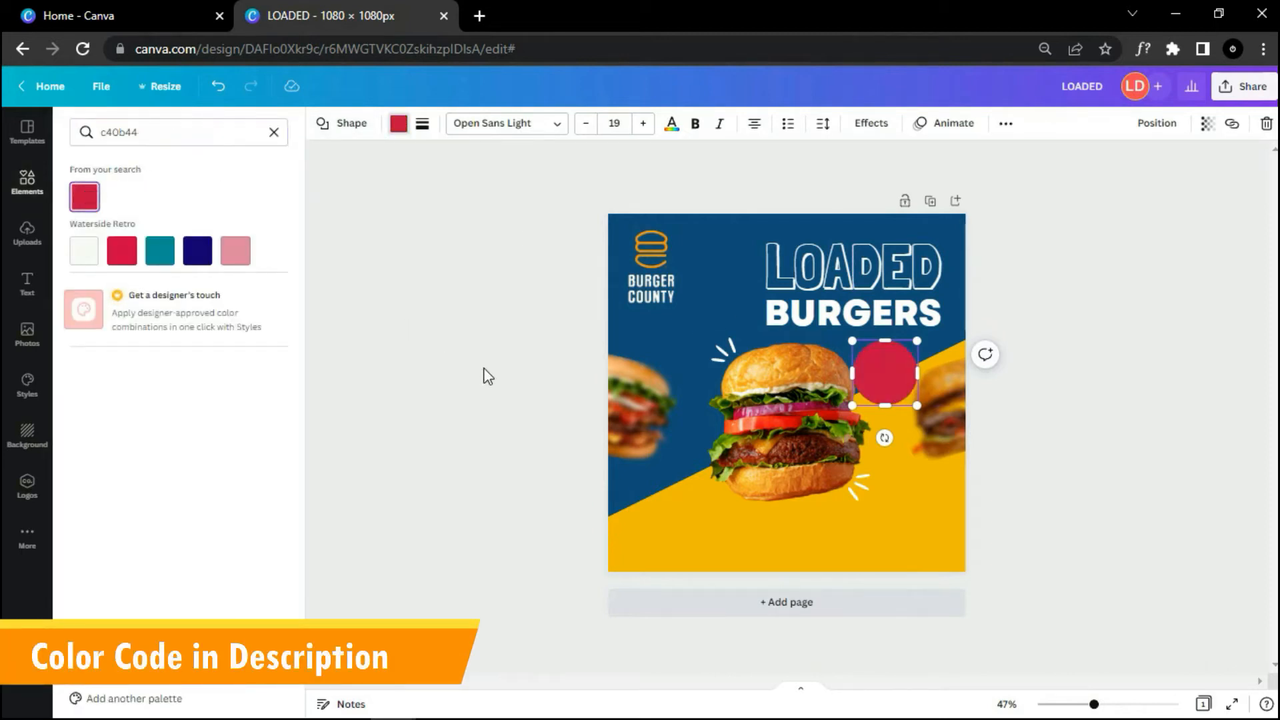
{"action": "left_click", "coordinate": [488, 376]}
Step: Shrink the red circle to a small badge above the burger's upper right
{"action": "left_click_drag", "start_coordinate": [920, 406], "coordinate": [897, 384]}
{"action": "scroll", "coordinate": [1251, 491], "scroll_direction": "up", "scroll_amount": 3}
{"action": "scroll", "coordinate": [1251, 491], "scroll_direction": "up", "scroll_amount": 2}
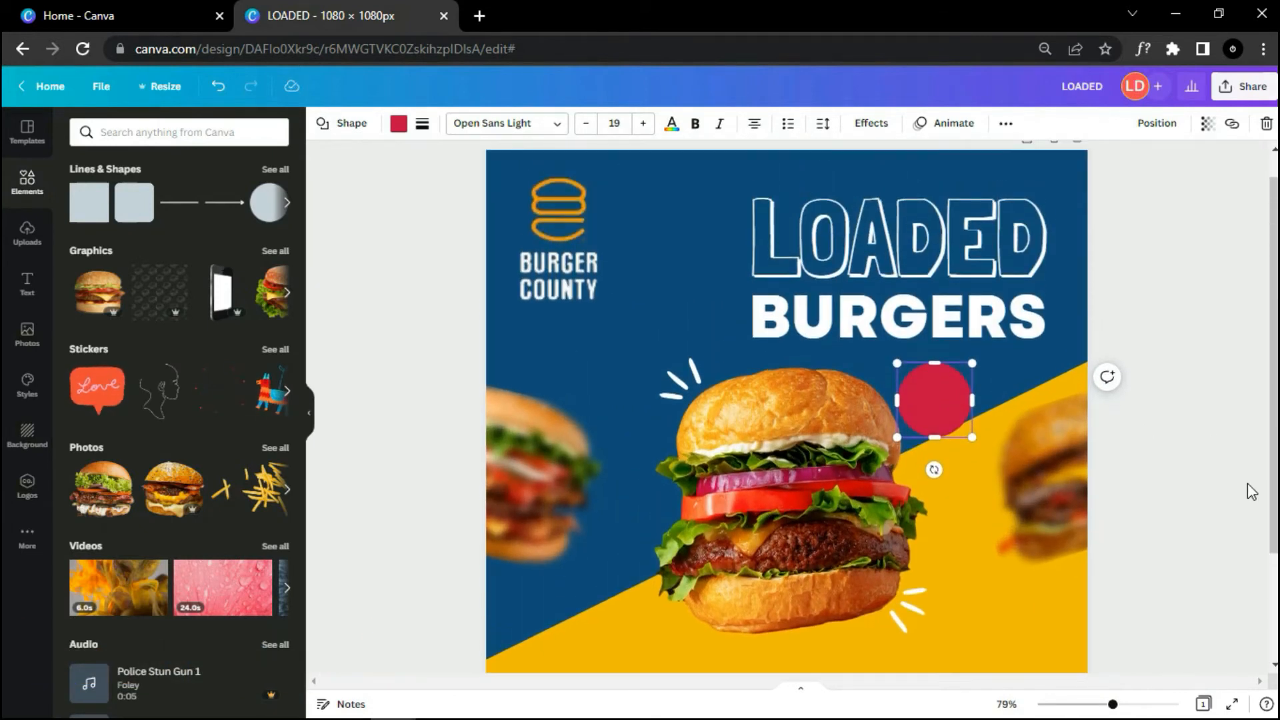
{"action": "scroll", "coordinate": [1258, 546], "scroll_direction": "up", "scroll_amount": 1}
{"action": "left_click_drag", "start_coordinate": [1006, 418], "coordinate": [954, 381]}
{"action": "left_click", "coordinate": [961, 383]}
Step: Search graphics for 'dotted circle' and size a dashed circle onto the red circle
{"action": "left_click", "coordinate": [231, 133]}
{"action": "type", "text": "dot"}
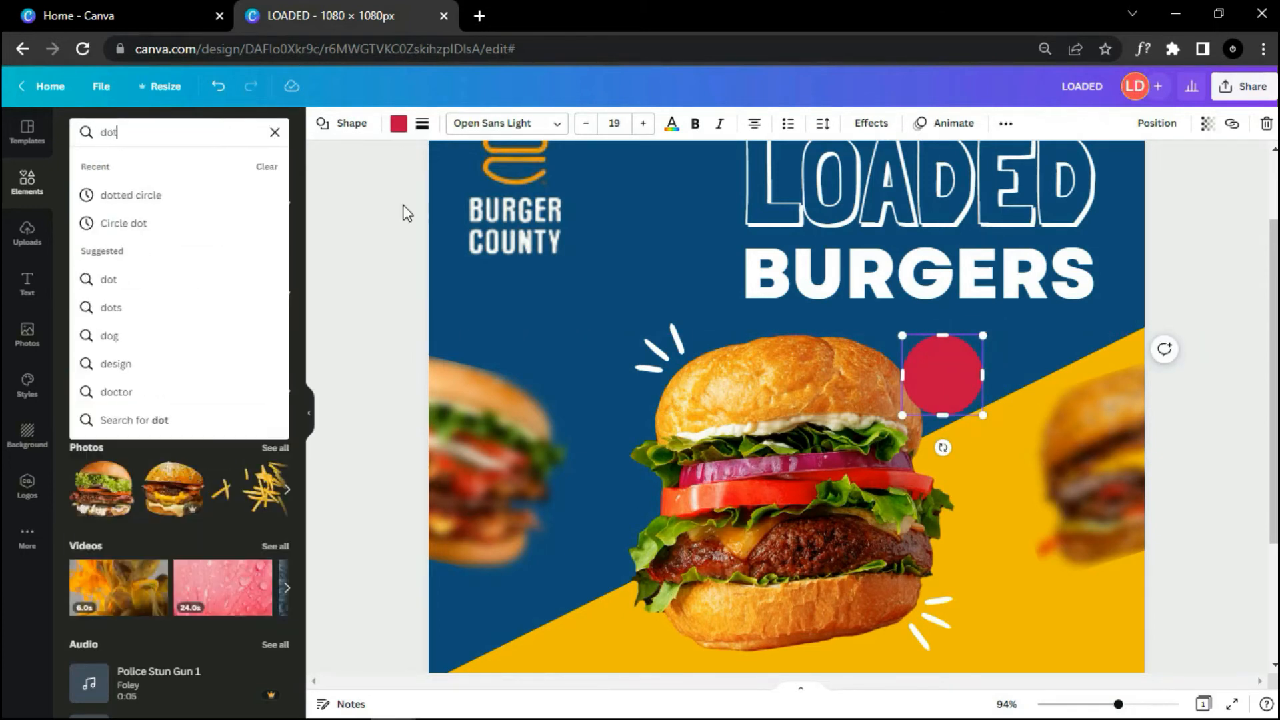
{"action": "type", "text": "ted circle"}
{"action": "key", "text": "Return"}
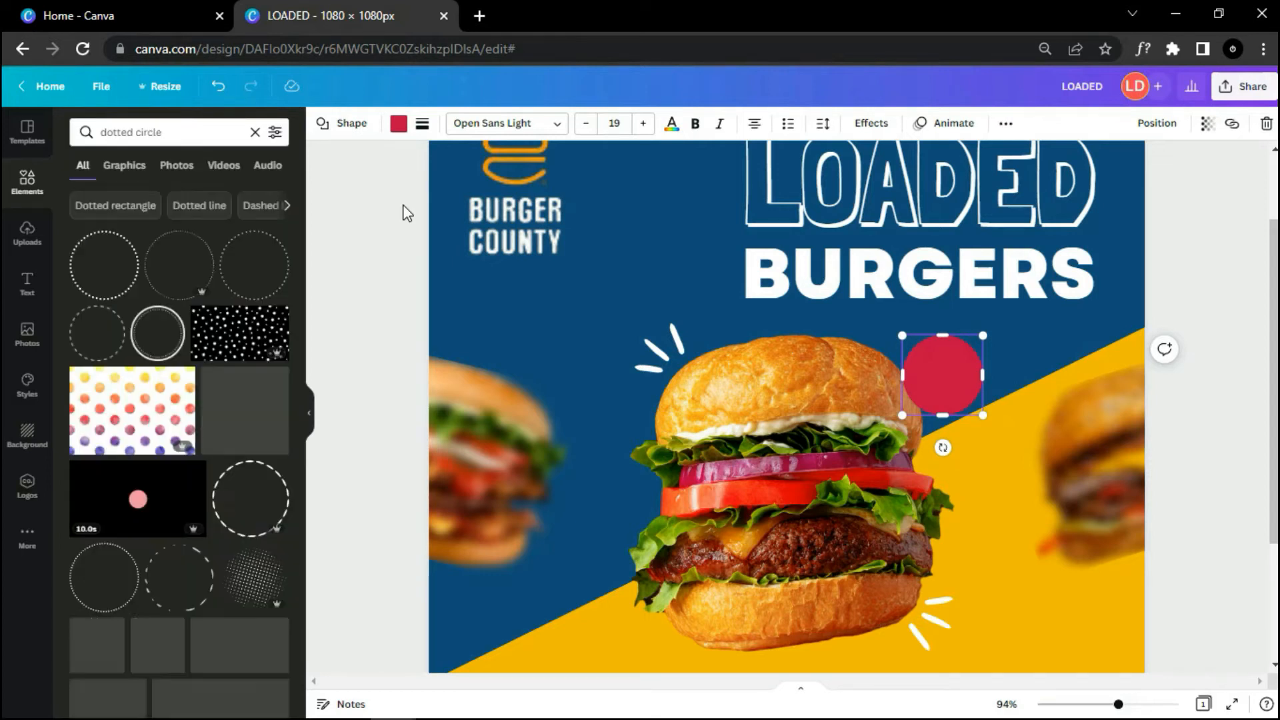
{"action": "scroll", "coordinate": [373, 323], "scroll_direction": "down", "scroll_amount": 2}
{"action": "scroll", "coordinate": [373, 323], "scroll_direction": "up", "scroll_amount": 2}
{"action": "scroll", "coordinate": [280, 414], "scroll_direction": "down", "scroll_amount": 5}
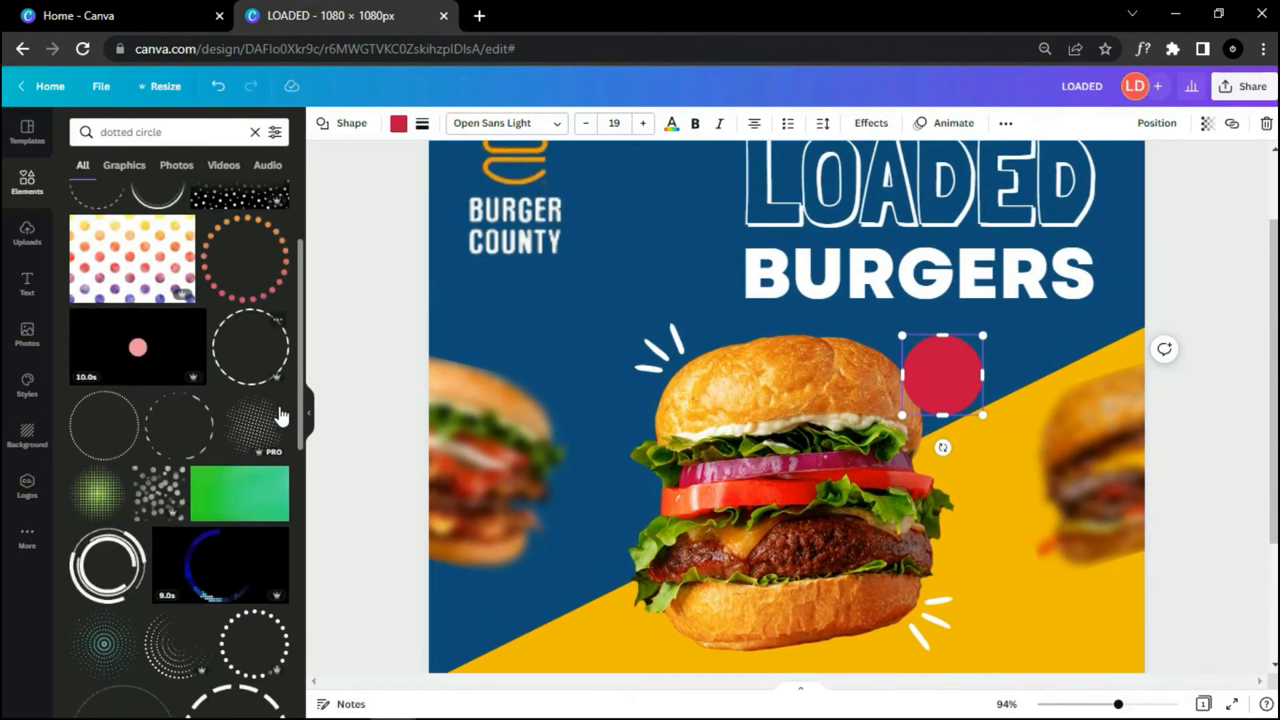
{"action": "scroll", "coordinate": [280, 414], "scroll_direction": "up", "scroll_amount": 4}
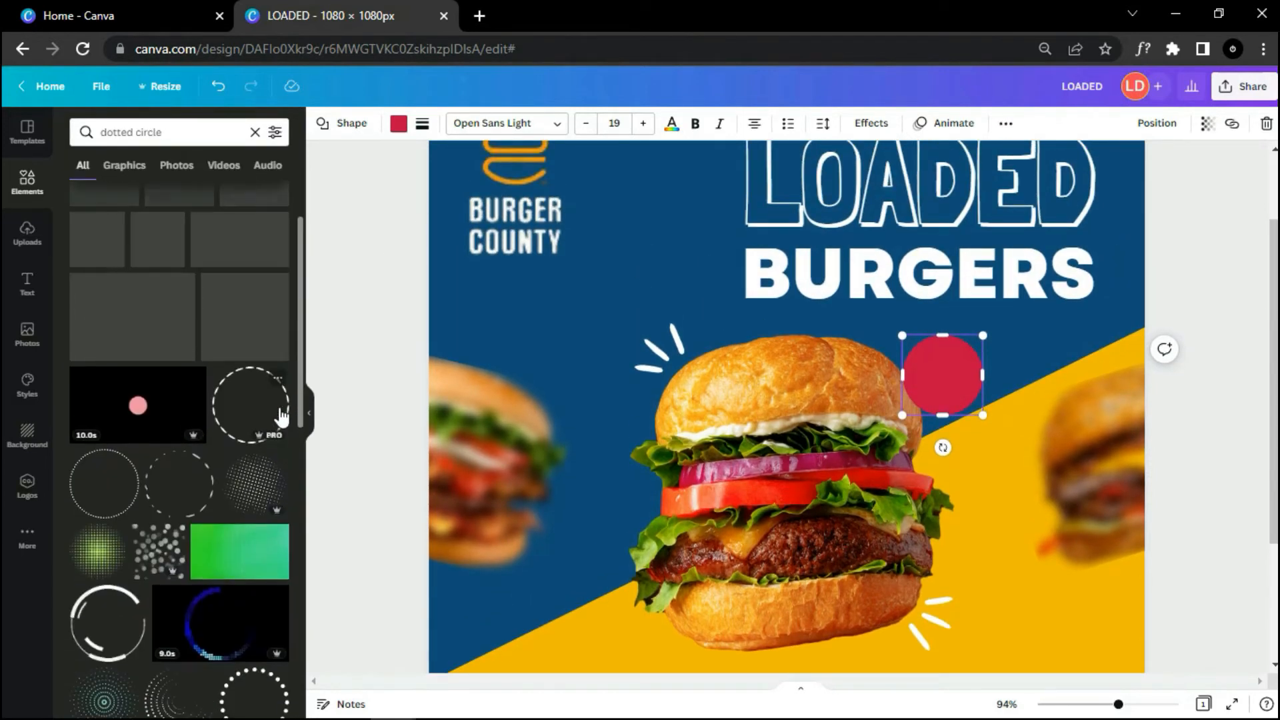
{"action": "left_click_drag", "start_coordinate": [277, 418], "coordinate": [854, 346]}
{"action": "left_click_drag", "start_coordinate": [1071, 588], "coordinate": [952, 408]}
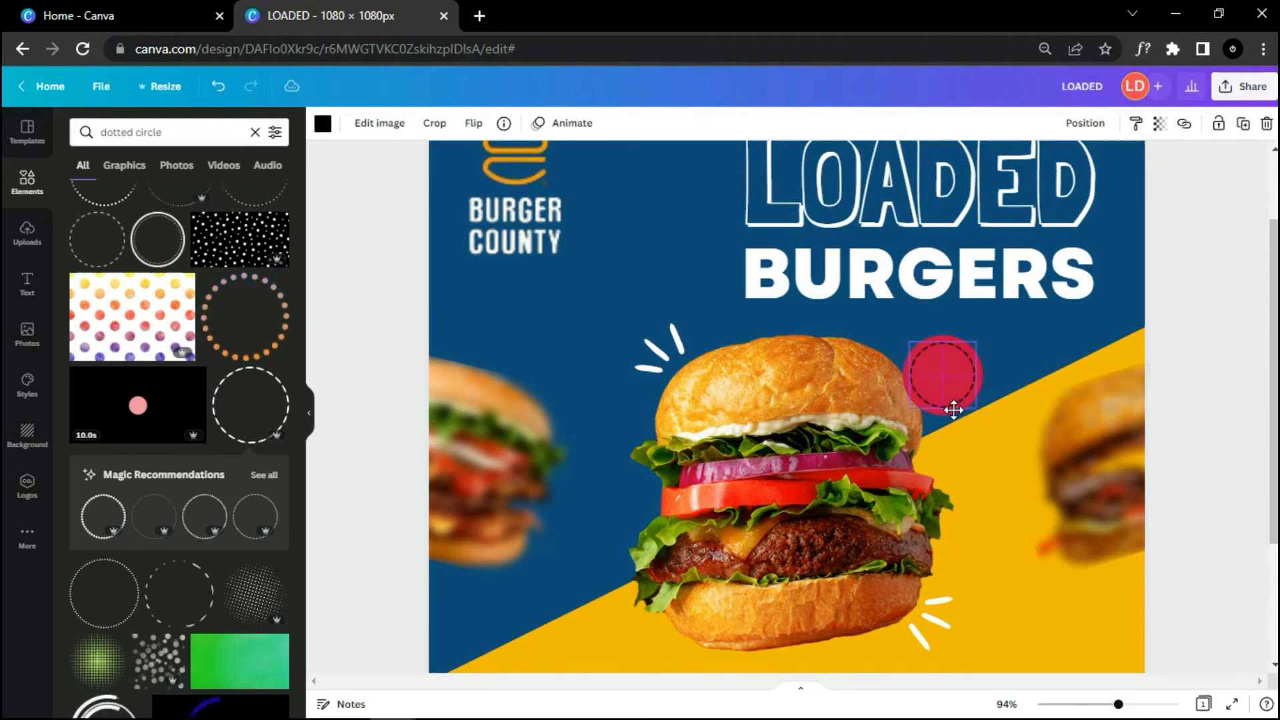
Step: Make the dashed ring white and enlarge it slightly
{"action": "left_click", "coordinate": [323, 124]}
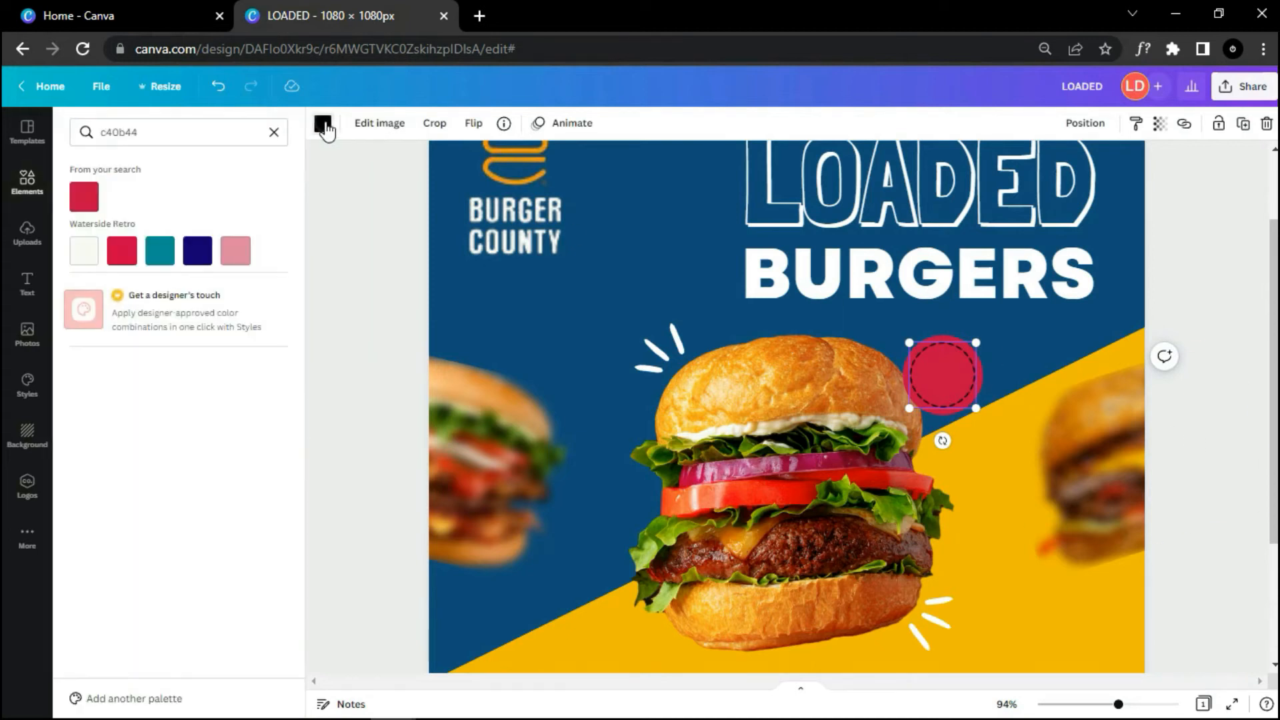
{"action": "left_click", "coordinate": [274, 133]}
{"action": "left_click", "coordinate": [273, 198]}
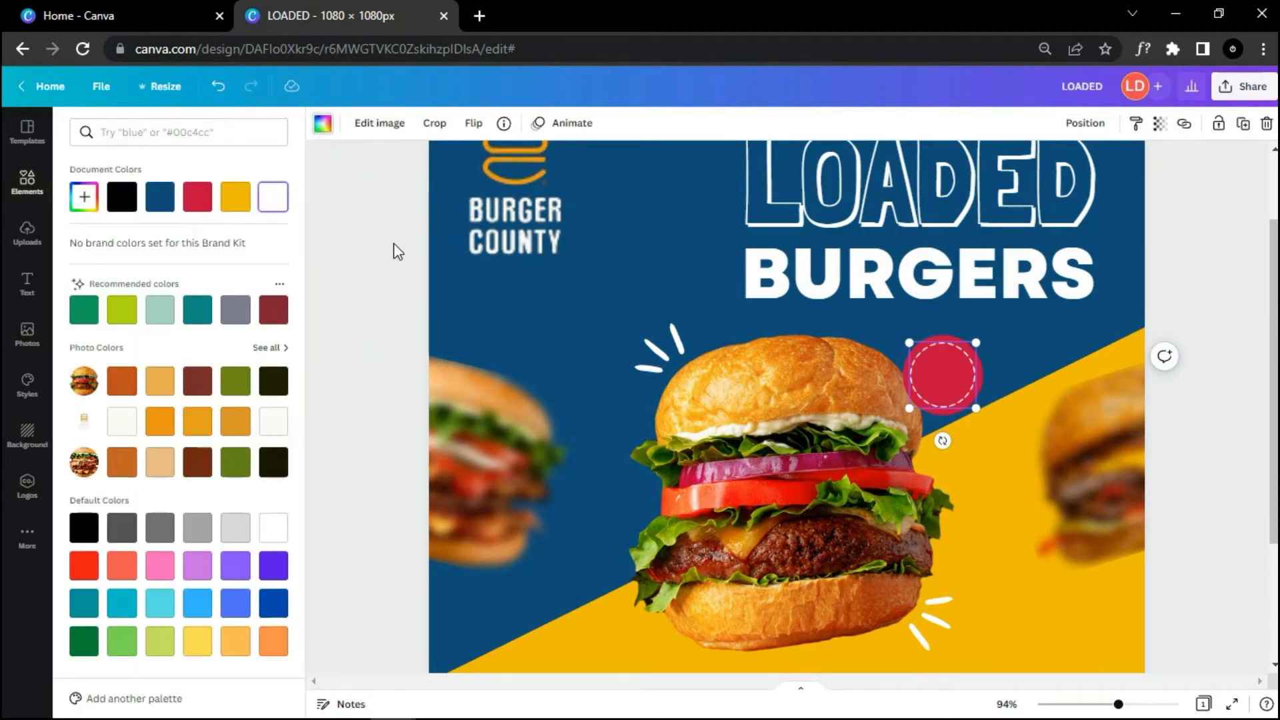
{"action": "left_click", "coordinate": [394, 244]}
{"action": "left_click_drag", "start_coordinate": [974, 408], "coordinate": [977, 410]}
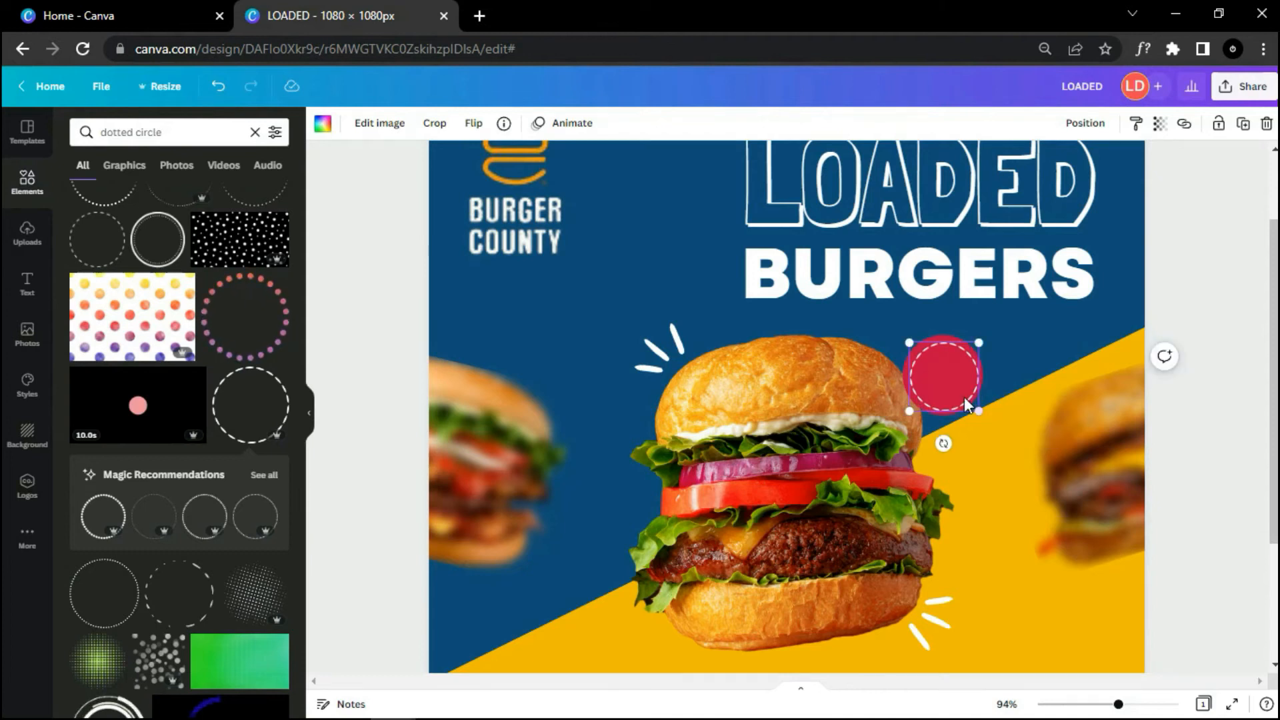
Step: Group the white dashed ring and red circle into one badge
{"action": "left_click", "coordinate": [993, 364]}
{"action": "left_click", "coordinate": [946, 341]}
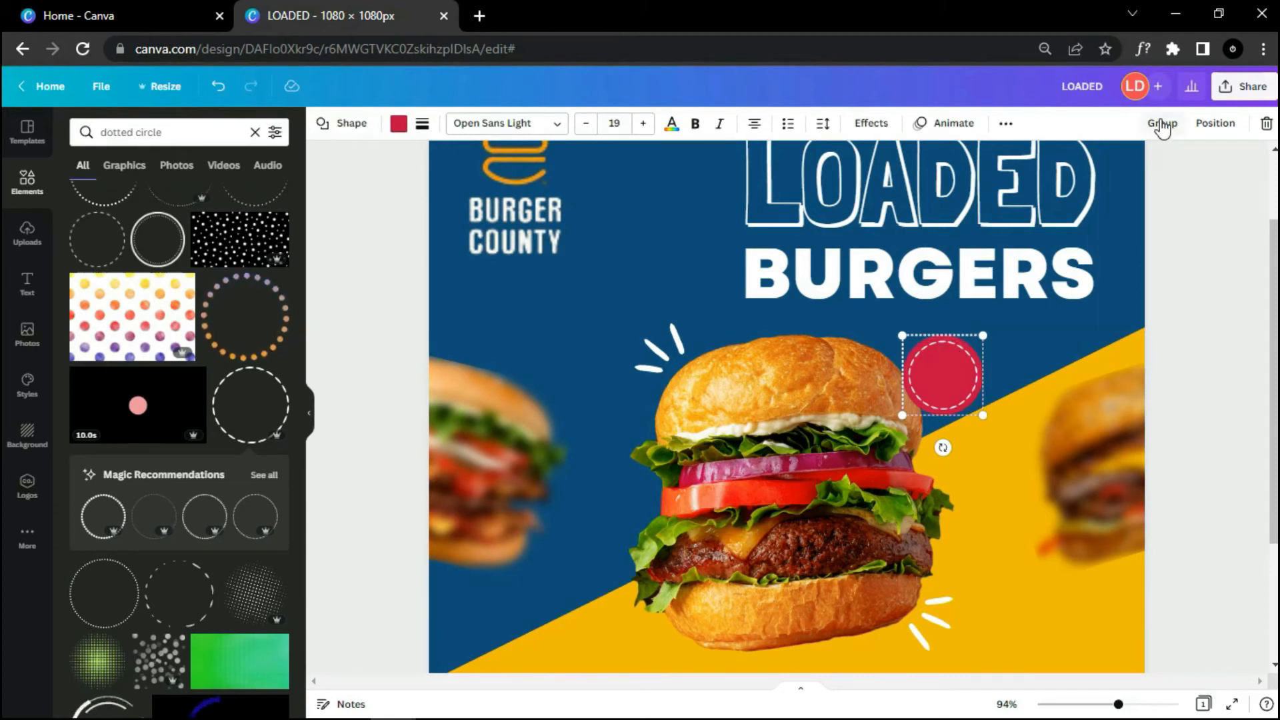
{"action": "left_click", "coordinate": [1162, 124]}
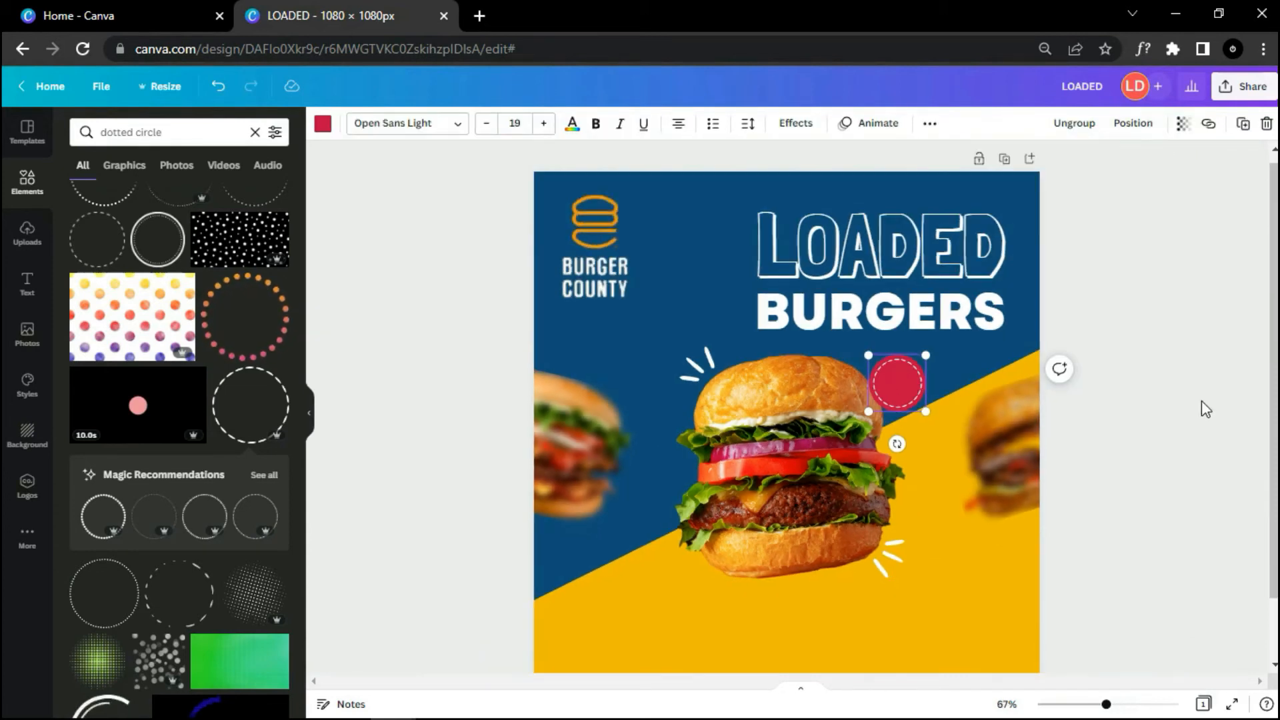
Step: Add a subheading reading 30% OFF and move it onto the red circle
{"action": "left_click", "coordinate": [1162, 447]}
{"action": "left_click", "coordinate": [26, 283]}
{"action": "left_click_drag", "start_coordinate": [154, 240], "coordinate": [832, 478]}
{"action": "key", "text": "BackSpace"}
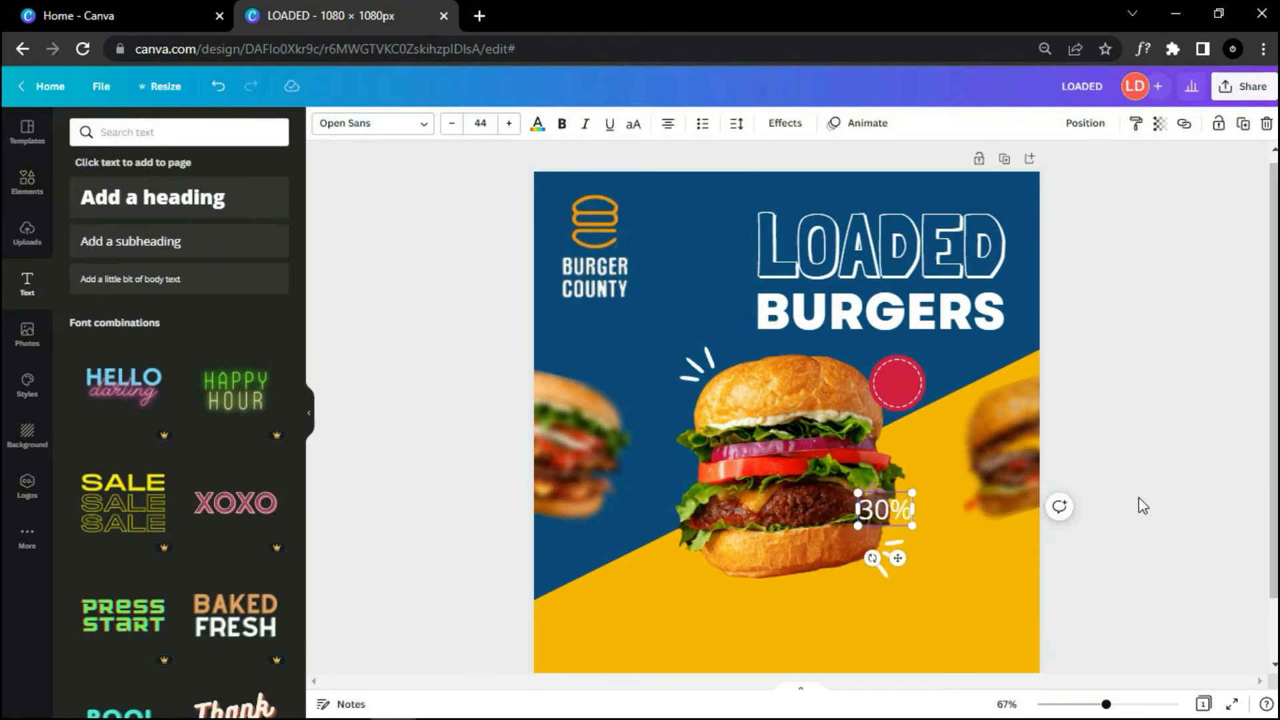
{"action": "left_click_drag", "start_coordinate": [894, 565], "coordinate": [910, 438]}
Step: Set the 30% OFF font to Agrandir Narrow Black throughout the design
{"action": "left_click", "coordinate": [400, 128]}
{"action": "type", "text": "A"}
{"action": "key", "text": "BackSpace"}
{"action": "type", "text": "agra"}
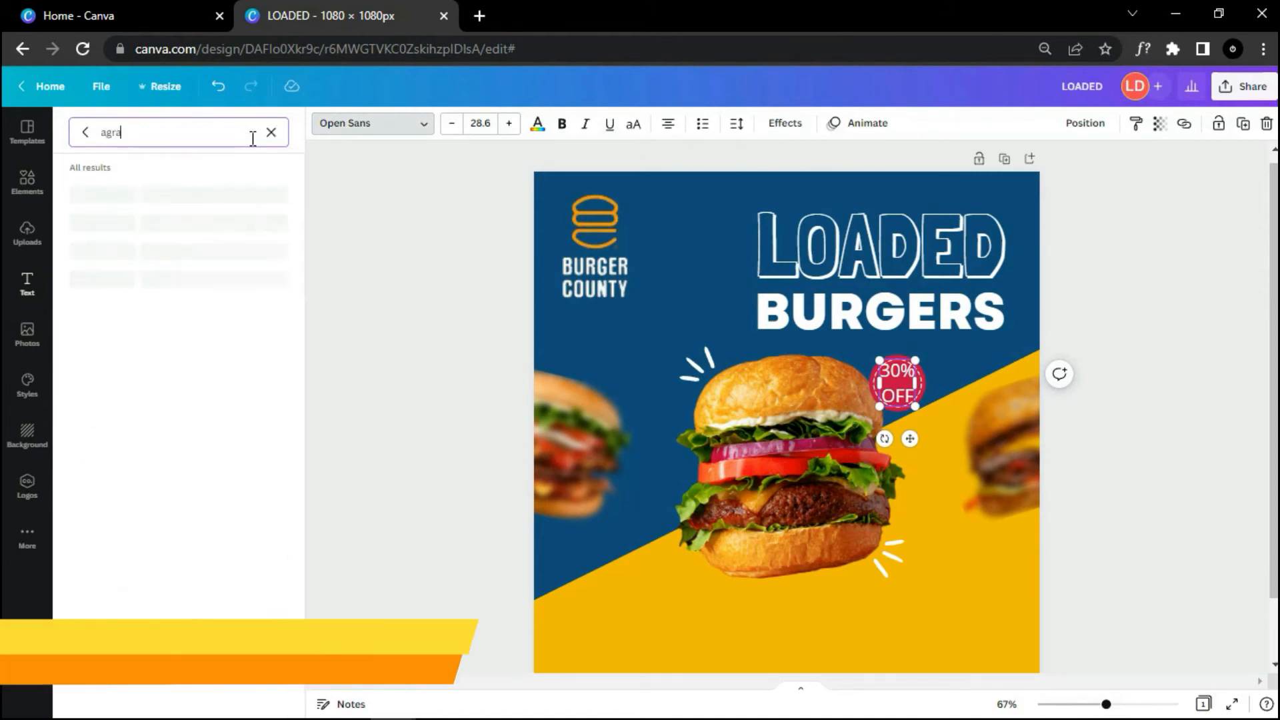
{"action": "type", "text": "ndir narrow b"}
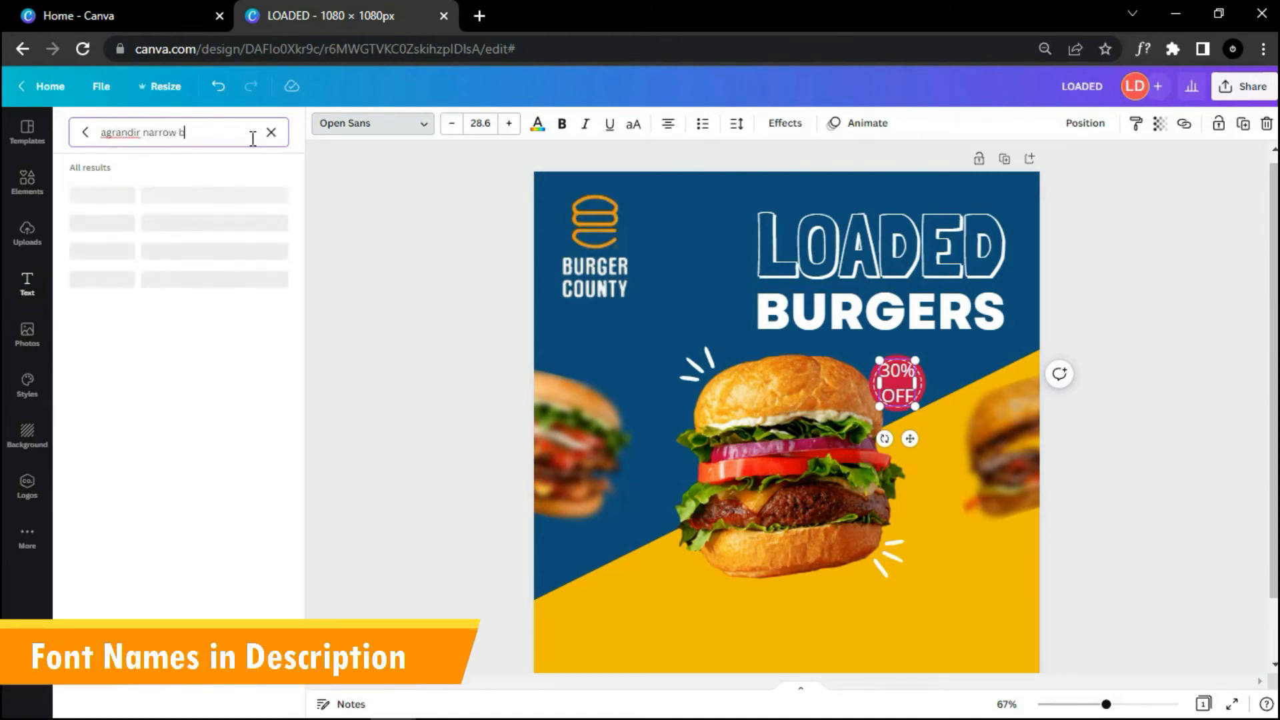
{"action": "type", "text": "lack"}
{"action": "left_click", "coordinate": [207, 193]}
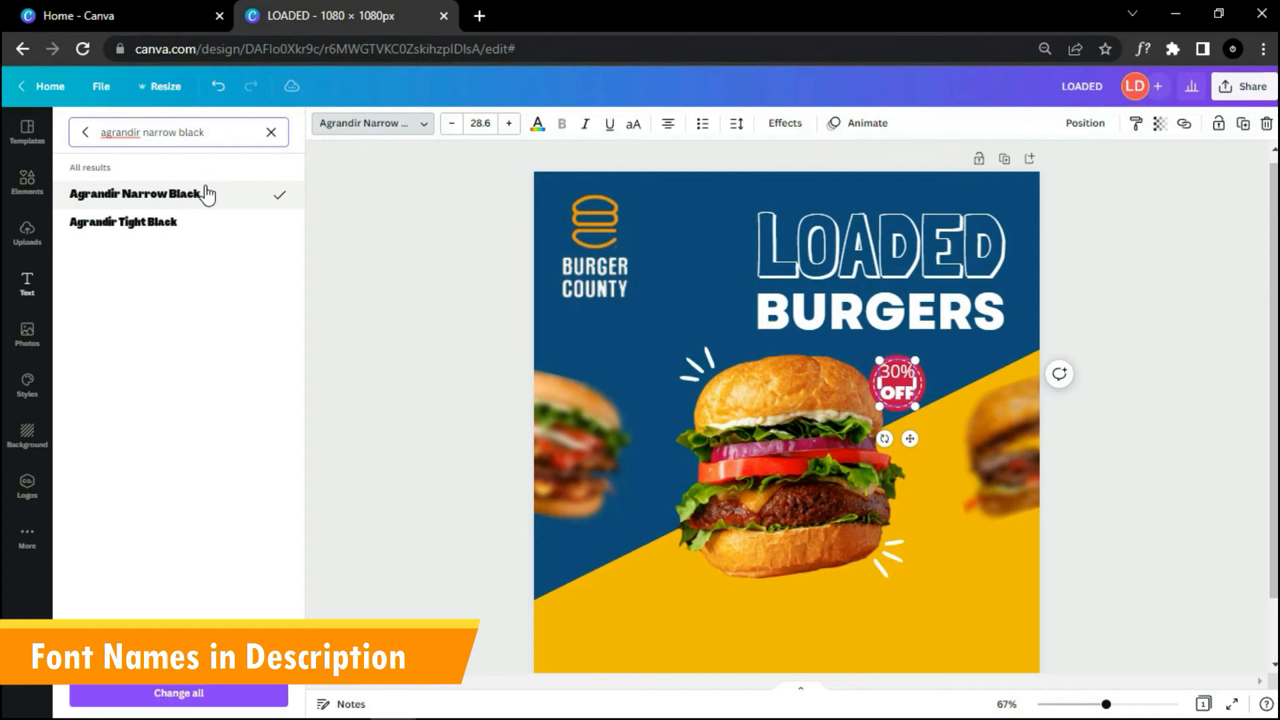
{"action": "left_click", "coordinate": [229, 693]}
Step: Shrink the 30% OFF text to fit and centre it inside the circle
{"action": "left_click_drag", "start_coordinate": [920, 405], "coordinate": [911, 398]}
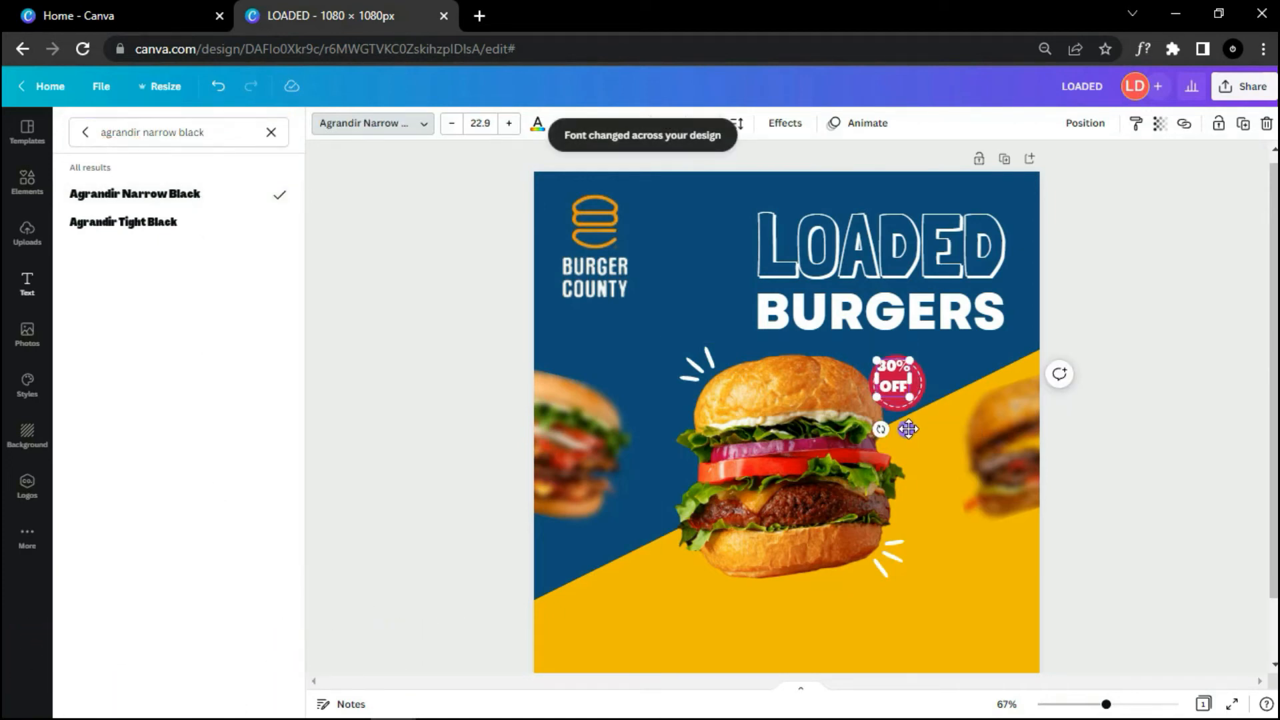
{"action": "left_click", "coordinate": [1100, 434]}
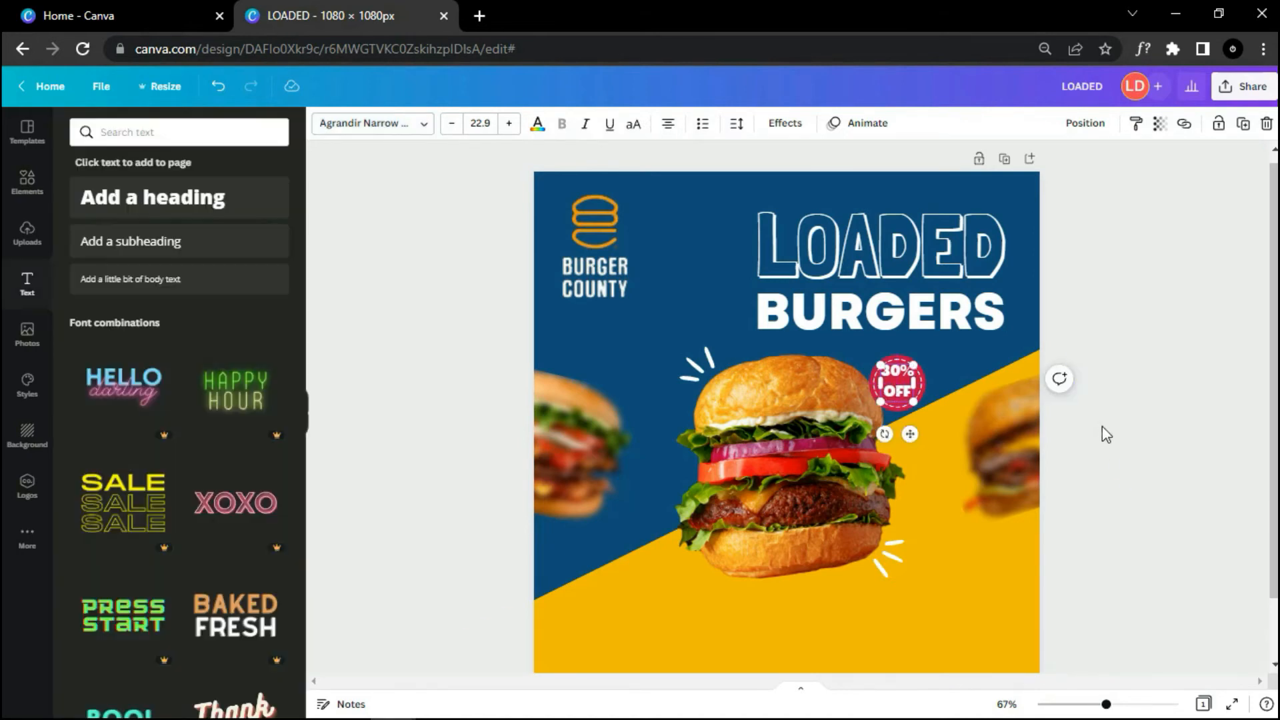
{"action": "scroll", "coordinate": [1100, 427], "scroll_direction": "up", "scroll_amount": 3}
{"action": "left_click", "coordinate": [955, 375]}
{"action": "left_click_drag", "start_coordinate": [970, 392], "coordinate": [963, 385]}
{"action": "left_click_drag", "start_coordinate": [940, 364], "coordinate": [924, 336]}
{"action": "left_click", "coordinate": [1189, 410]}
{"action": "left_click", "coordinate": [957, 358]}
{"action": "left_click", "coordinate": [1162, 400]}
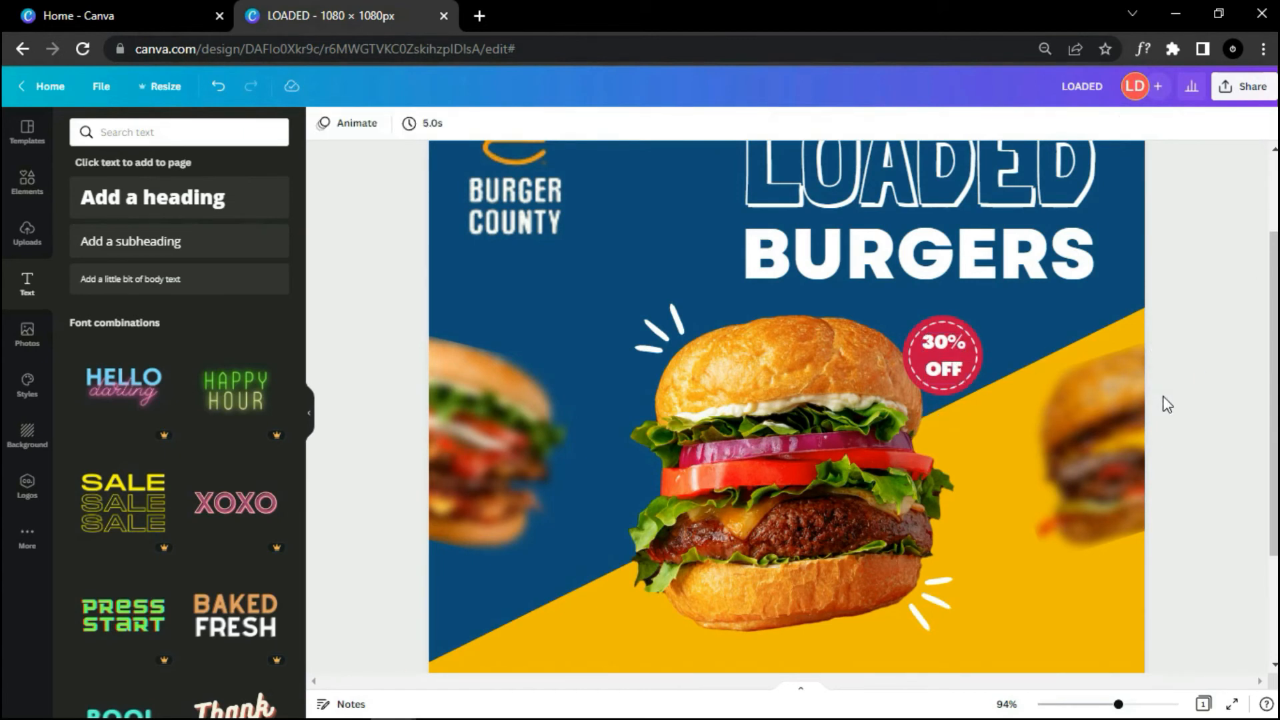
{"action": "scroll", "coordinate": [1166, 406], "scroll_direction": "down", "scroll_amount": 3}
{"action": "scroll", "coordinate": [1167, 405], "scroll_direction": "down", "scroll_amount": 1}
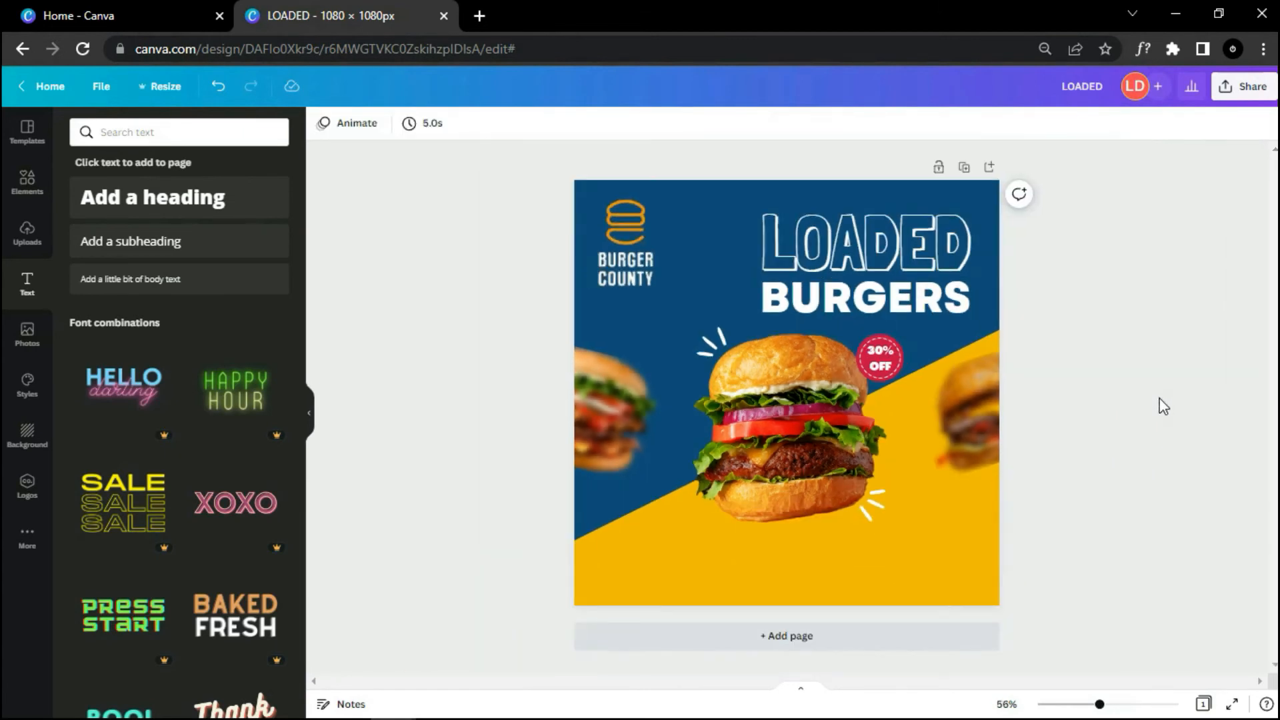
{"action": "scroll", "coordinate": [1125, 469], "scroll_direction": "down", "scroll_amount": 1}
{"action": "scroll", "coordinate": [1123, 469], "scroll_direction": "up", "scroll_amount": 1}
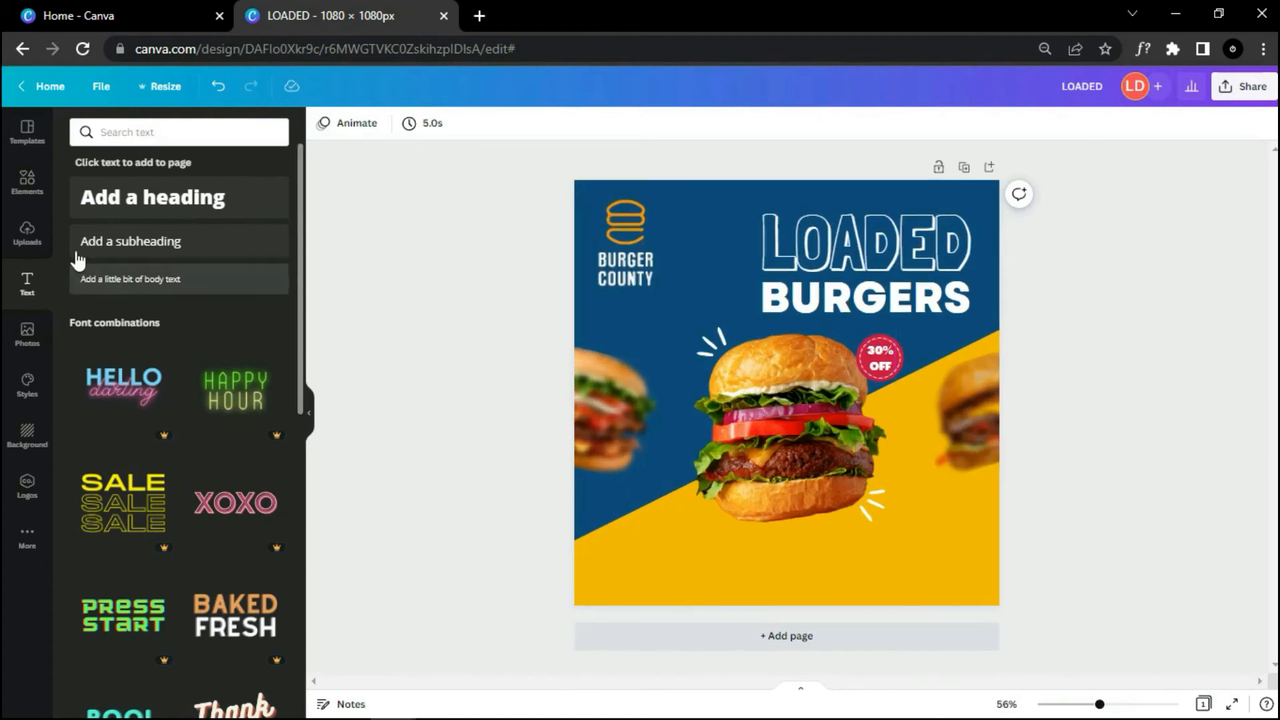
Step: Add a rounded square to the yellow area and fill it the design's dark blue
{"action": "left_click", "coordinate": [28, 200]}
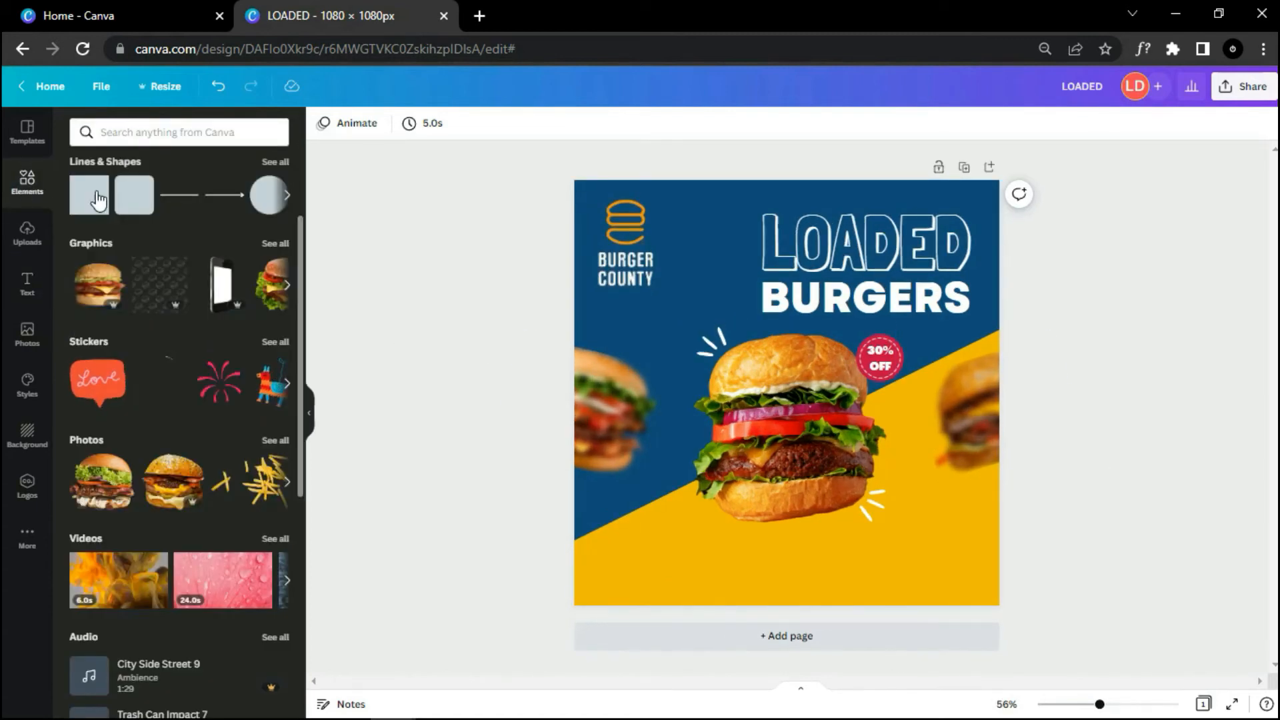
{"action": "left_click_drag", "start_coordinate": [136, 204], "coordinate": [720, 511]}
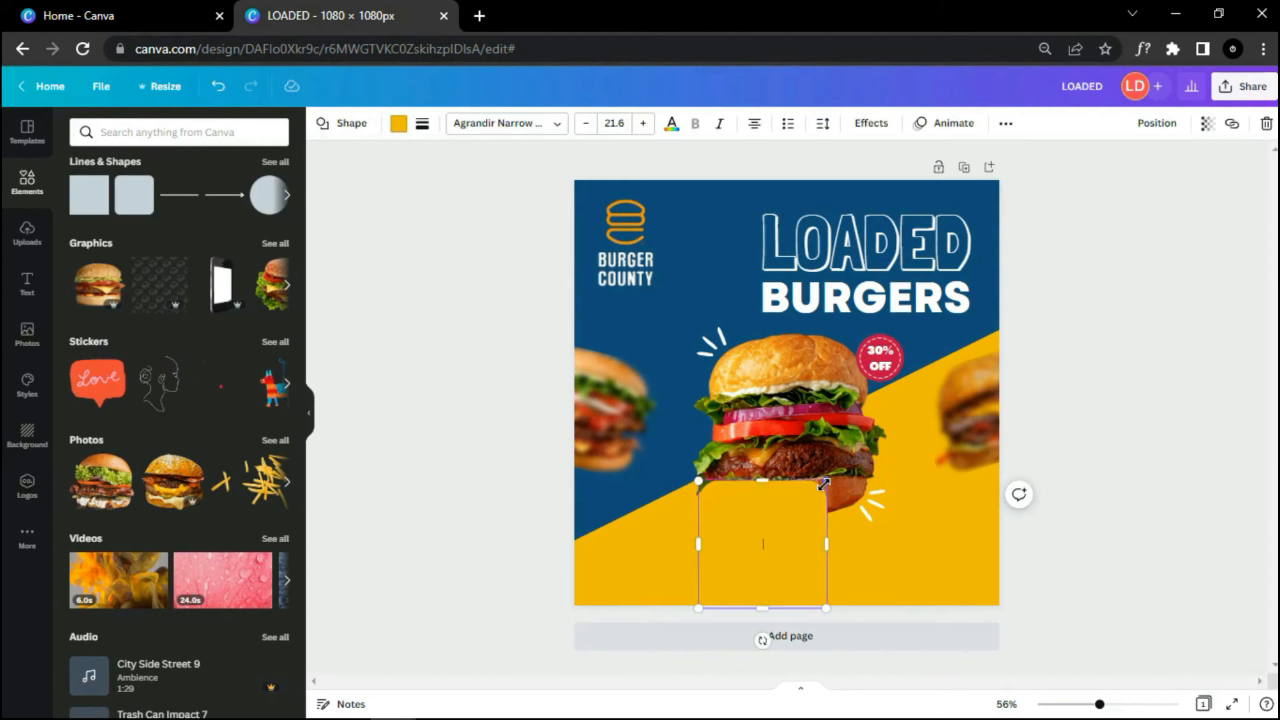
{"action": "left_click", "coordinate": [398, 124]}
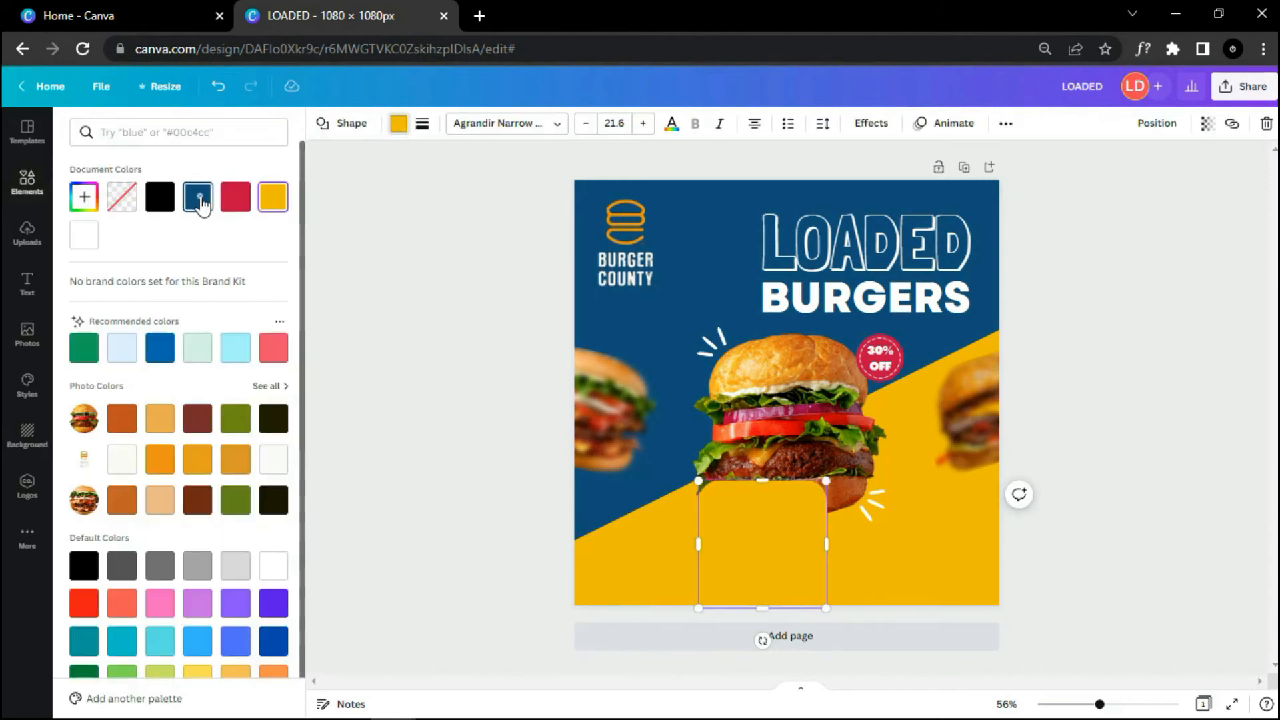
{"action": "left_click", "coordinate": [197, 197]}
{"action": "key", "text": "Escape"}
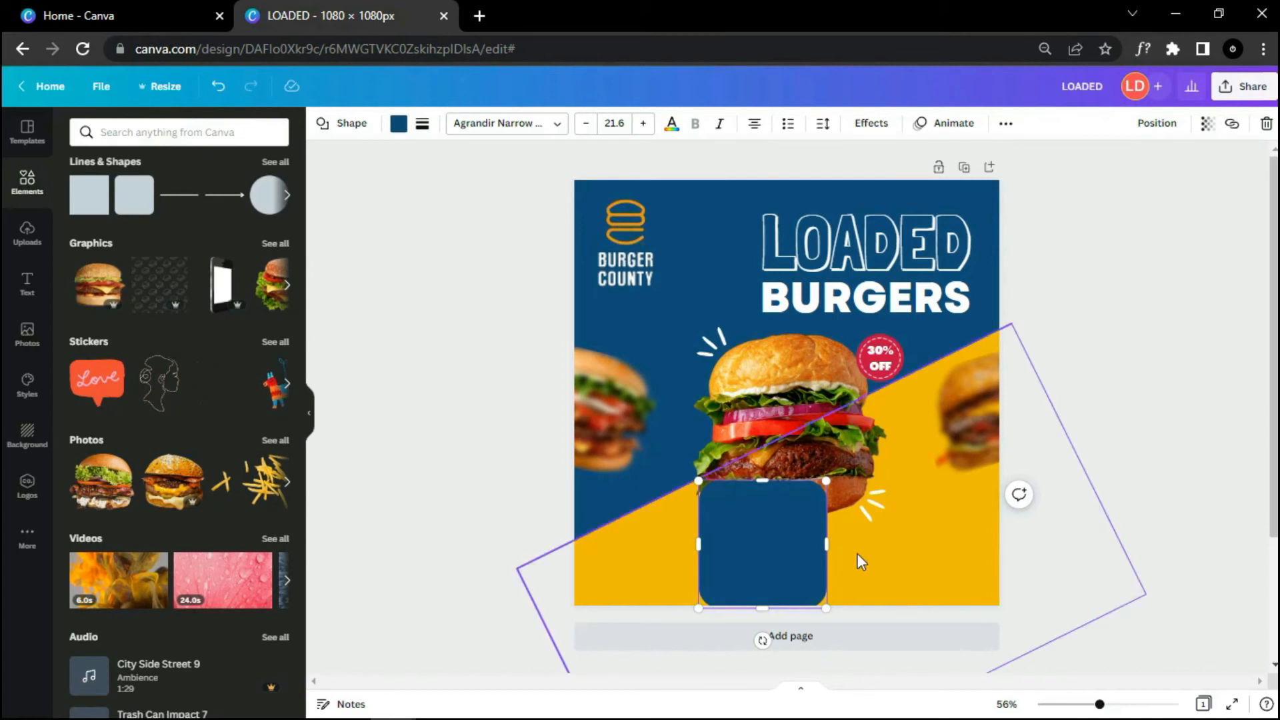
Step: Reshape the blue square into a thin, centred pill below the burger
{"action": "left_click_drag", "start_coordinate": [827, 544], "coordinate": [871, 544]}
{"action": "left_click_drag", "start_coordinate": [793, 607], "coordinate": [790, 552]}
{"action": "left_click_drag", "start_coordinate": [788, 481], "coordinate": [820, 558]}
{"action": "left_click_drag", "start_coordinate": [793, 516], "coordinate": [794, 527]}
{"action": "left_click_drag", "start_coordinate": [798, 585], "coordinate": [800, 592]}
{"action": "left_click_drag", "start_coordinate": [701, 548], "coordinate": [787, 546]}
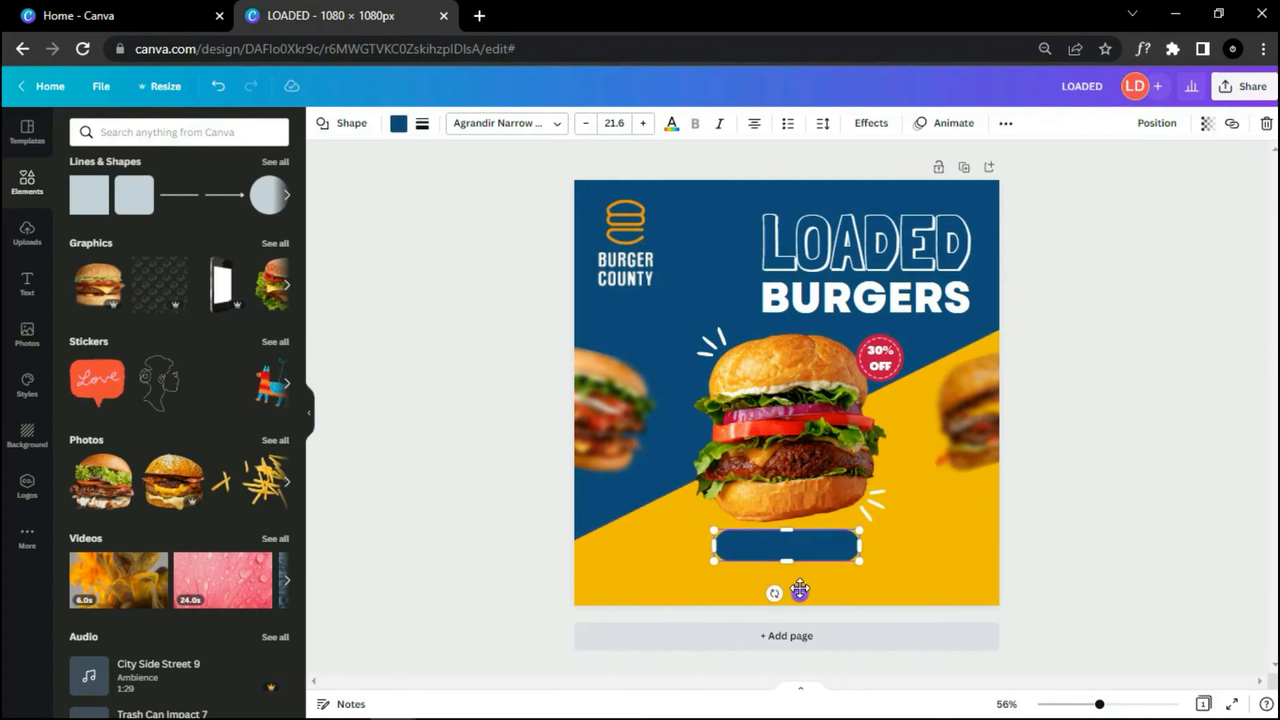
{"action": "left_click", "coordinate": [1046, 446]}
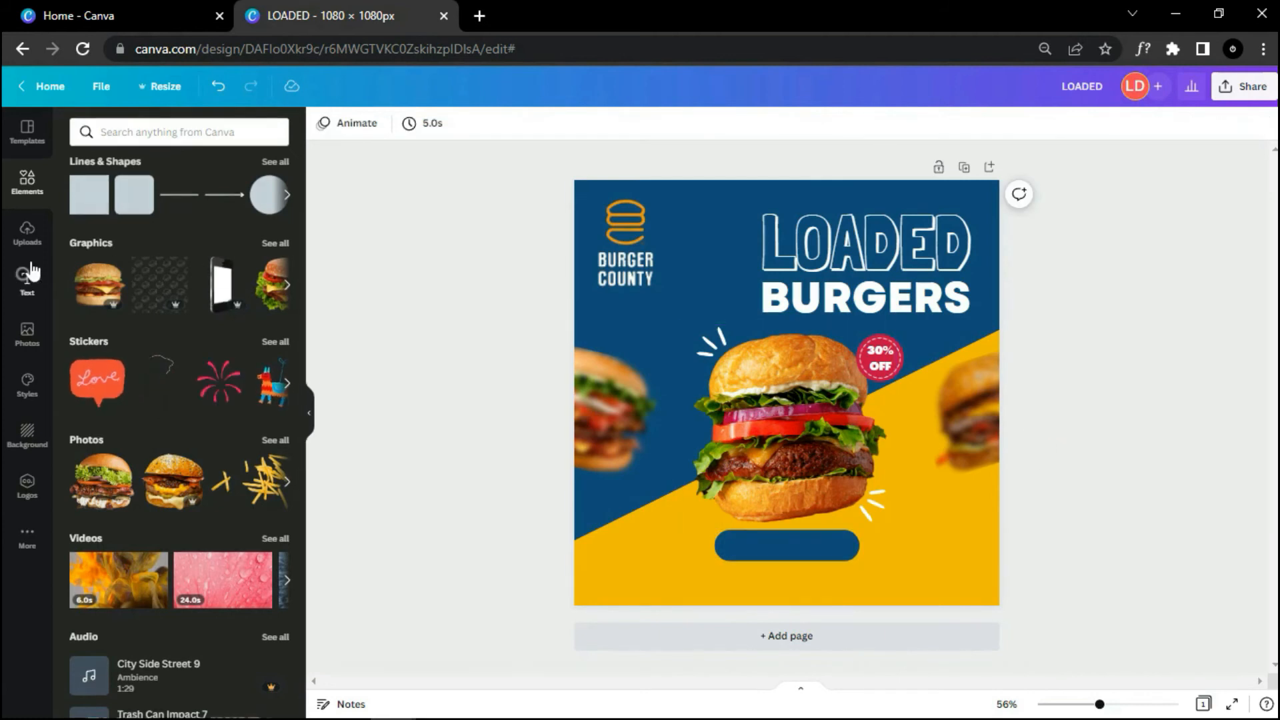
Step: Add an ORDER NOW heading on the pill in Garet ExtraBold
{"action": "left_click", "coordinate": [27, 283]}
{"action": "left_click_drag", "start_coordinate": [145, 207], "coordinate": [707, 532]}
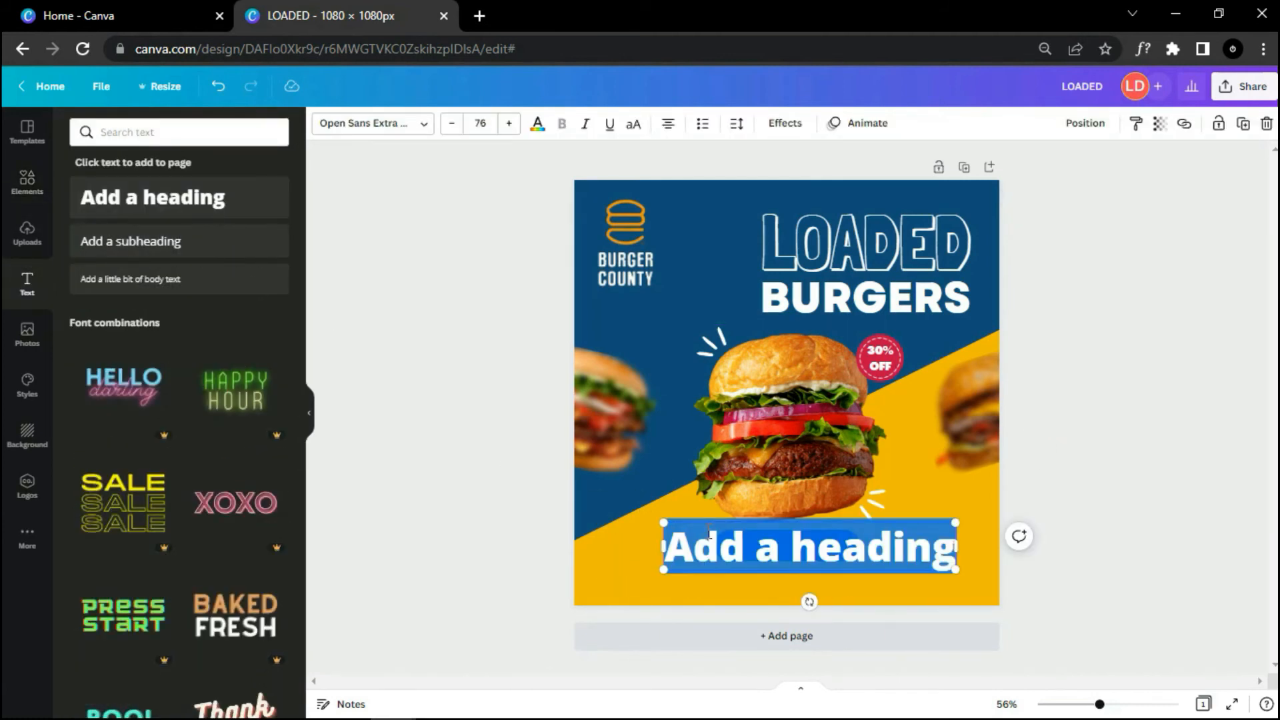
{"action": "key", "text": "BackSpace"}
{"action": "type", "text": "ORDER NOW"}
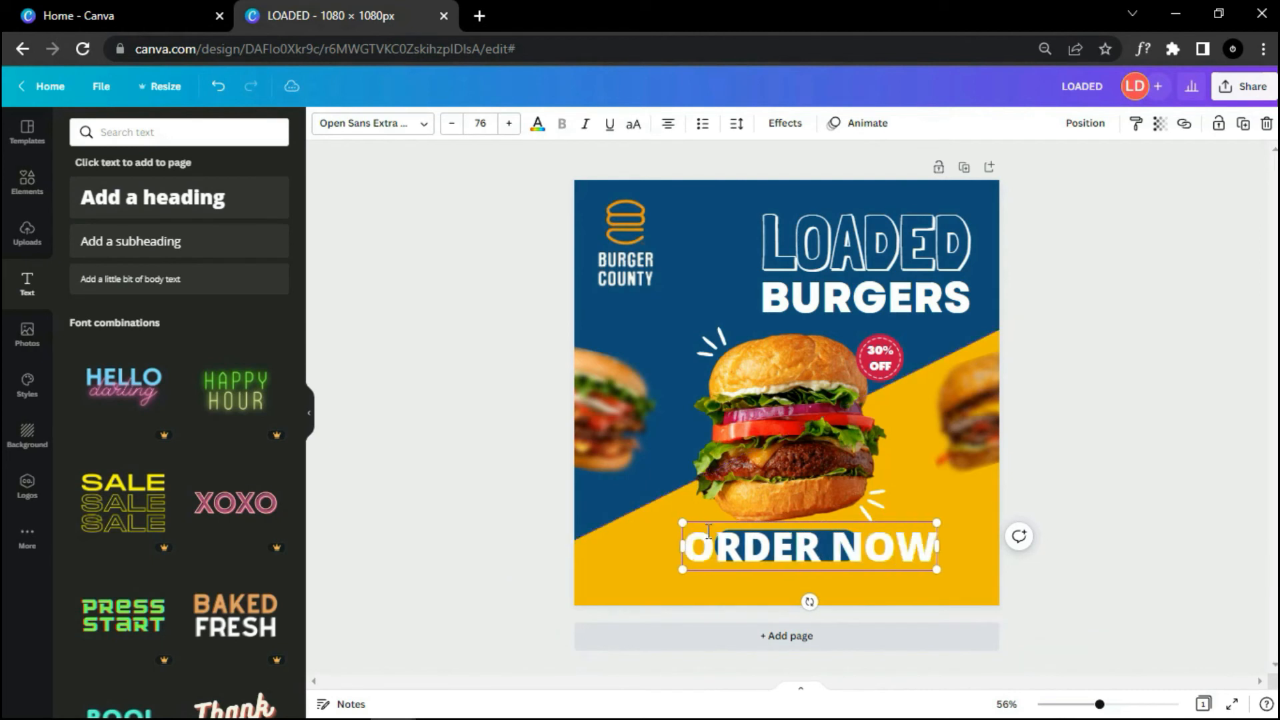
{"action": "left_click", "coordinate": [424, 133]}
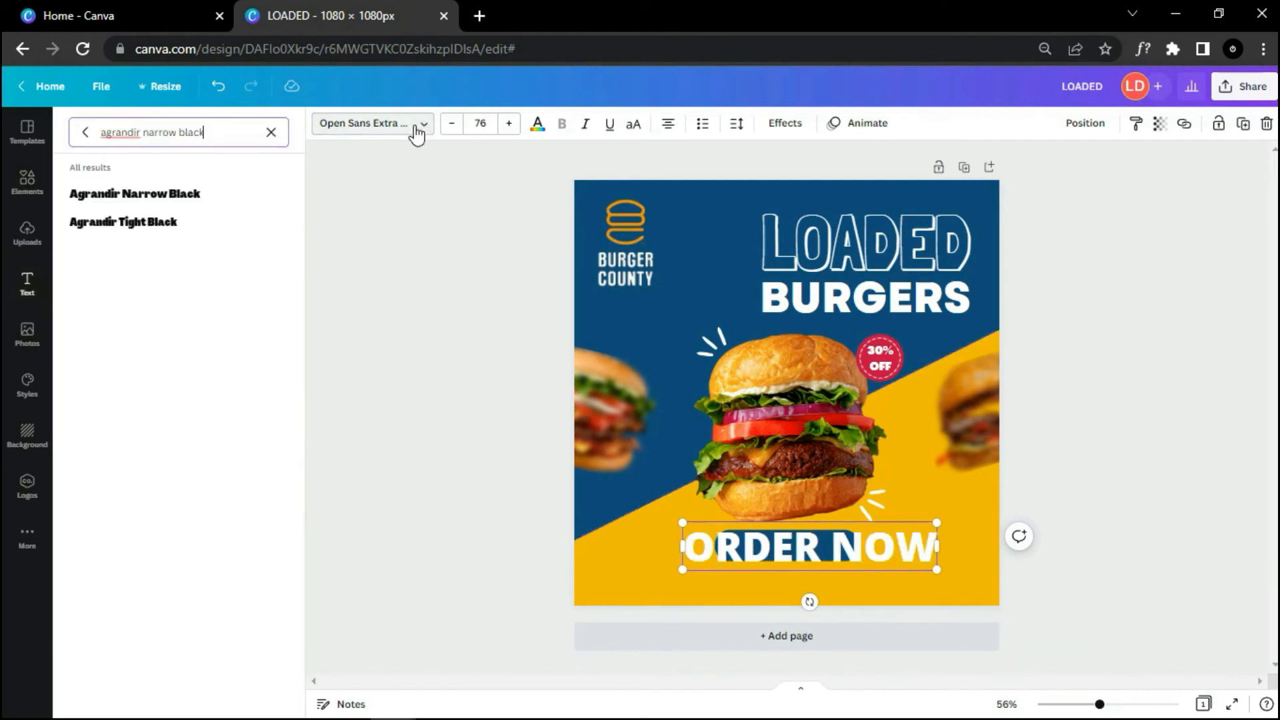
{"action": "left_click", "coordinate": [272, 132]}
{"action": "type", "text": "garet extrabol"}
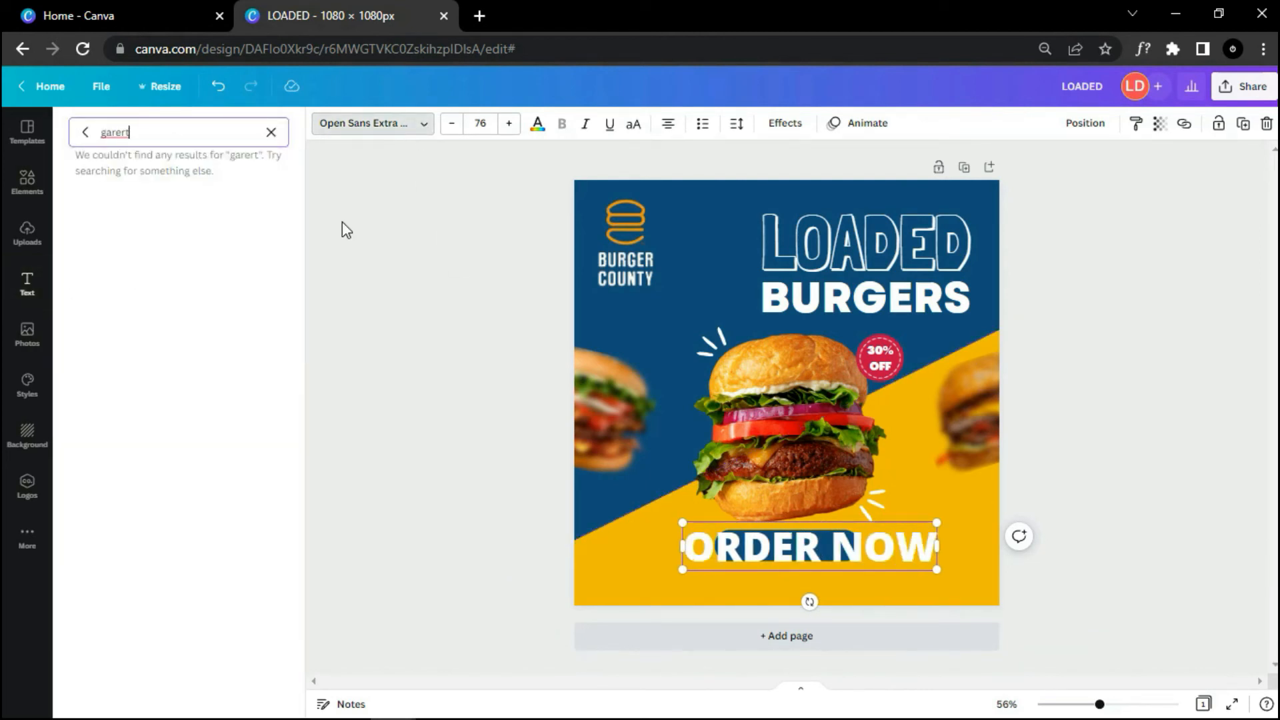
{"action": "type", "text": "d"}
{"action": "key", "text": "Return"}
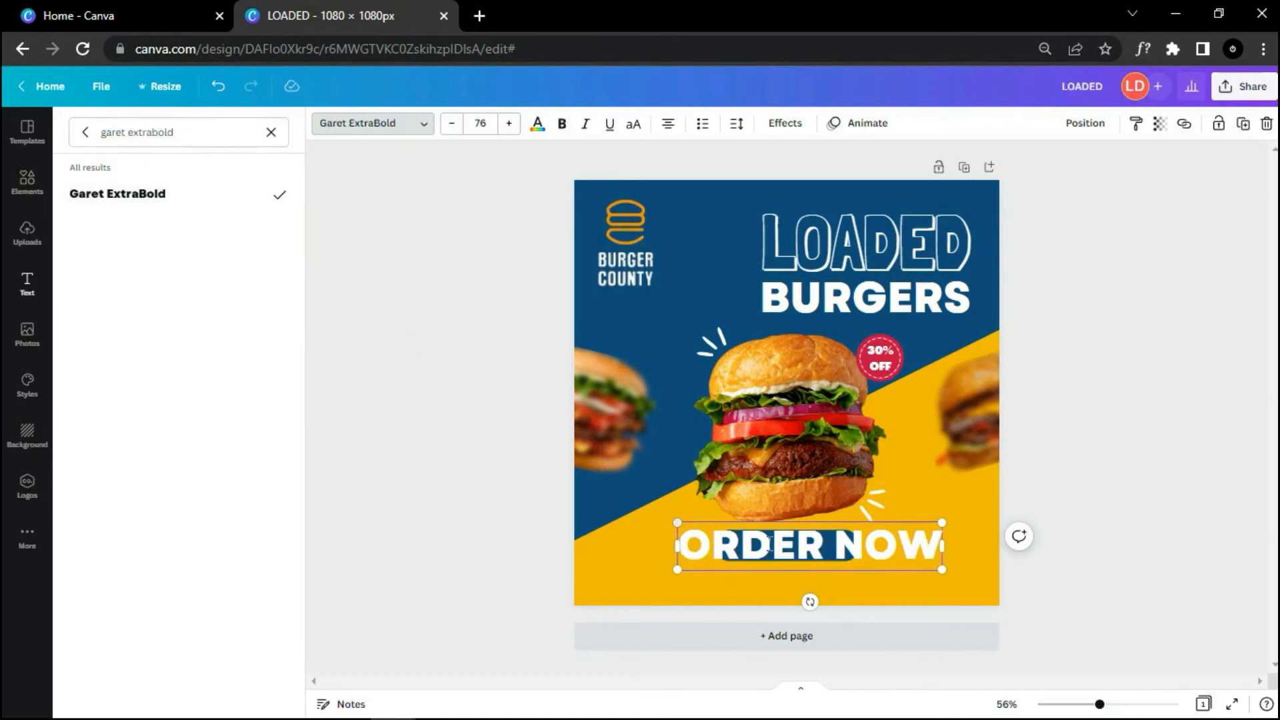
Step: Scale ORDER NOW down and centre it on the pill
{"action": "left_click_drag", "start_coordinate": [941, 570], "coordinate": [836, 561]}
{"action": "left_click_drag", "start_coordinate": [774, 586], "coordinate": [798, 588]}
{"action": "left_click", "coordinate": [1105, 590]}
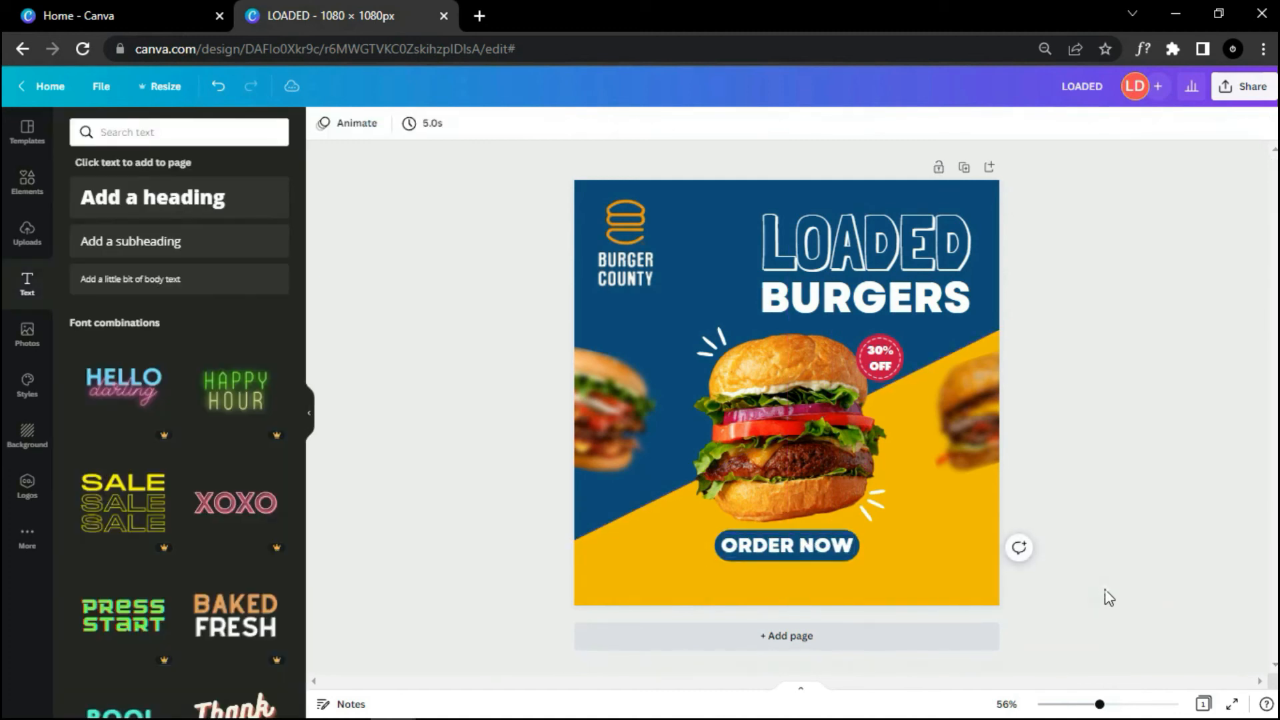
{"action": "scroll", "coordinate": [1102, 590], "scroll_direction": "up", "scroll_amount": 5}
Step: Group the ORDER NOW text with the blue pill
{"action": "left_click", "coordinate": [670, 524]}
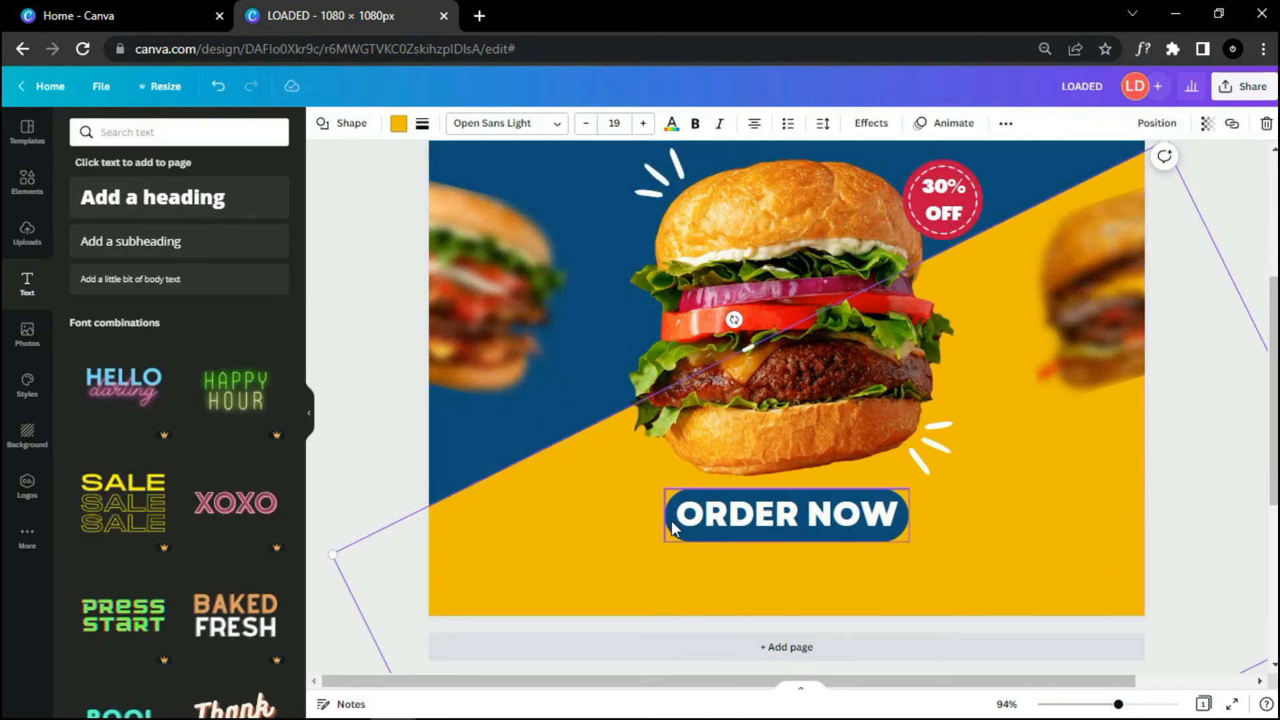
{"action": "left_click", "coordinate": [670, 520]}
{"action": "left_click", "coordinate": [780, 495], "text": "shift"}
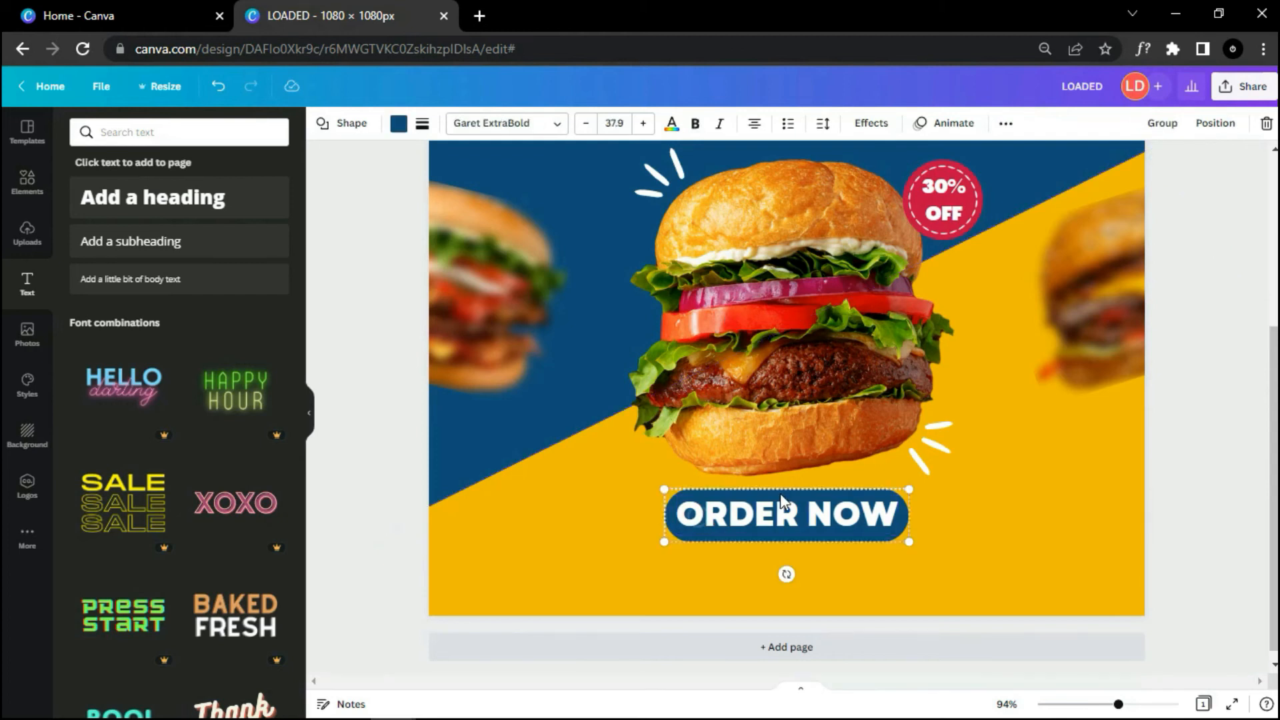
{"action": "left_click", "coordinate": [1161, 124]}
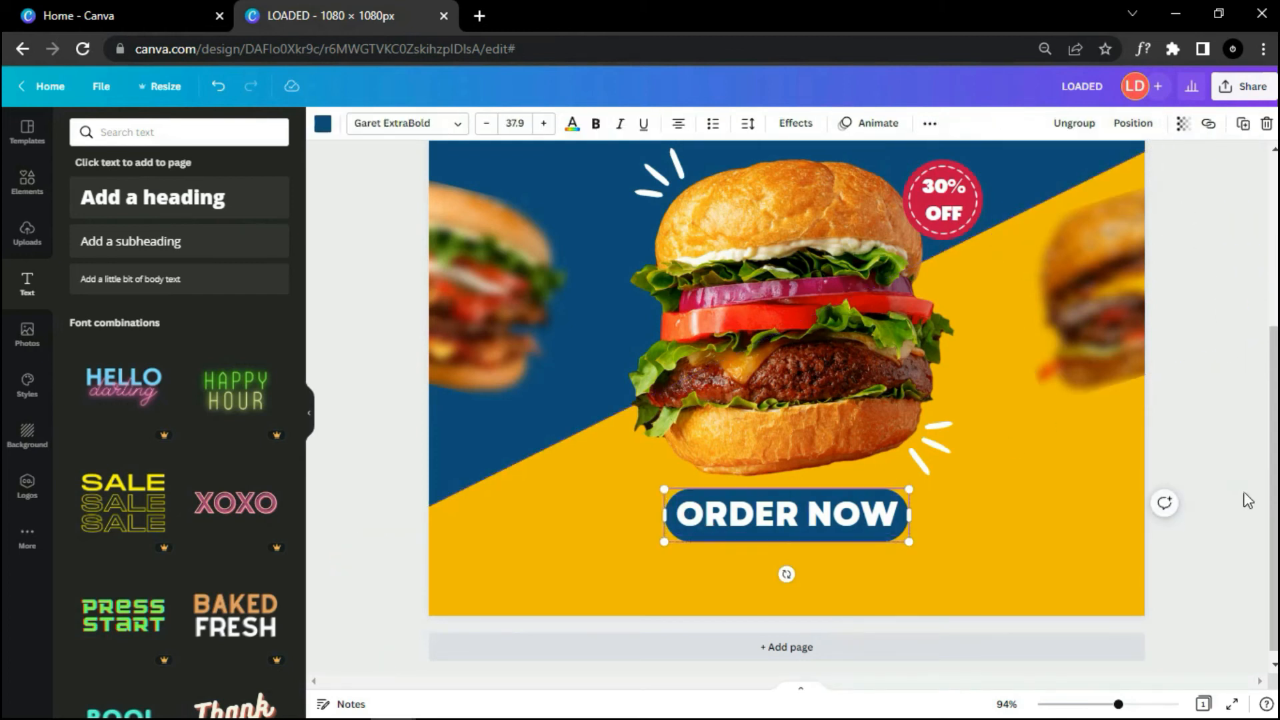
{"action": "left_click", "coordinate": [1194, 496]}
{"action": "scroll", "coordinate": [1182, 498], "scroll_direction": "down", "scroll_amount": 3}
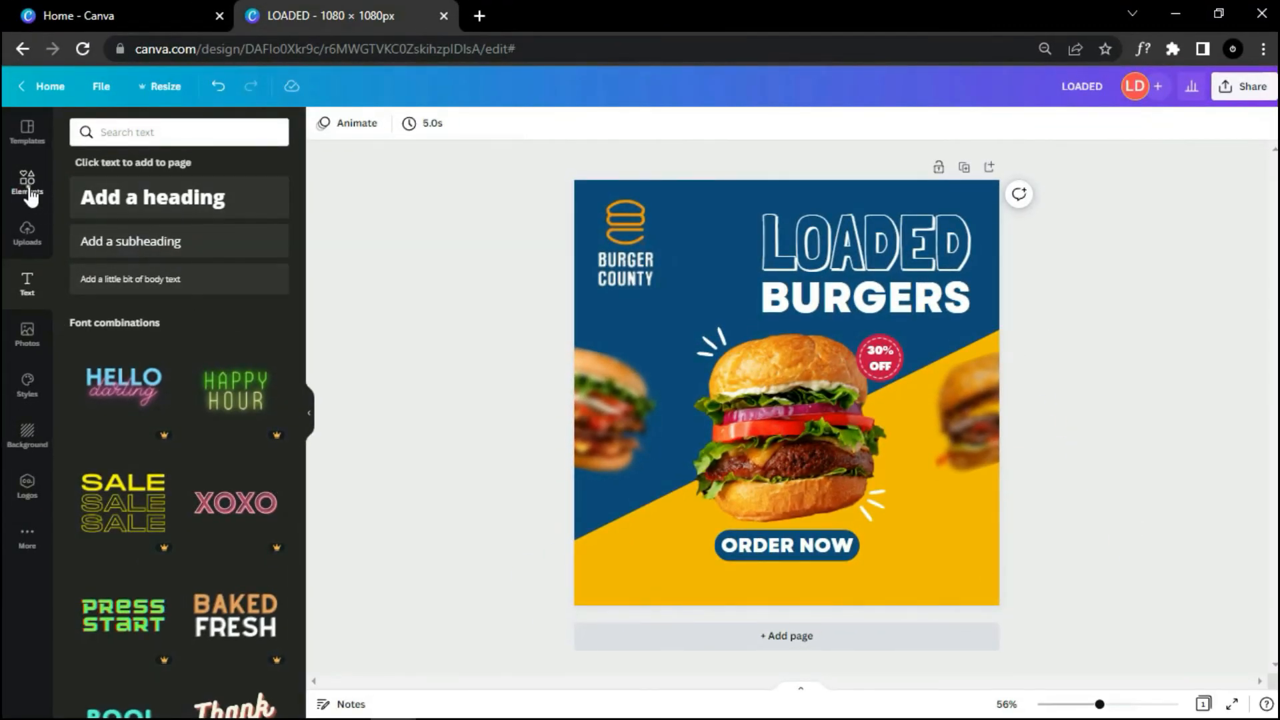
Step: Search graphics for location icons and place a small pin at the bottom-left
{"action": "left_click", "coordinate": [28, 195]}
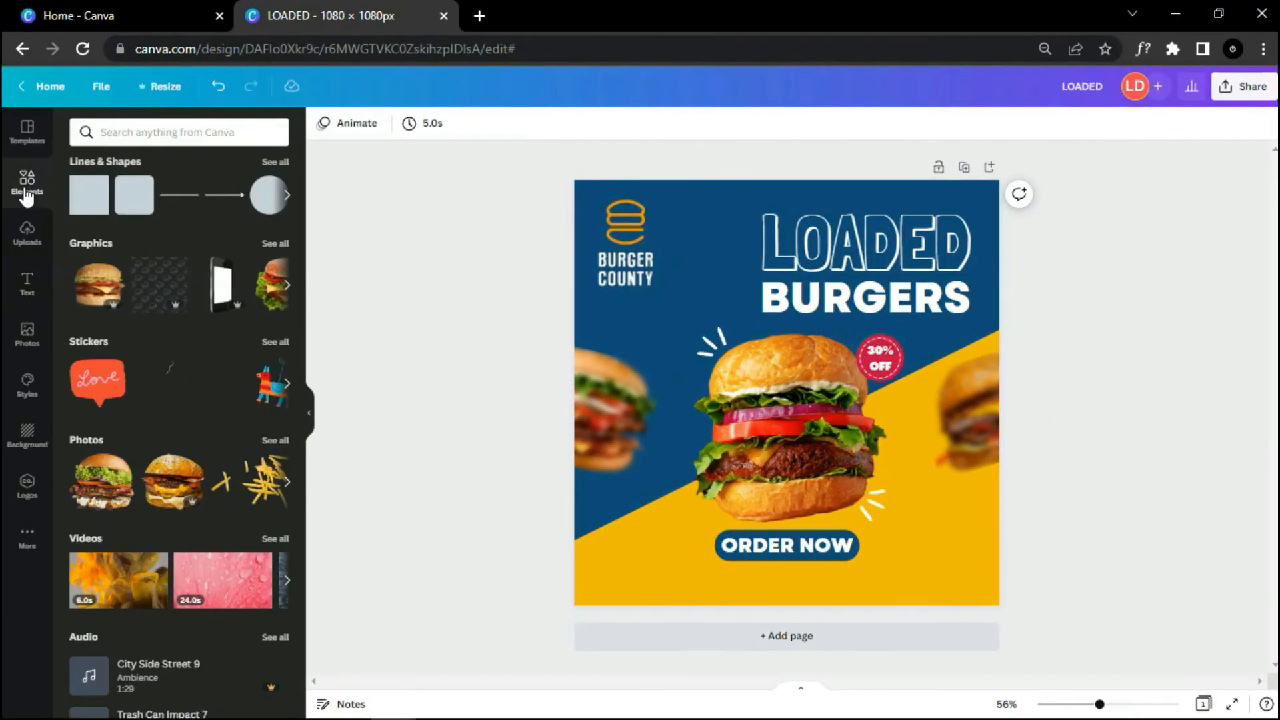
{"action": "left_click", "coordinate": [137, 131]}
{"action": "type", "text": "cation"}
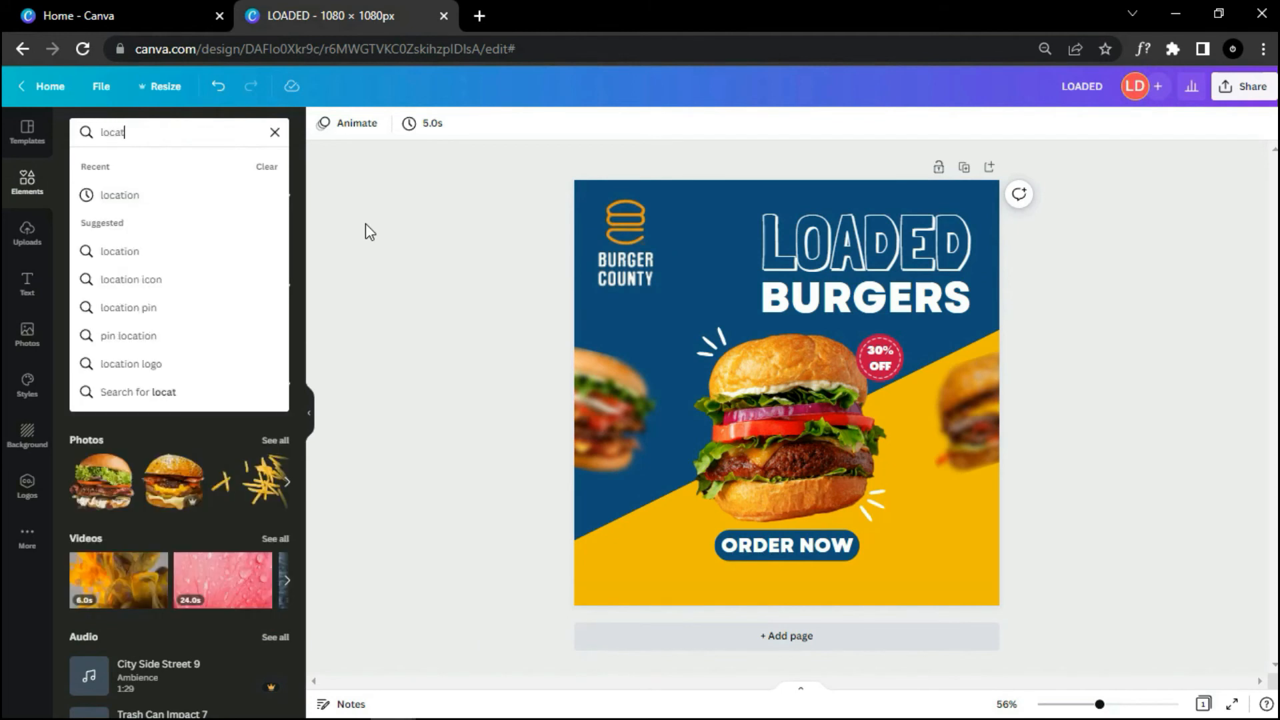
{"action": "left_click", "coordinate": [134, 195]}
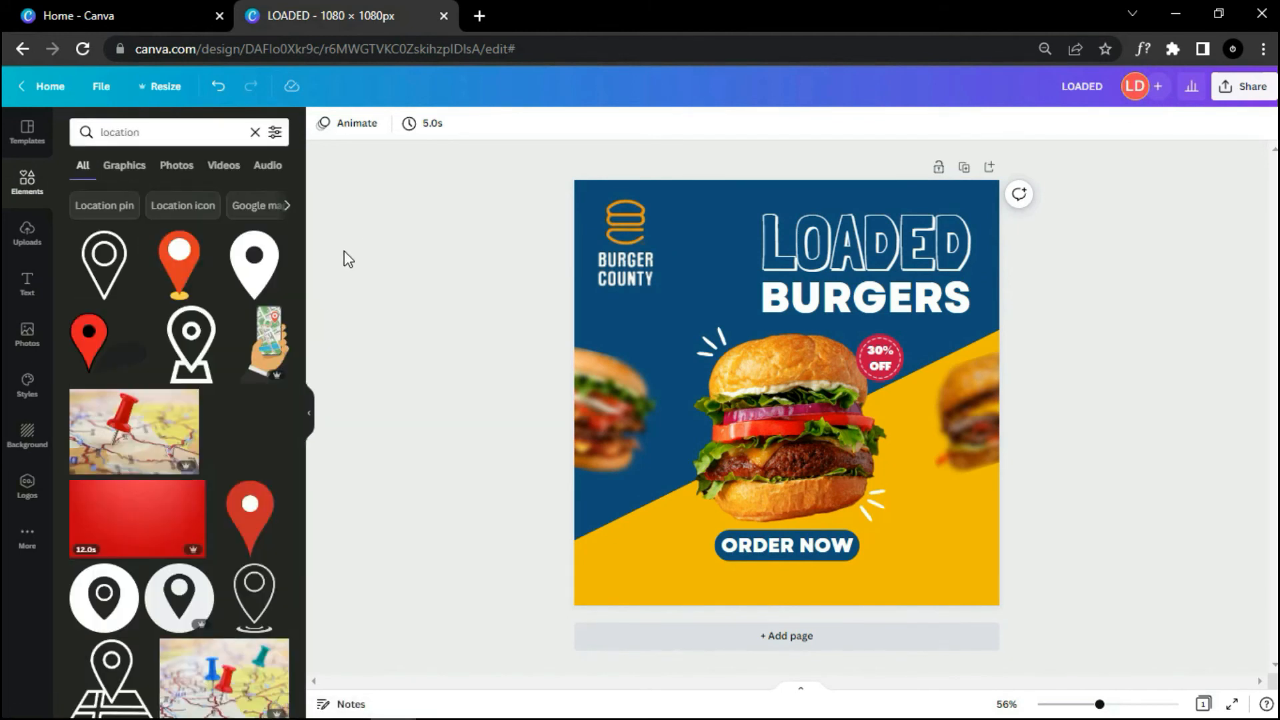
{"action": "scroll", "coordinate": [267, 287], "scroll_direction": "down", "scroll_amount": 3}
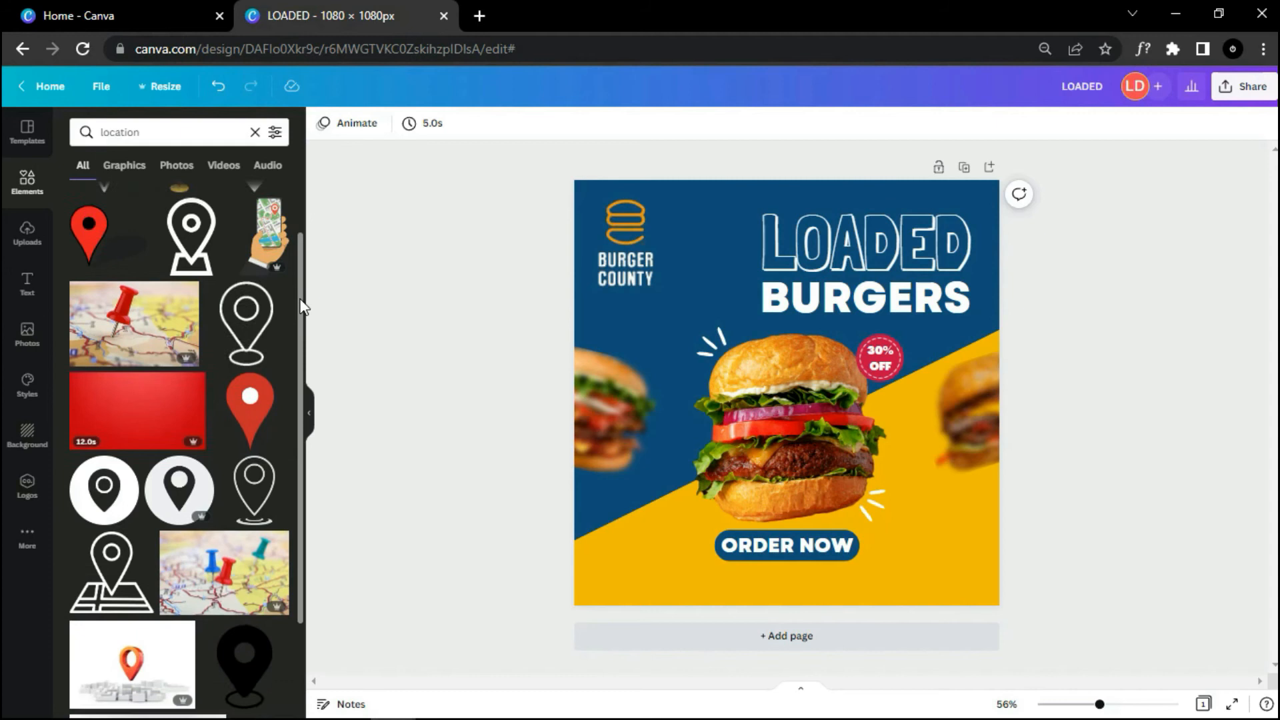
{"action": "scroll", "coordinate": [267, 280], "scroll_direction": "up", "scroll_amount": 3}
{"action": "left_click_drag", "start_coordinate": [265, 275], "coordinate": [627, 484]}
{"action": "left_click_drag", "start_coordinate": [700, 440], "coordinate": [604, 565]}
Step: Recolour the location pin to the design's navy
{"action": "left_click", "coordinate": [323, 122]}
{"action": "left_click", "coordinate": [122, 197]}
{"action": "left_click", "coordinate": [524, 599]}
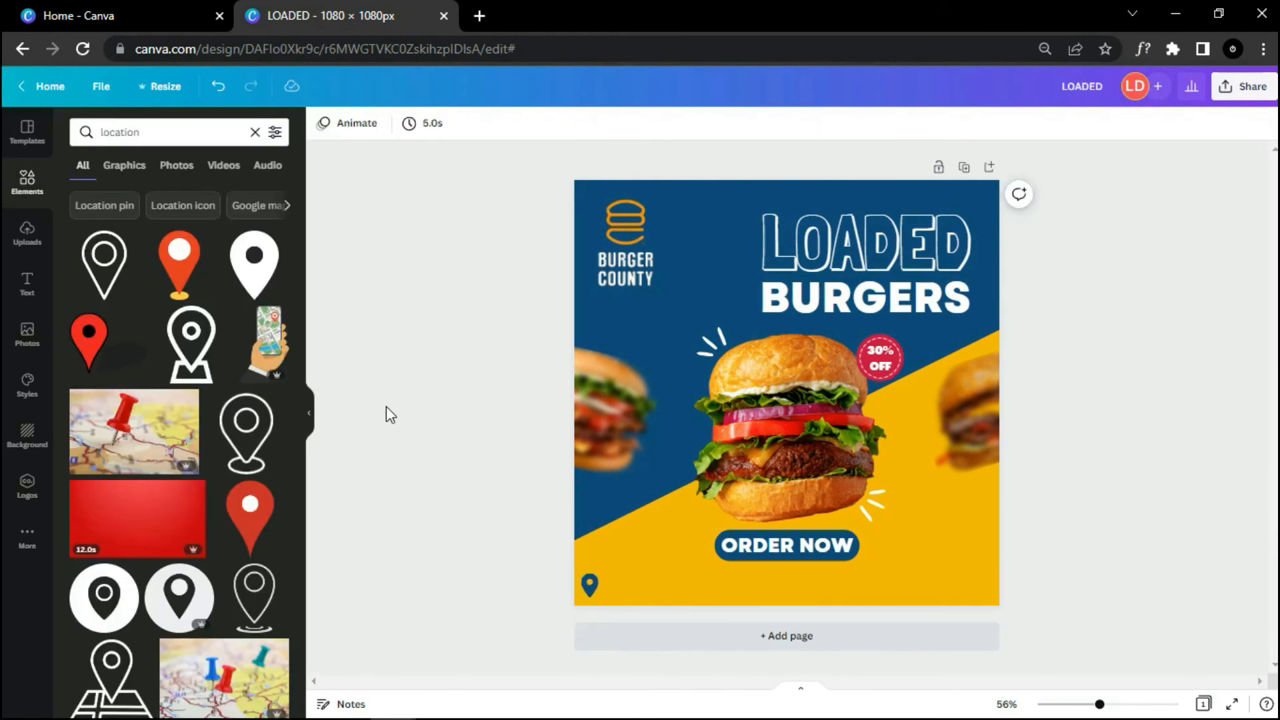
Step: Add a subheading with the pasted restaurant address beside the pin
{"action": "left_click", "coordinate": [26, 284]}
{"action": "left_click_drag", "start_coordinate": [115, 238], "coordinate": [638, 554]}
{"action": "double_click", "coordinate": [665, 584]}
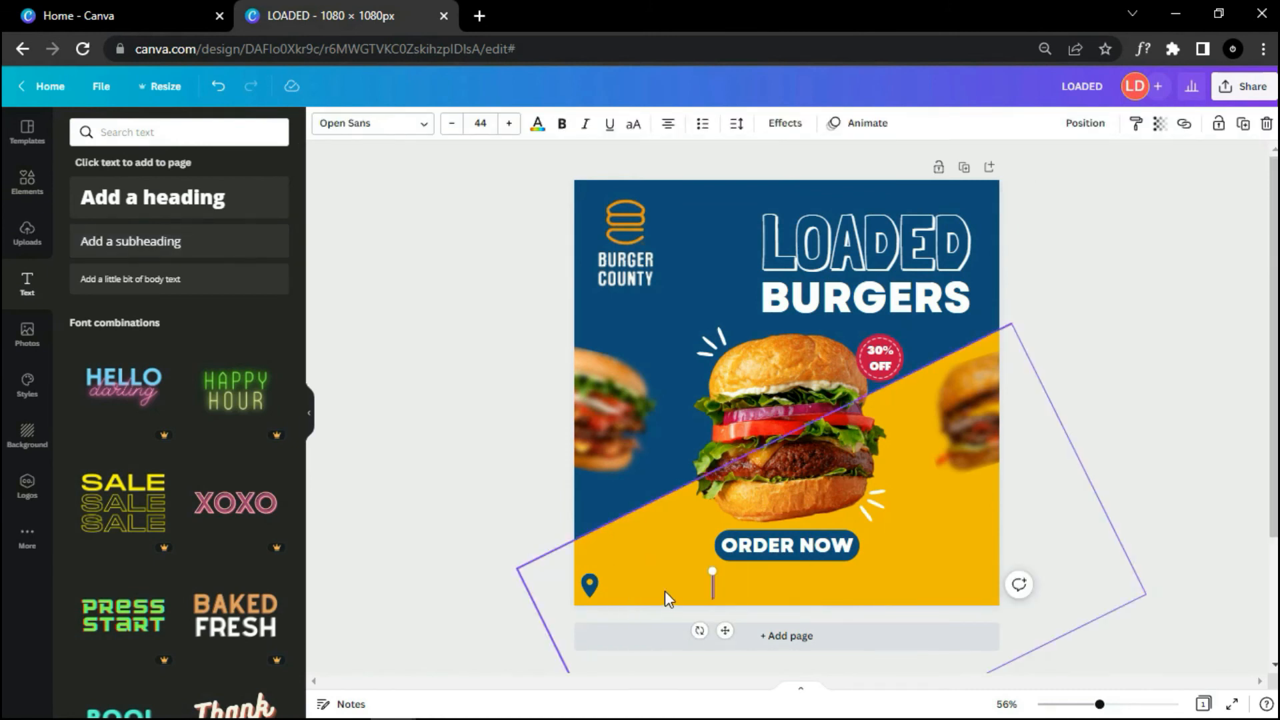
{"action": "left_click_drag", "start_coordinate": [824, 627], "coordinate": [679, 631]}
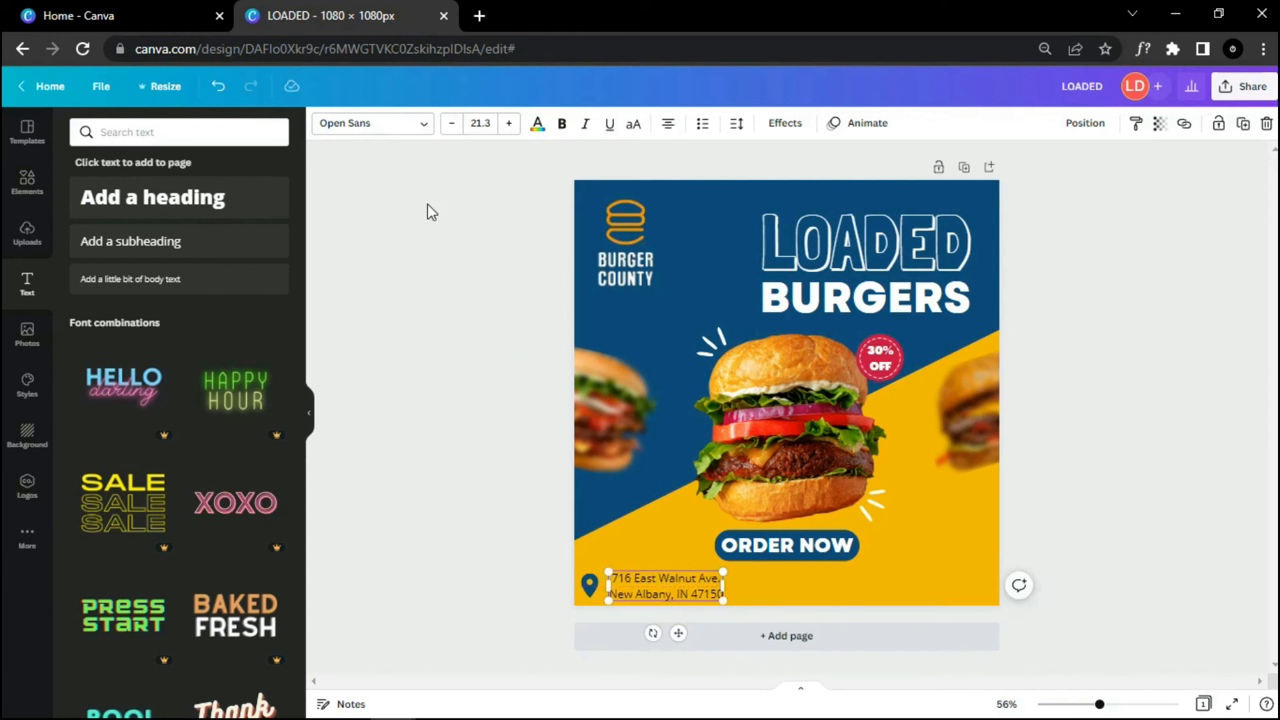
Step: Set the address to Garet ExtraBold throughout the design and shrink it to 18.8
{"action": "left_click", "coordinate": [403, 126]}
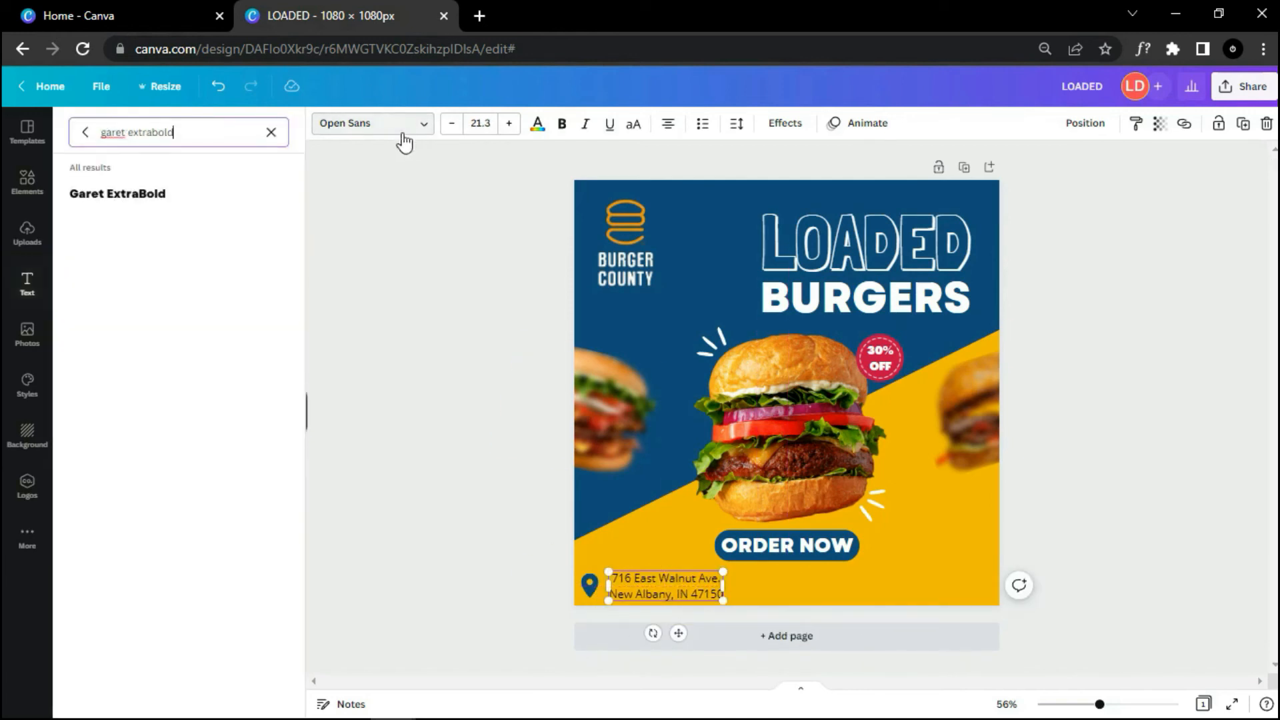
{"action": "left_click", "coordinate": [229, 196]}
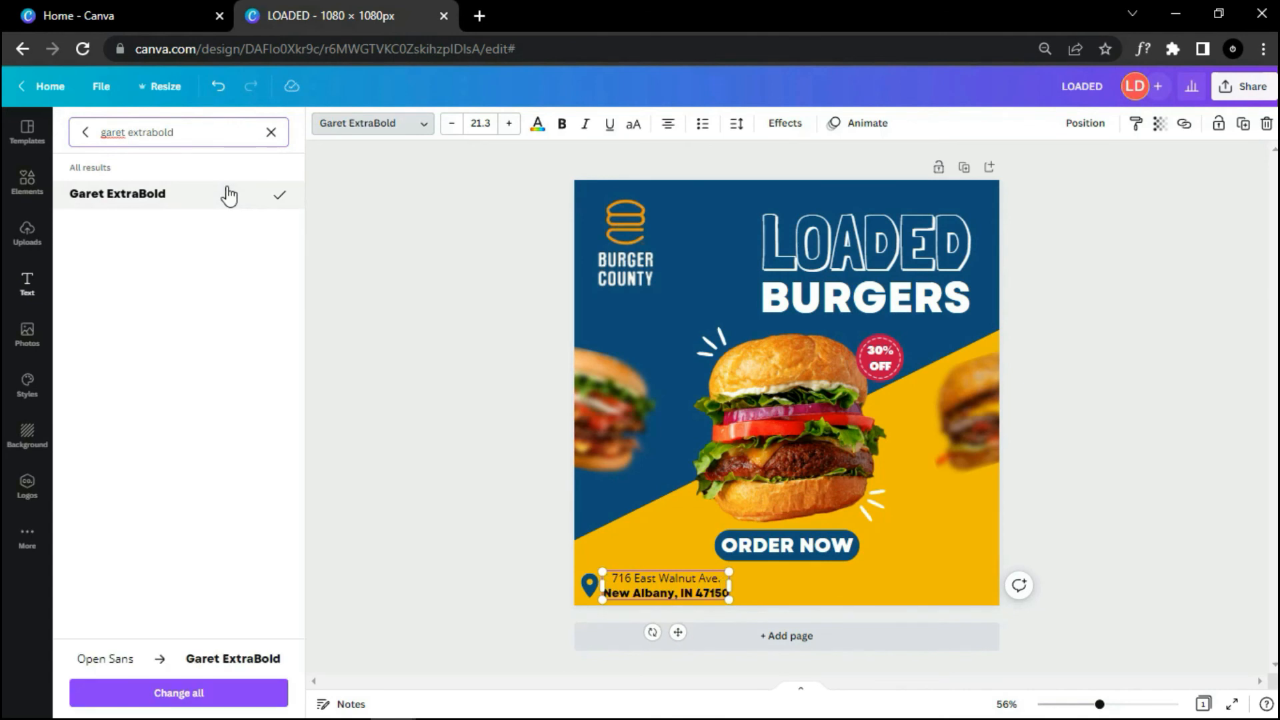
{"action": "left_click", "coordinate": [205, 693]}
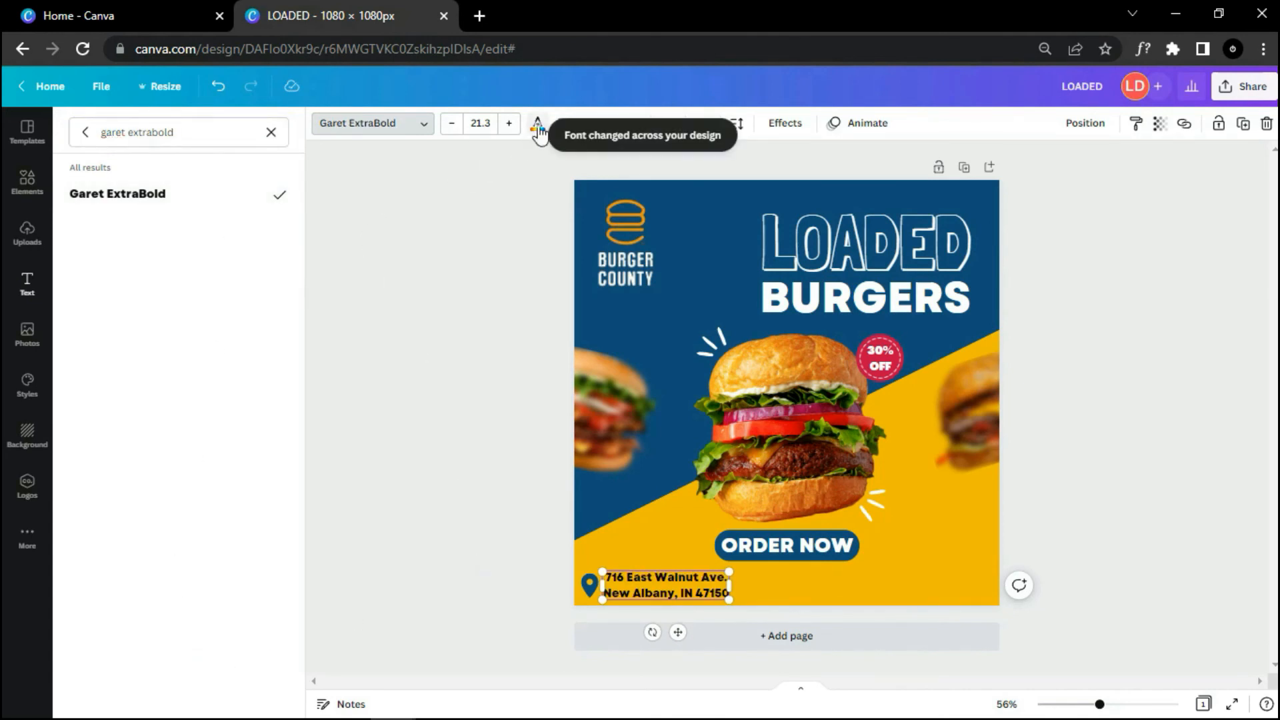
{"action": "left_click", "coordinate": [537, 123]}
{"action": "left_click", "coordinate": [470, 555]}
{"action": "left_click", "coordinate": [692, 594]}
{"action": "left_click_drag", "start_coordinate": [730, 600], "coordinate": [711, 596]}
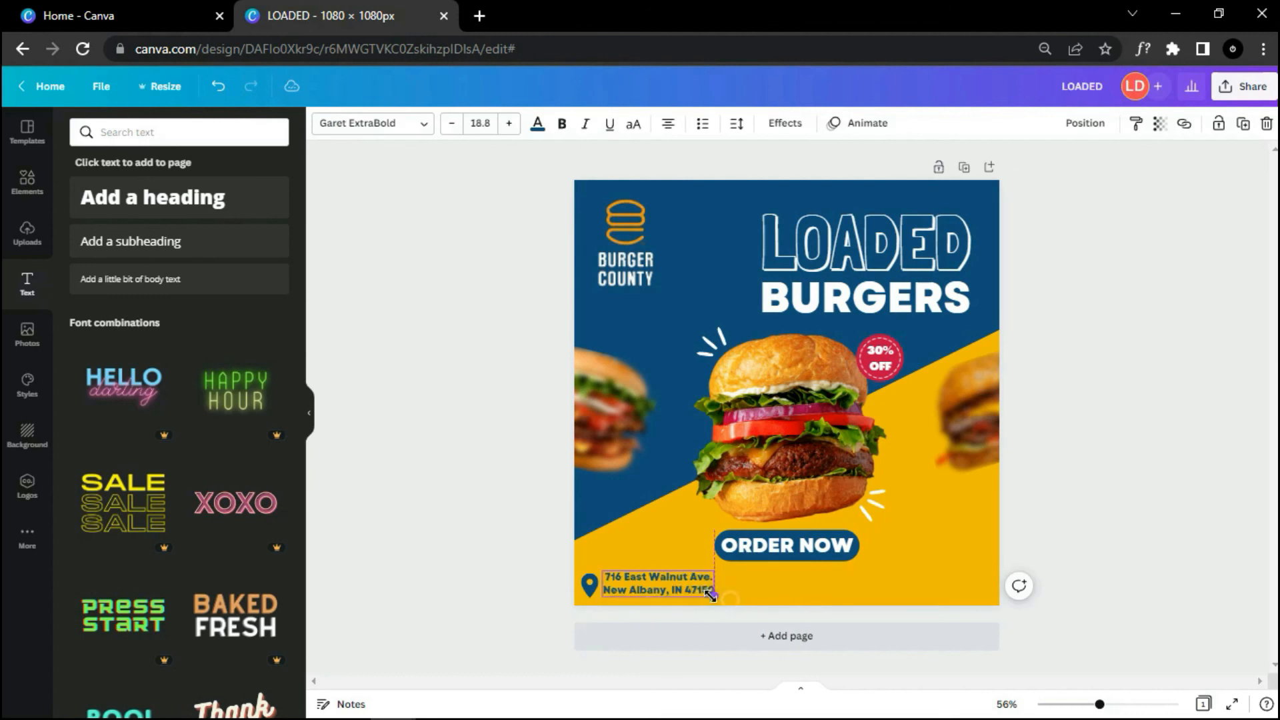
{"action": "left_click", "coordinate": [499, 612]}
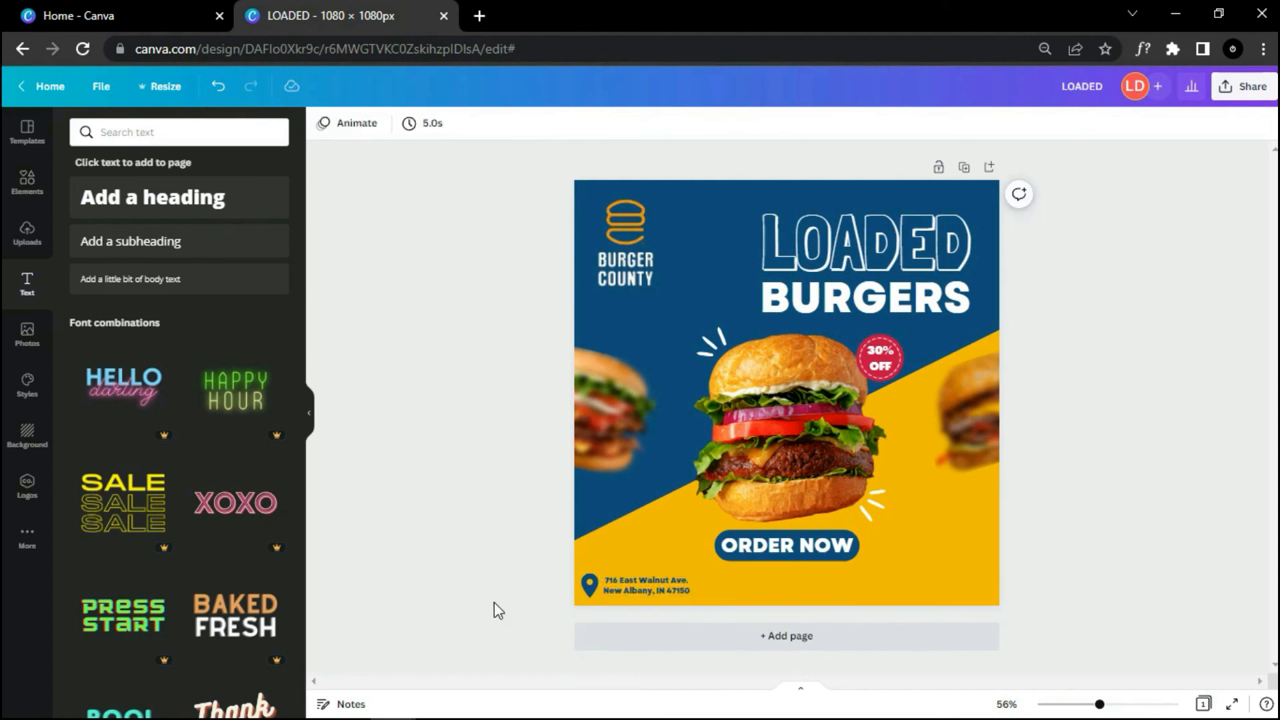
Step: Search the Elements library for 'phone' graphics
{"action": "left_click", "coordinate": [27, 181]}
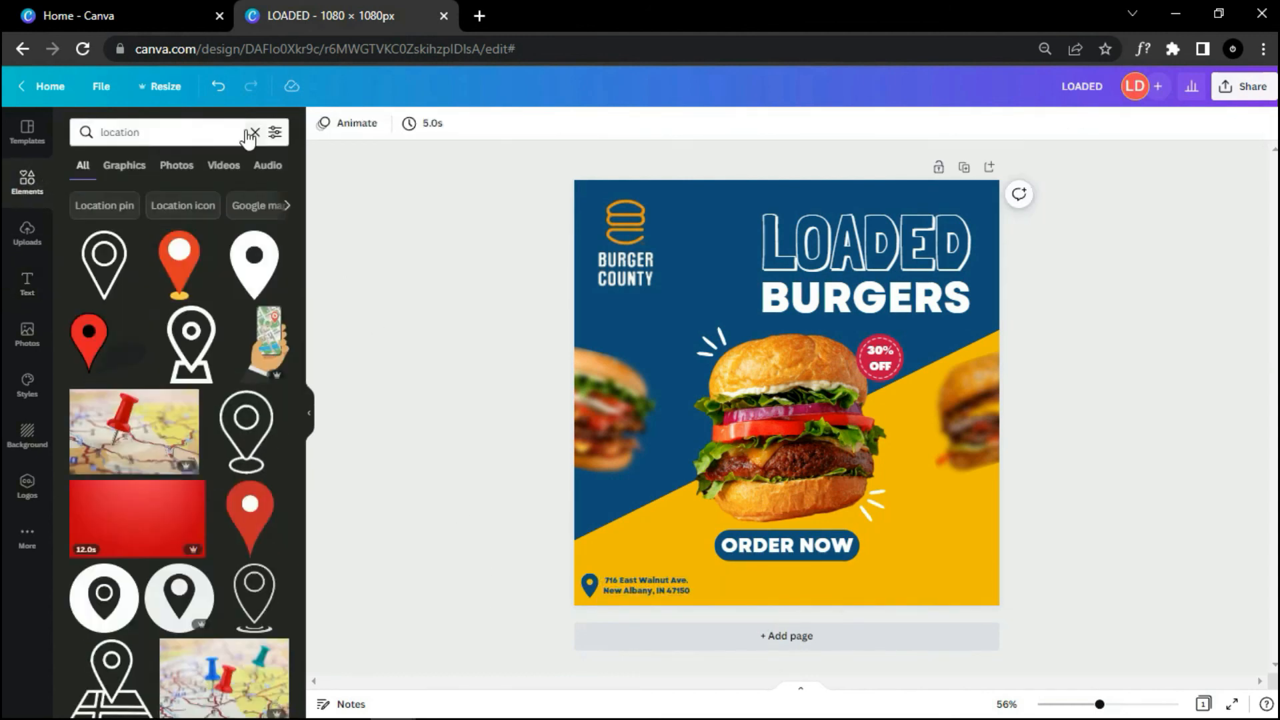
{"action": "left_click", "coordinate": [254, 132]}
{"action": "type", "text": "phone"}
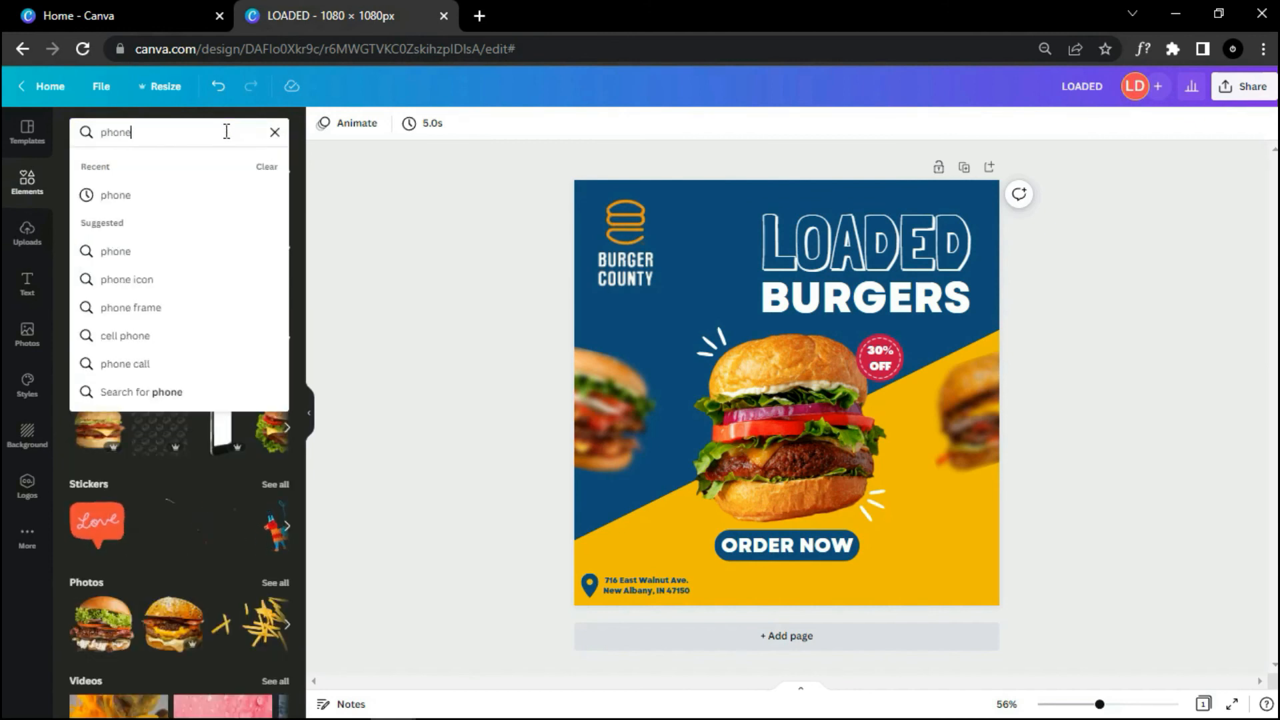
{"action": "key", "text": "Return"}
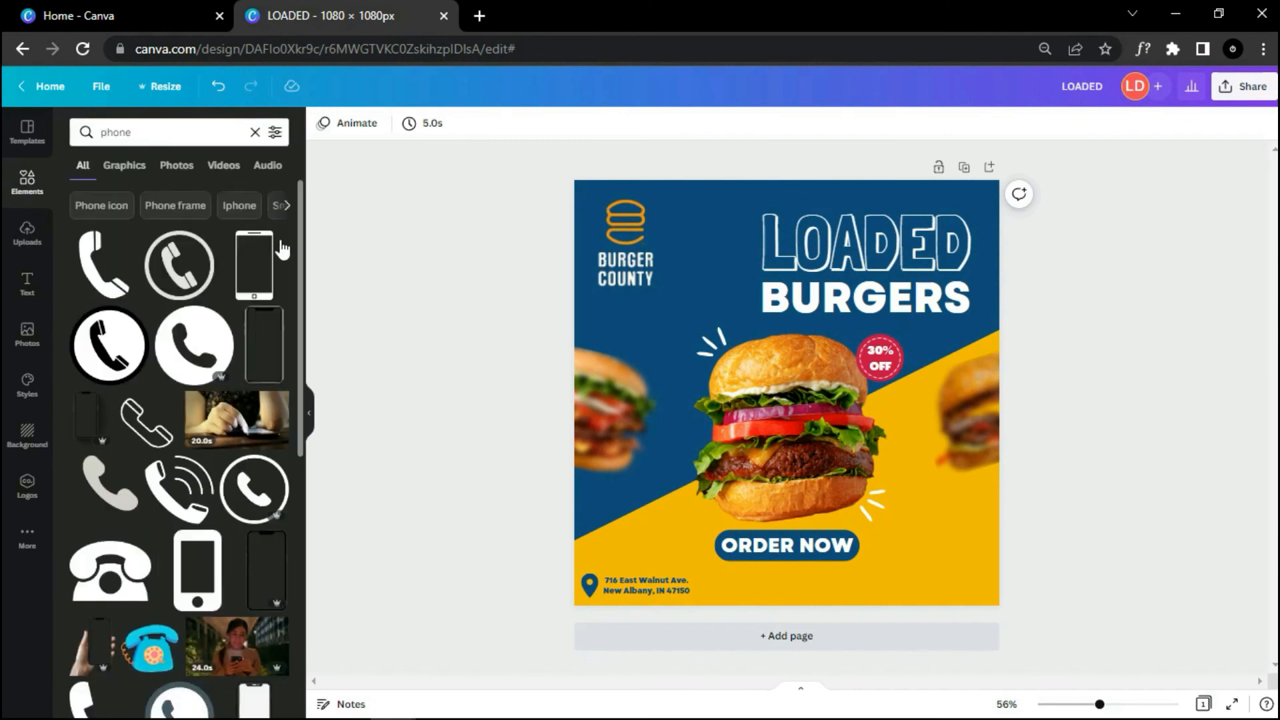
{"action": "scroll", "coordinate": [302, 272], "scroll_direction": "down", "scroll_amount": 4}
Step: Place the phone handset icon at the bottom-right, shrink it, and colour it navy
{"action": "left_click_drag", "start_coordinate": [106, 437], "coordinate": [850, 501]}
{"action": "left_click_drag", "start_coordinate": [793, 440], "coordinate": [905, 551]}
{"action": "left_click_drag", "start_coordinate": [955, 599], "coordinate": [932, 578]}
{"action": "left_click_drag", "start_coordinate": [917, 574], "coordinate": [885, 593]}
{"action": "left_click", "coordinate": [322, 124]}
{"action": "left_click", "coordinate": [157, 204]}
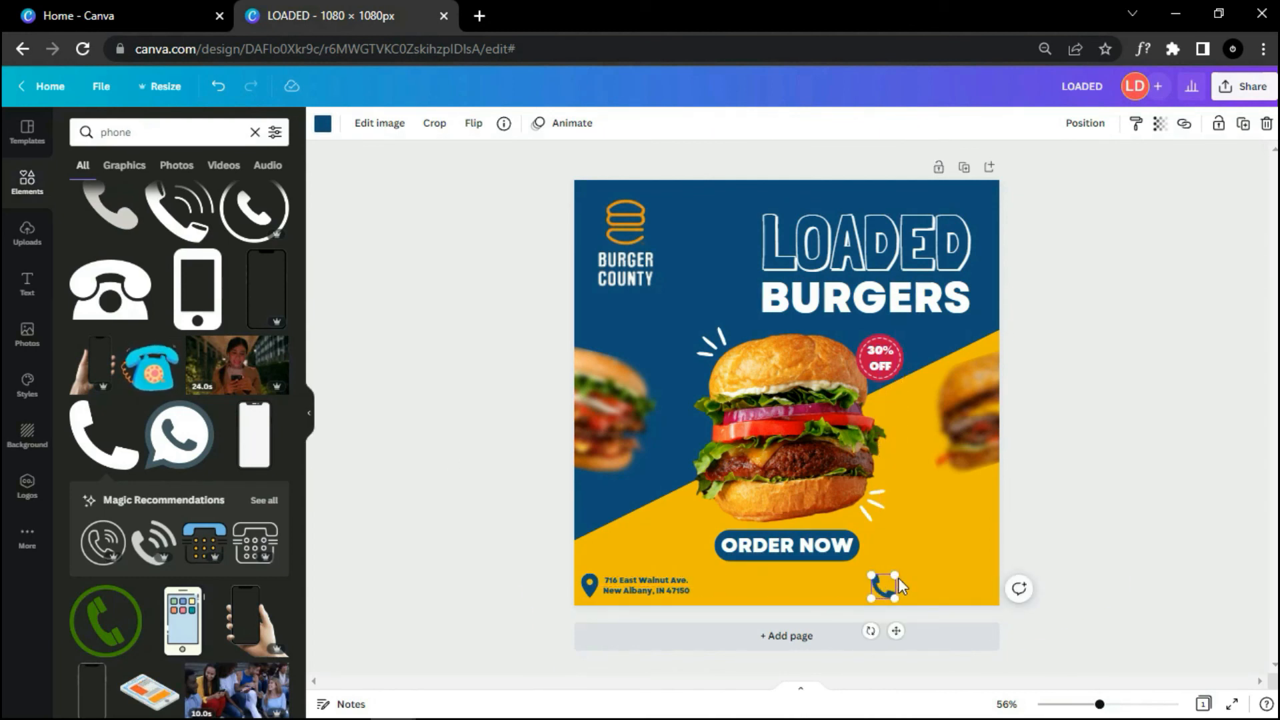
{"action": "left_click", "coordinate": [1046, 517]}
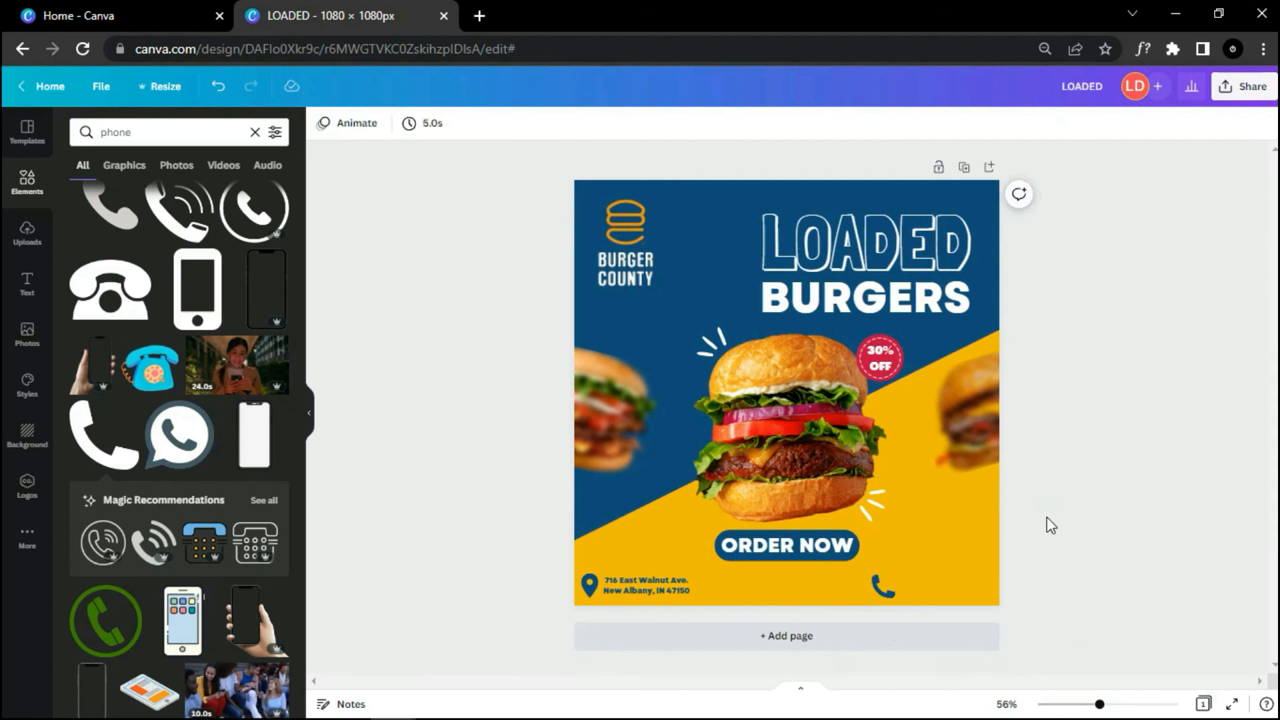
Step: Add a subheading with the pasted phone number beside the phone icon
{"action": "left_click", "coordinate": [31, 287]}
{"action": "left_click_drag", "start_coordinate": [170, 242], "coordinate": [874, 563]}
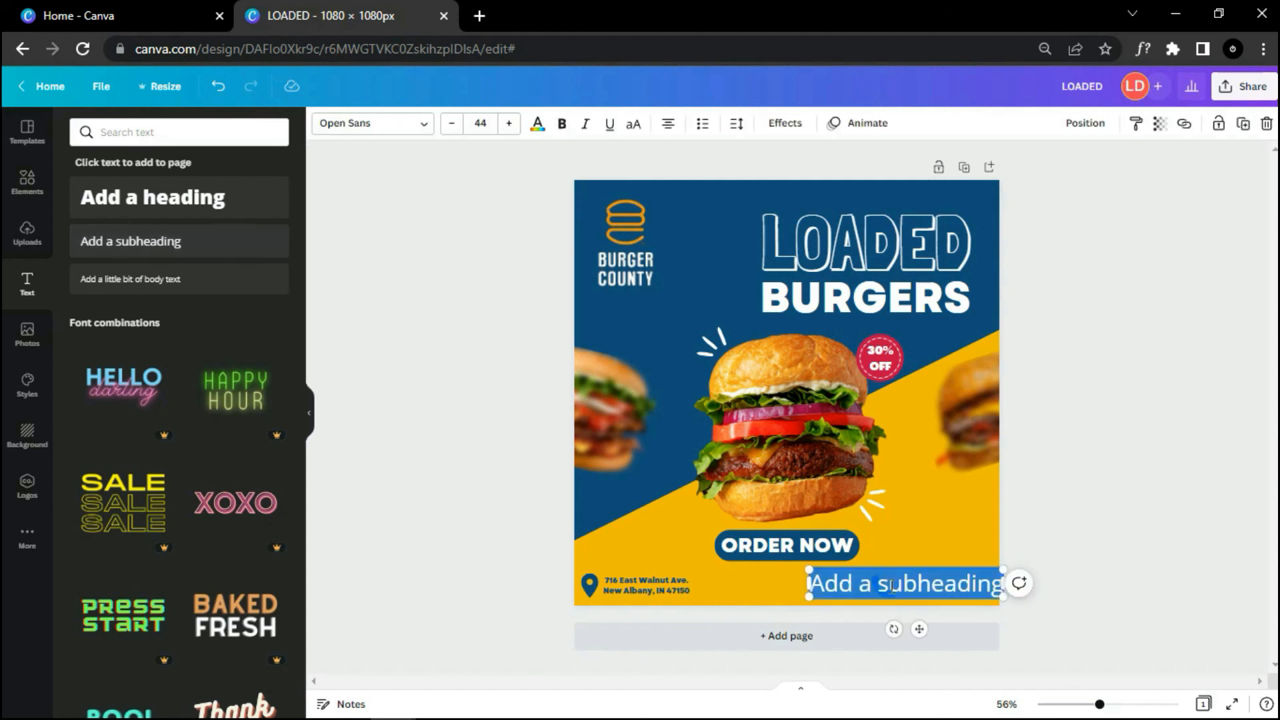
{"action": "key", "text": "BackSpace"}
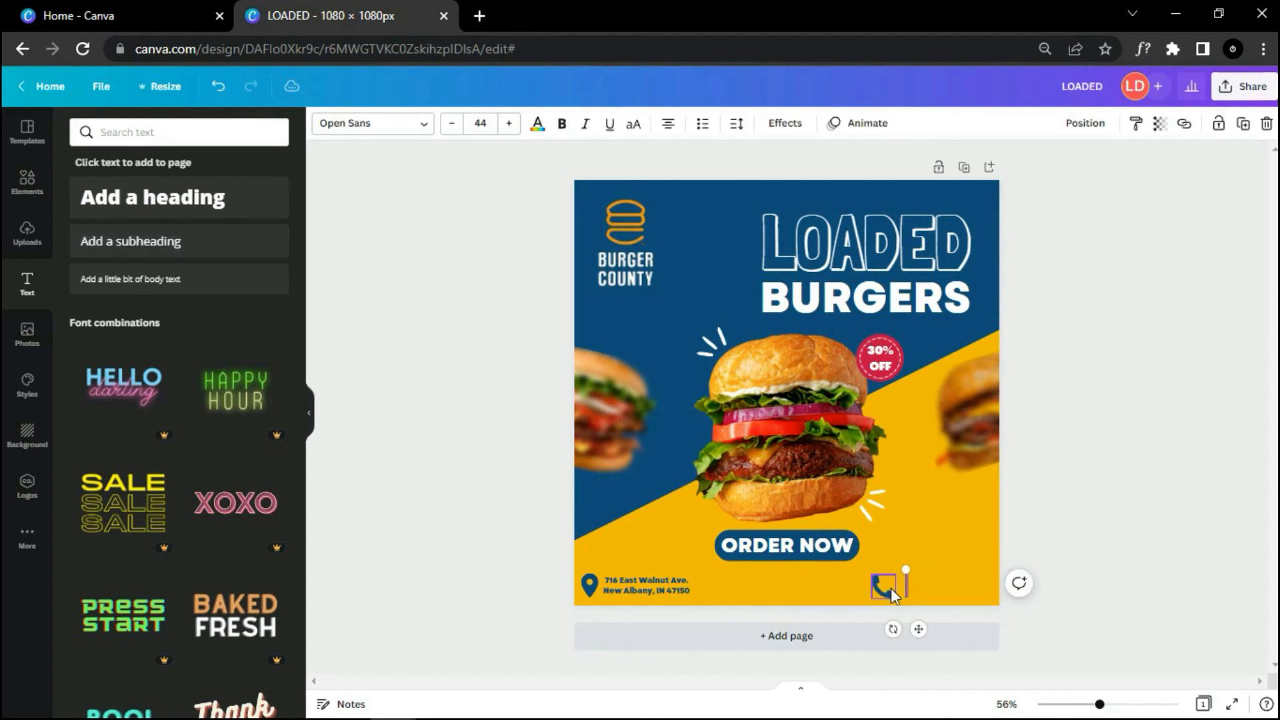
{"action": "key", "text": "ctrl+v"}
{"action": "left_click_drag", "start_coordinate": [982, 598], "coordinate": [929, 591]}
{"action": "left_click_drag", "start_coordinate": [891, 620], "coordinate": [957, 628]}
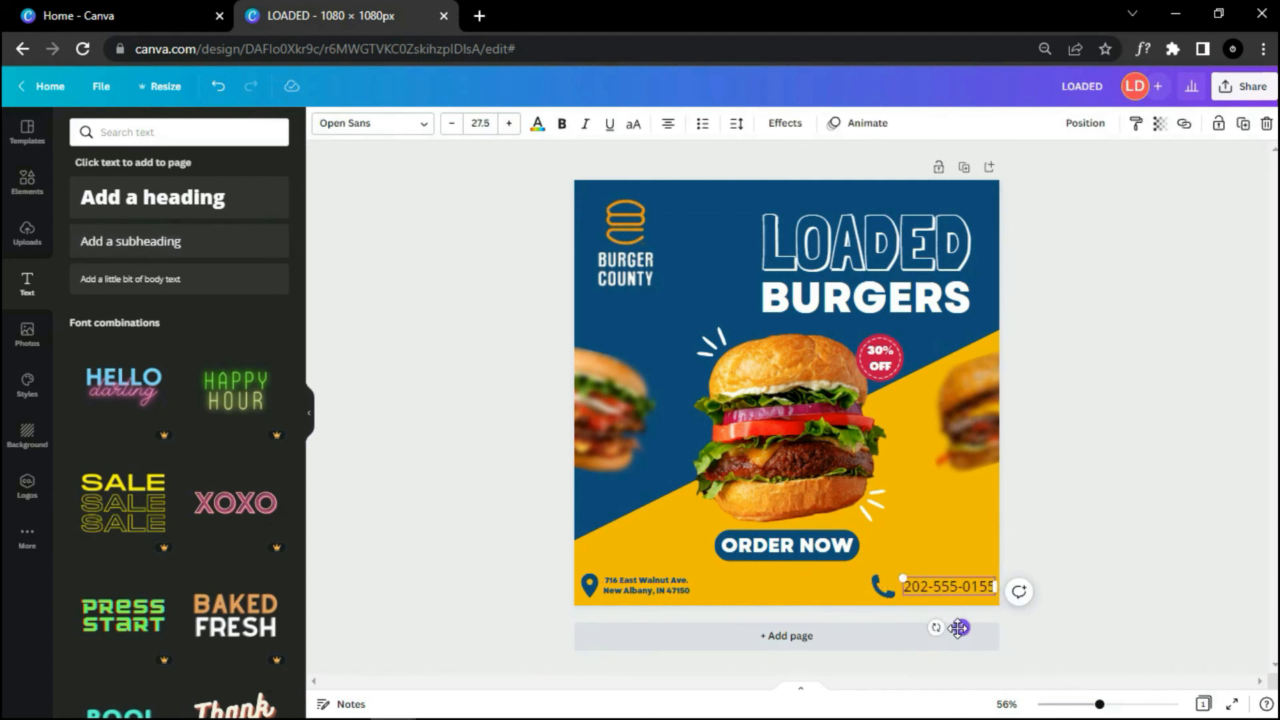
Step: Set the phone number to Garet ExtraBold in navy
{"action": "left_click", "coordinate": [383, 125]}
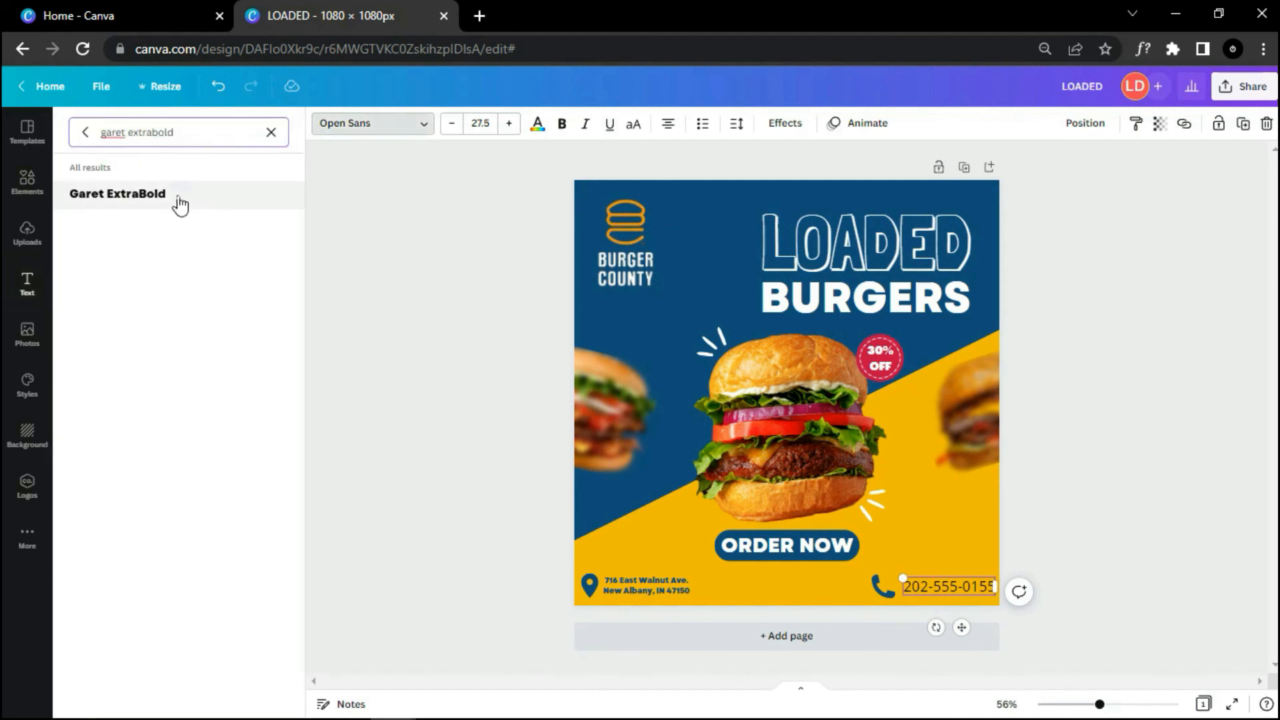
{"action": "left_click", "coordinate": [180, 200]}
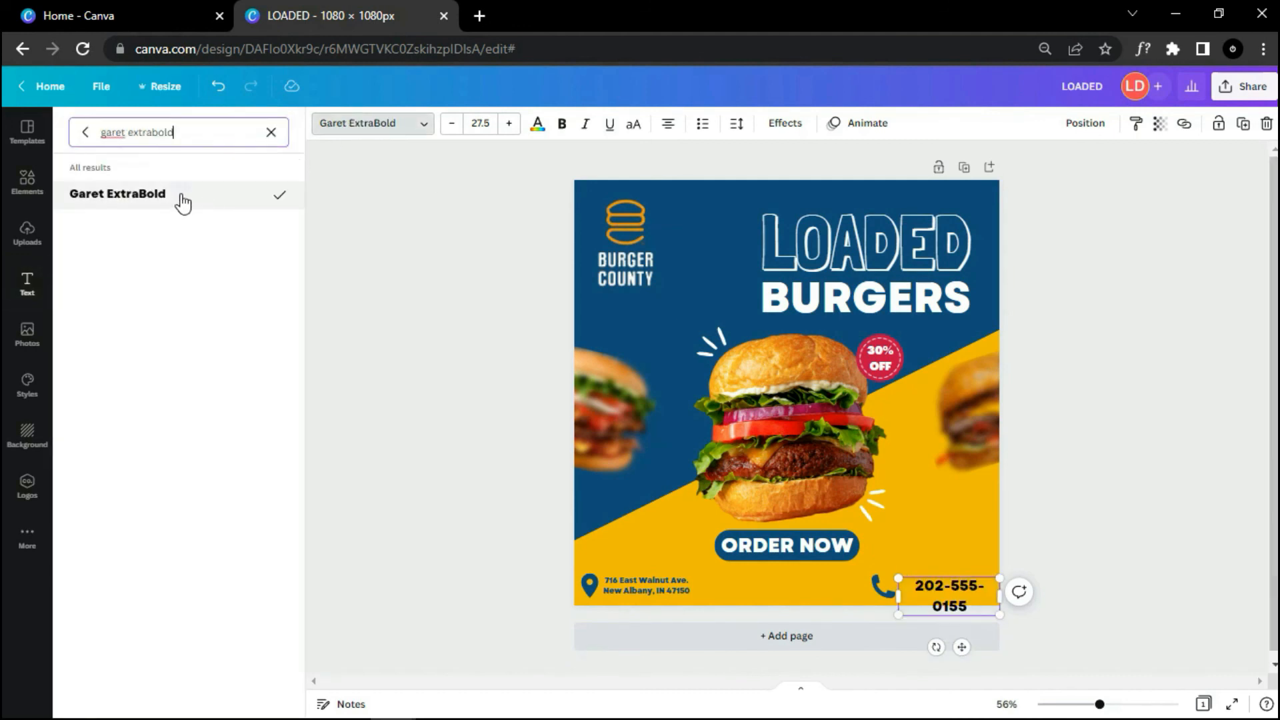
{"action": "left_click", "coordinate": [539, 124]}
{"action": "left_click", "coordinate": [152, 210]}
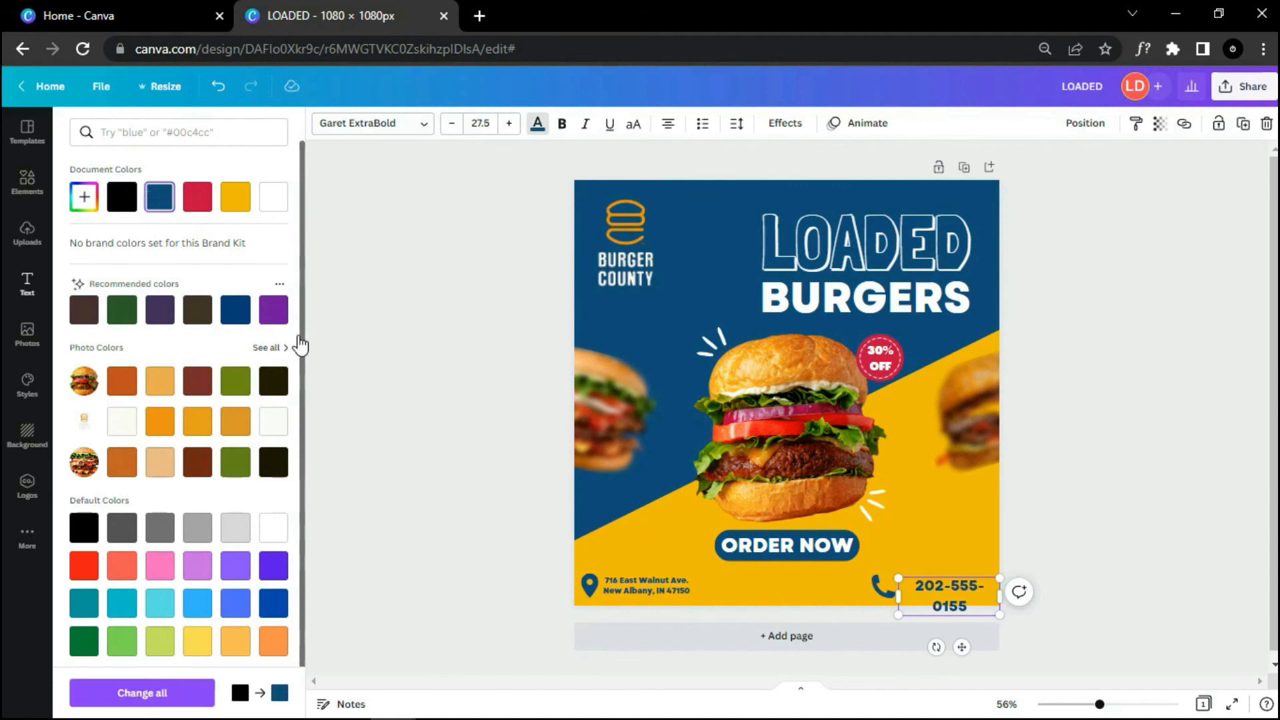
{"action": "left_click", "coordinate": [434, 400]}
Step: Fit the phone number on one line at size 23.3 and align the icon beside it
{"action": "left_click_drag", "start_coordinate": [999, 596], "coordinate": [1013, 599]}
{"action": "left_click_drag", "start_coordinate": [899, 578], "coordinate": [914, 581]}
{"action": "left_click_drag", "start_coordinate": [974, 627], "coordinate": [960, 627]}
{"action": "left_click", "coordinate": [923, 614]}
{"action": "left_click", "coordinate": [878, 587]}
{"action": "left_click_drag", "start_coordinate": [879, 586], "coordinate": [900, 633]}
{"action": "left_click", "coordinate": [1033, 524]}
{"action": "left_click", "coordinate": [892, 593]}
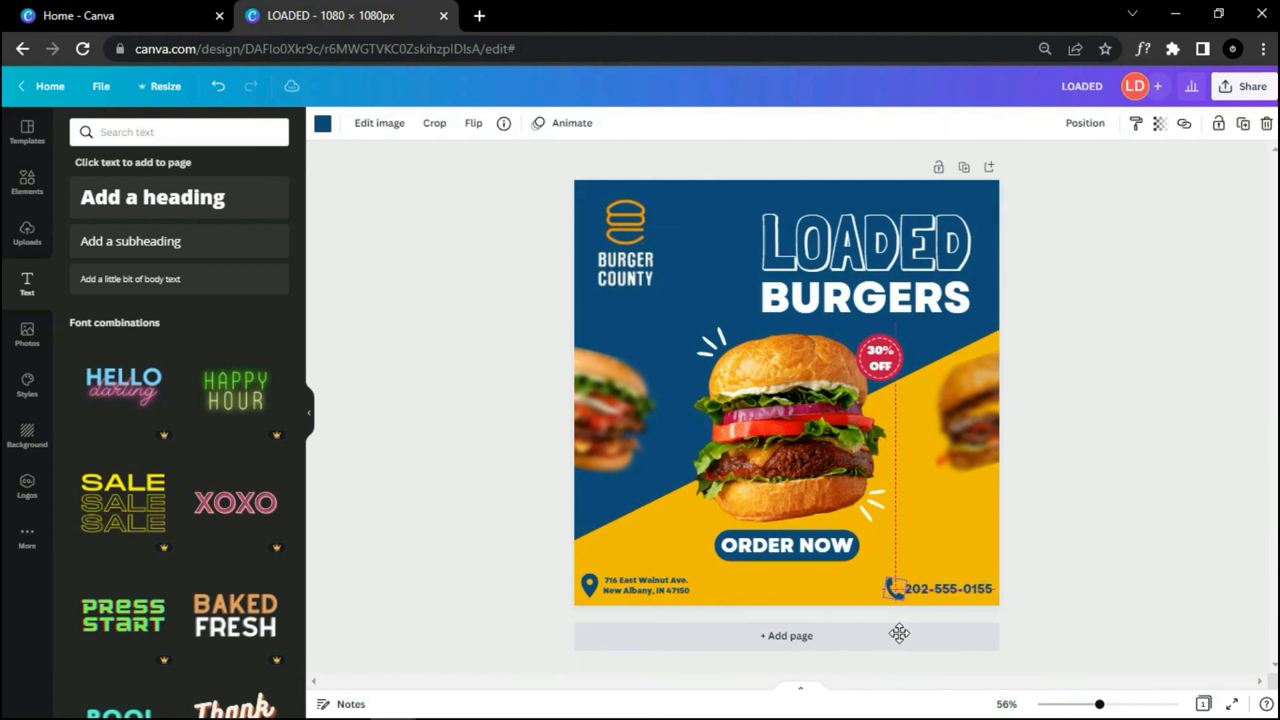
{"action": "left_click", "coordinate": [1066, 519]}
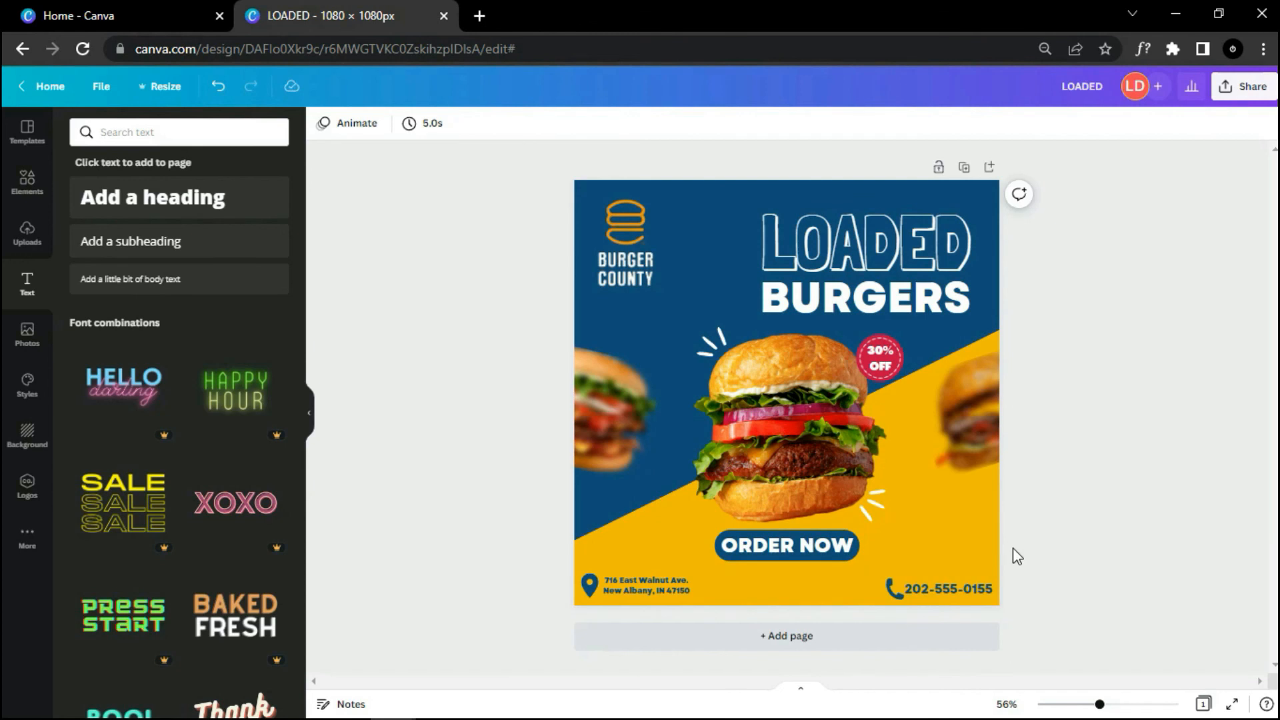
Step: Hide the side panel and zoom back to 56% to view the finished post
{"action": "scroll", "coordinate": [1027, 562], "scroll_direction": "down", "scroll_amount": 2}
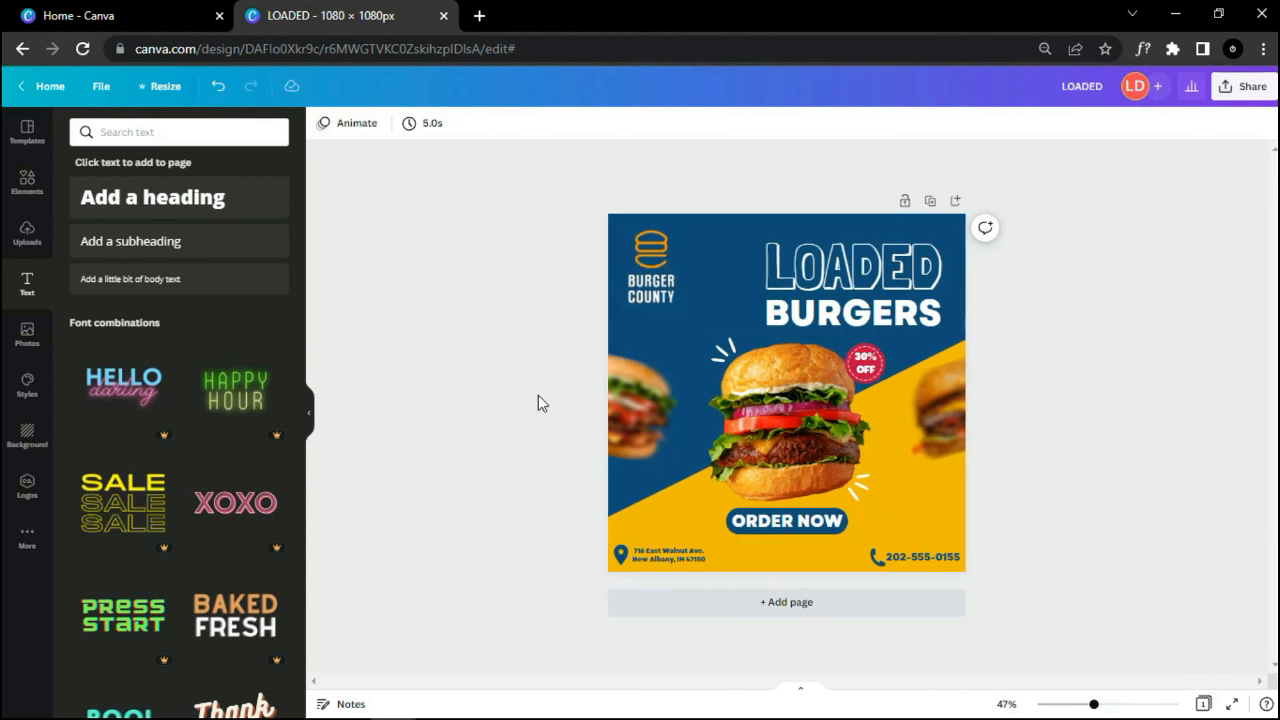
{"action": "left_click", "coordinate": [309, 413]}
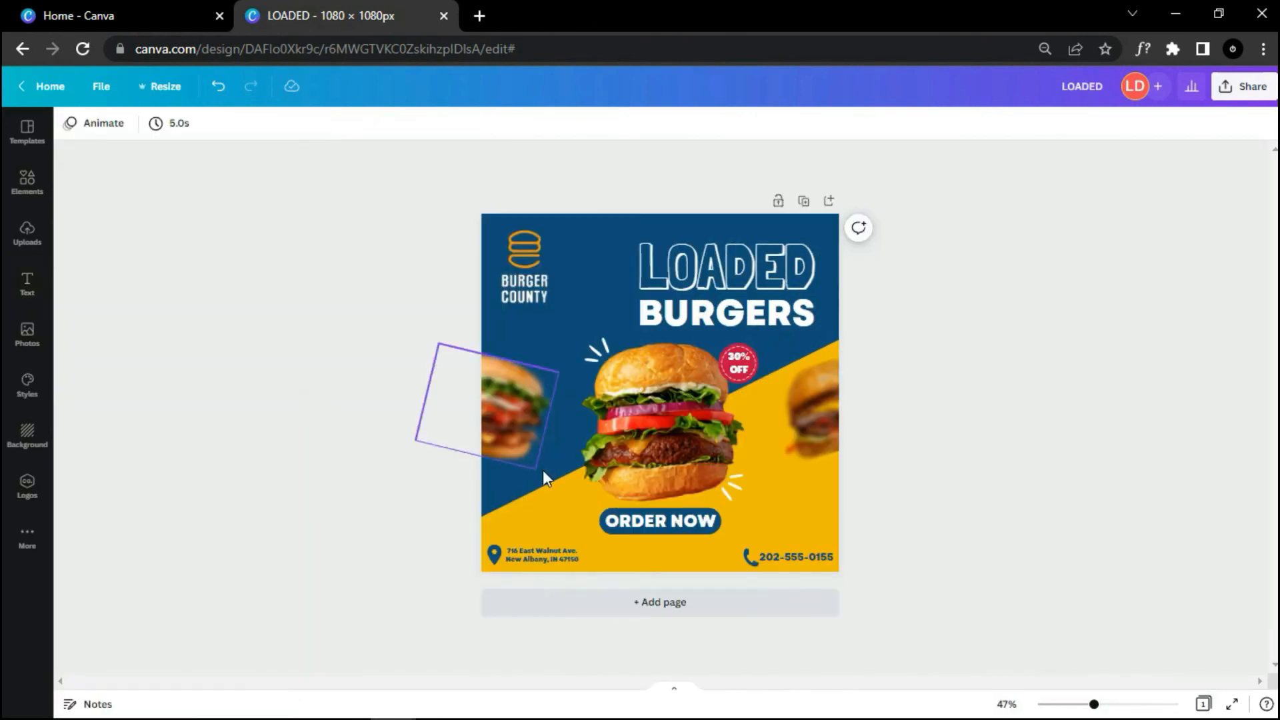
{"action": "scroll", "coordinate": [1012, 567], "scroll_direction": "up", "scroll_amount": 2}
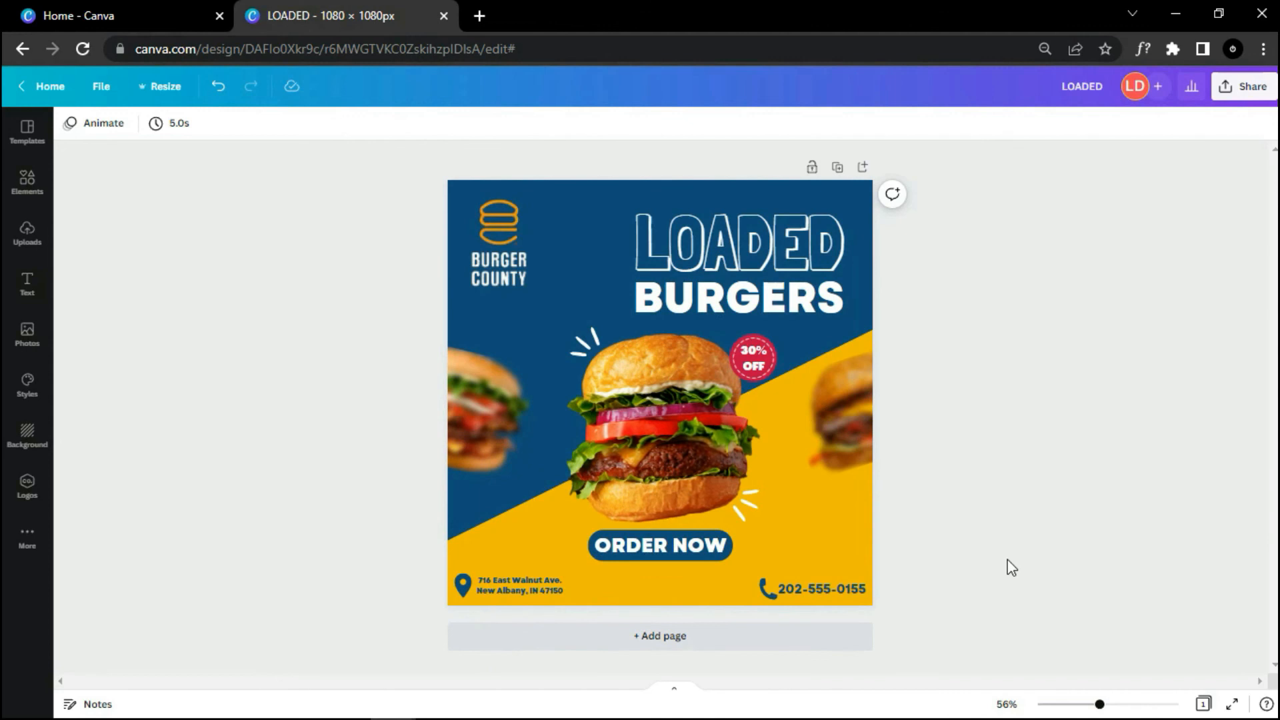